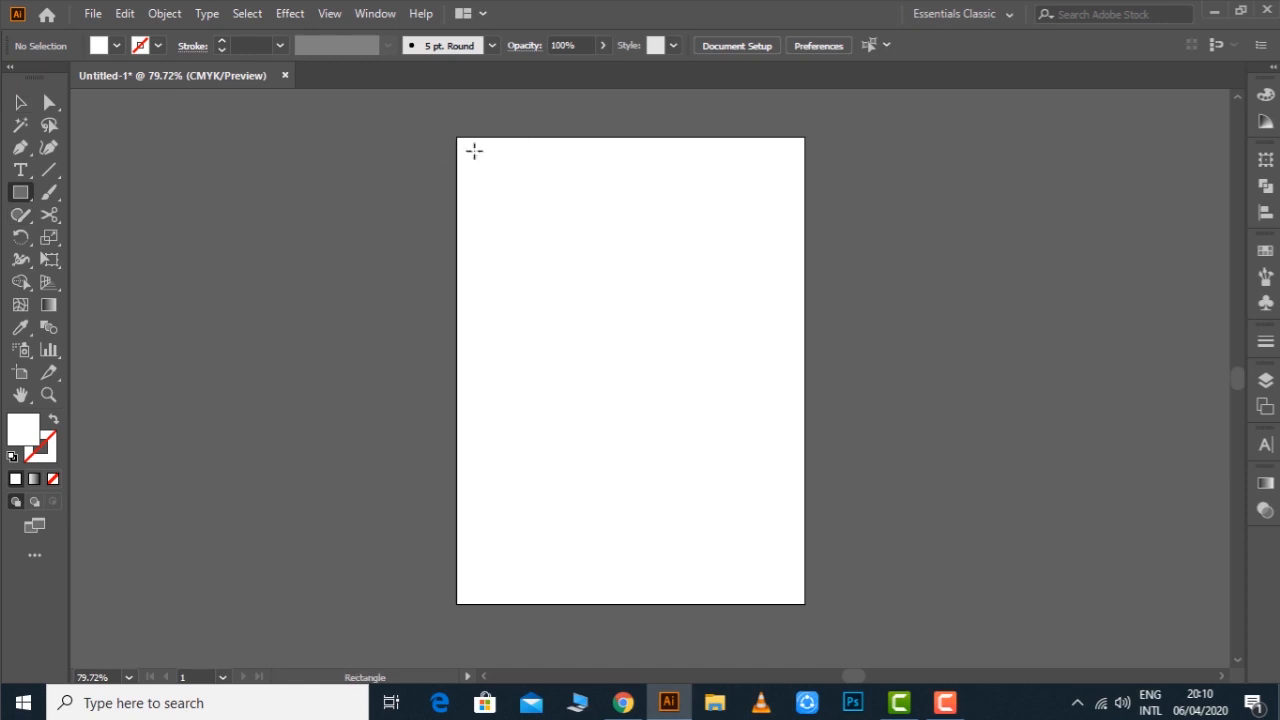
Draw a white rectangle without a stroke that covers the whole artboard
mouse_move(457, 137)
mouse_down()
mouse_move(760, 515)
mouse_move(805, 604)
mouse_up()
key(z)
drag(306, 286, 934, 614)
Choose the Pencil tool and set it to draw with no fill and a black stroke
click(21, 220)
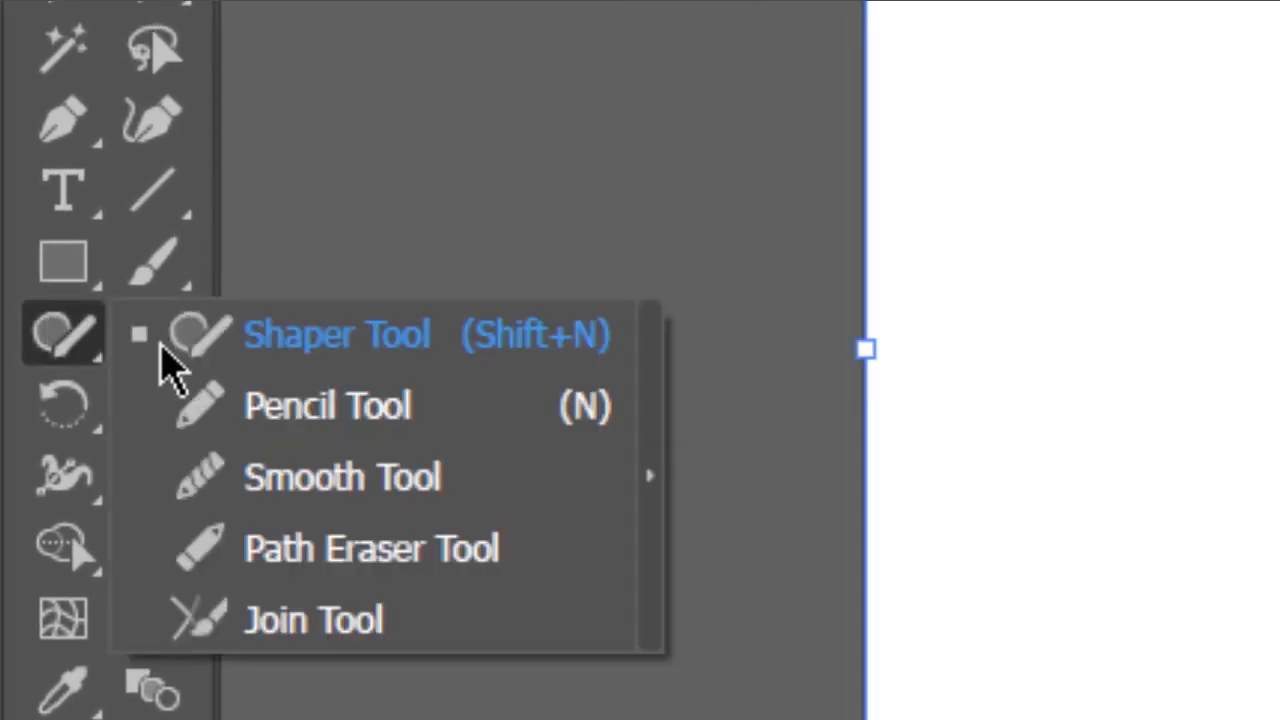
click(322, 400)
click(54, 419)
click(36, 458)
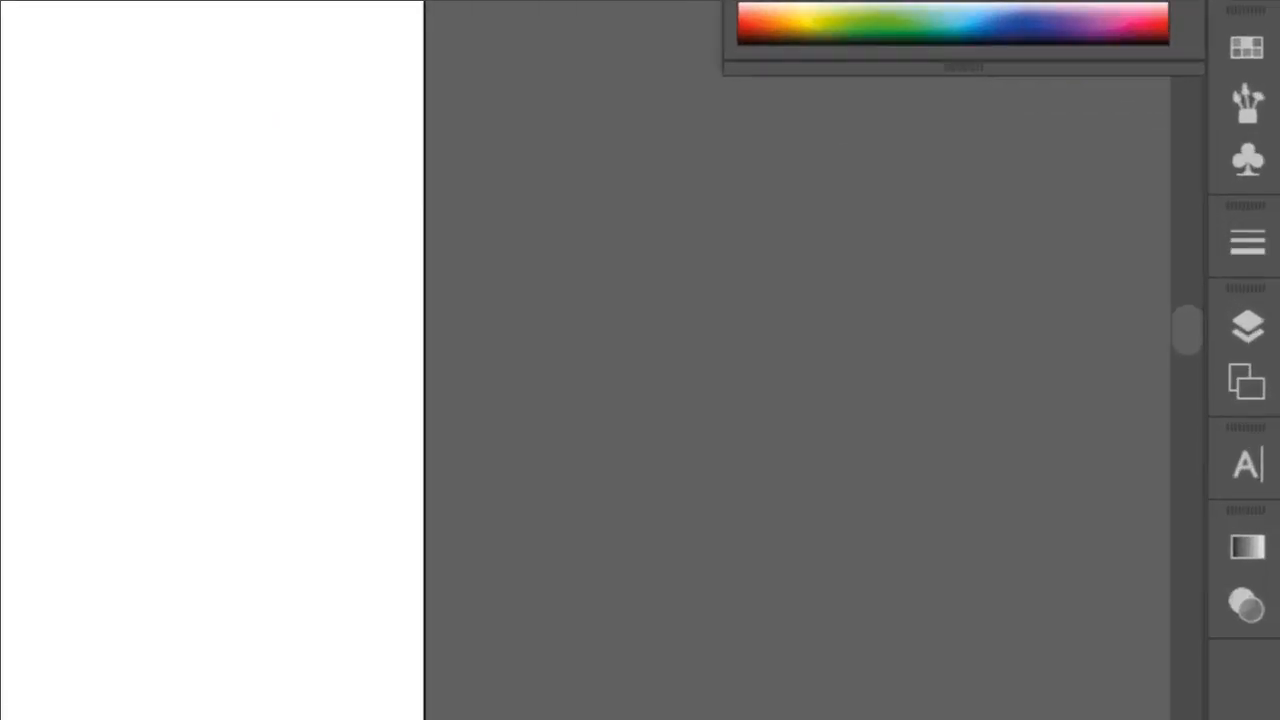
Set the pencil's stroke weight to 0.75 pt
click(1265, 341)
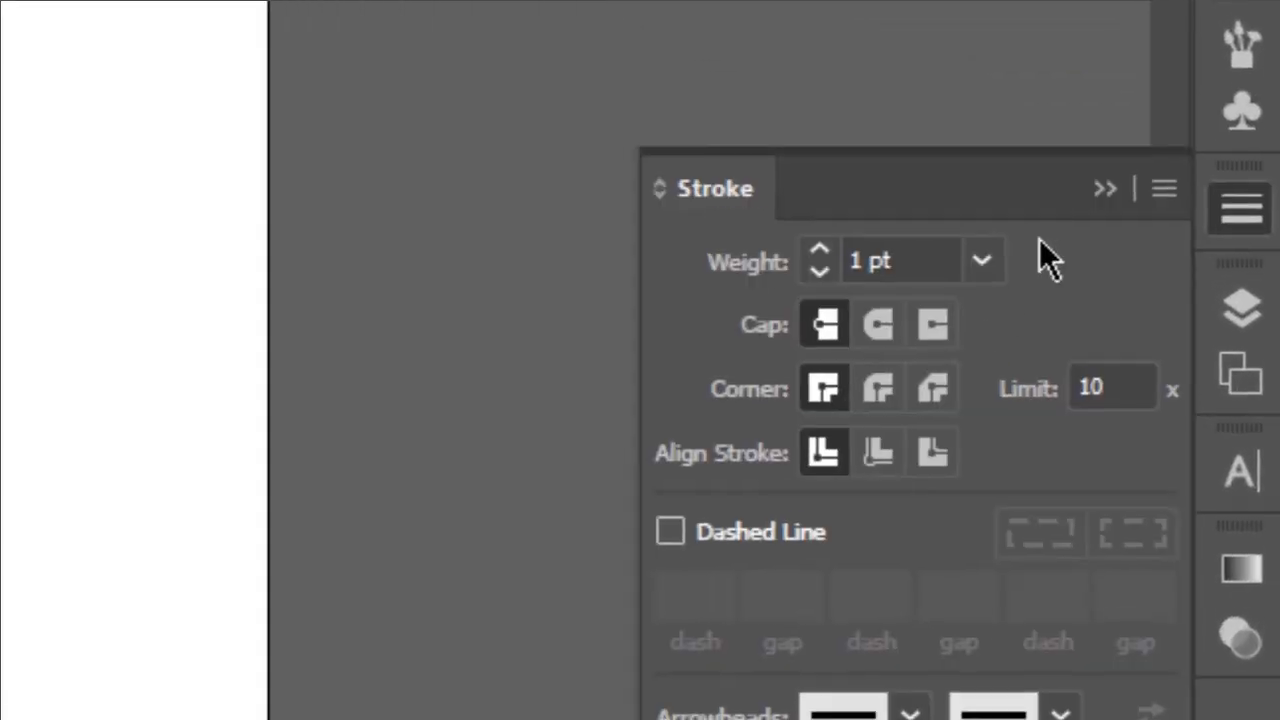
click(1162, 361)
scroll(1126, 180, up, 1)
click(1191, 52)
key(space)
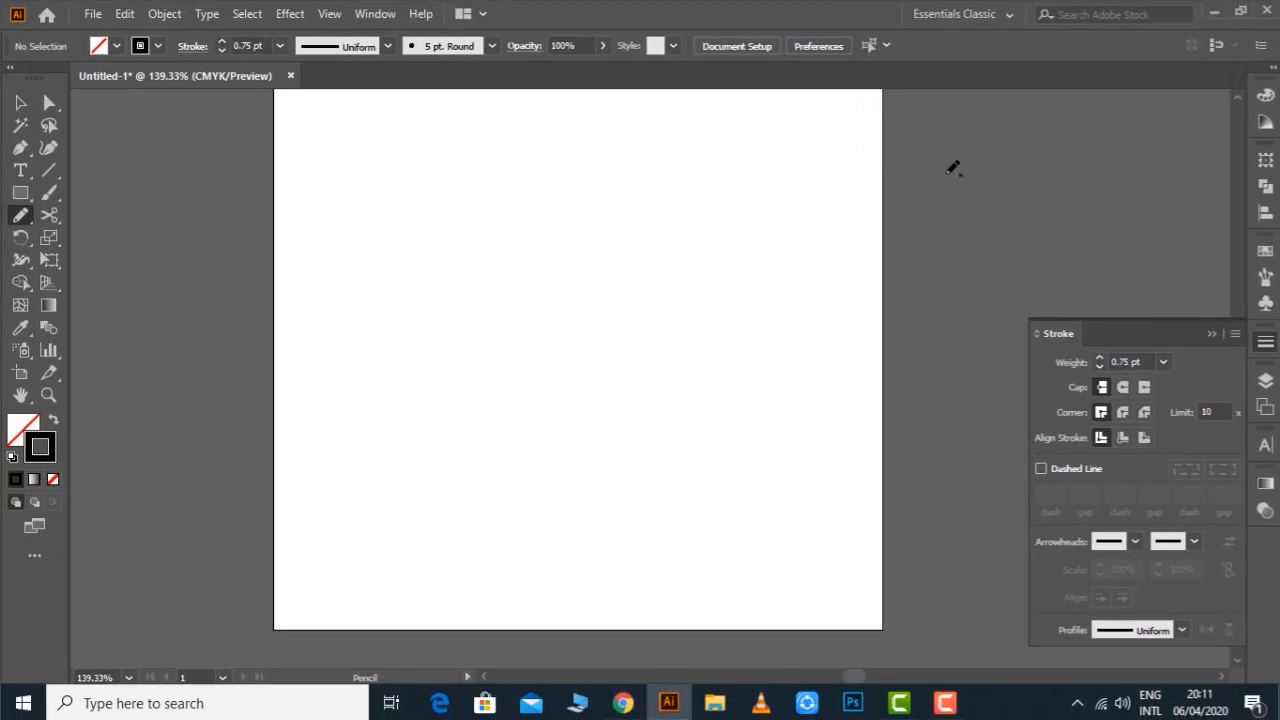
drag(322, 458, 298, 450)
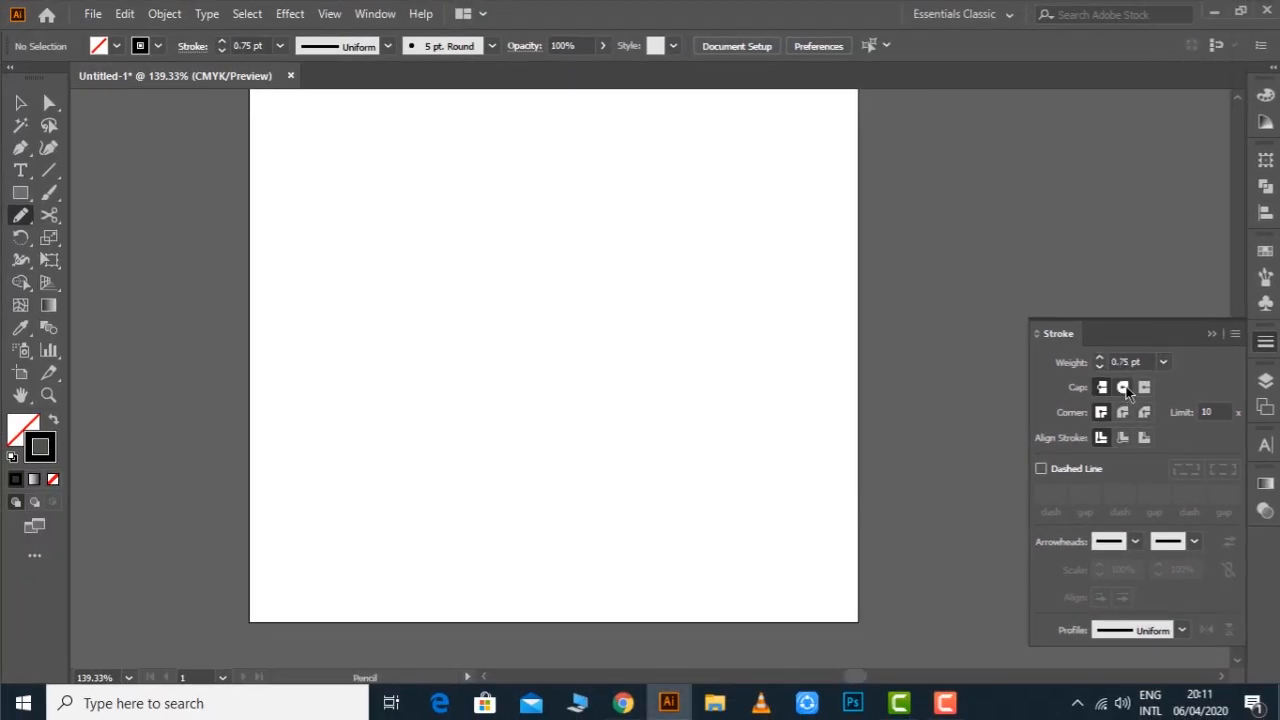
click(1214, 332)
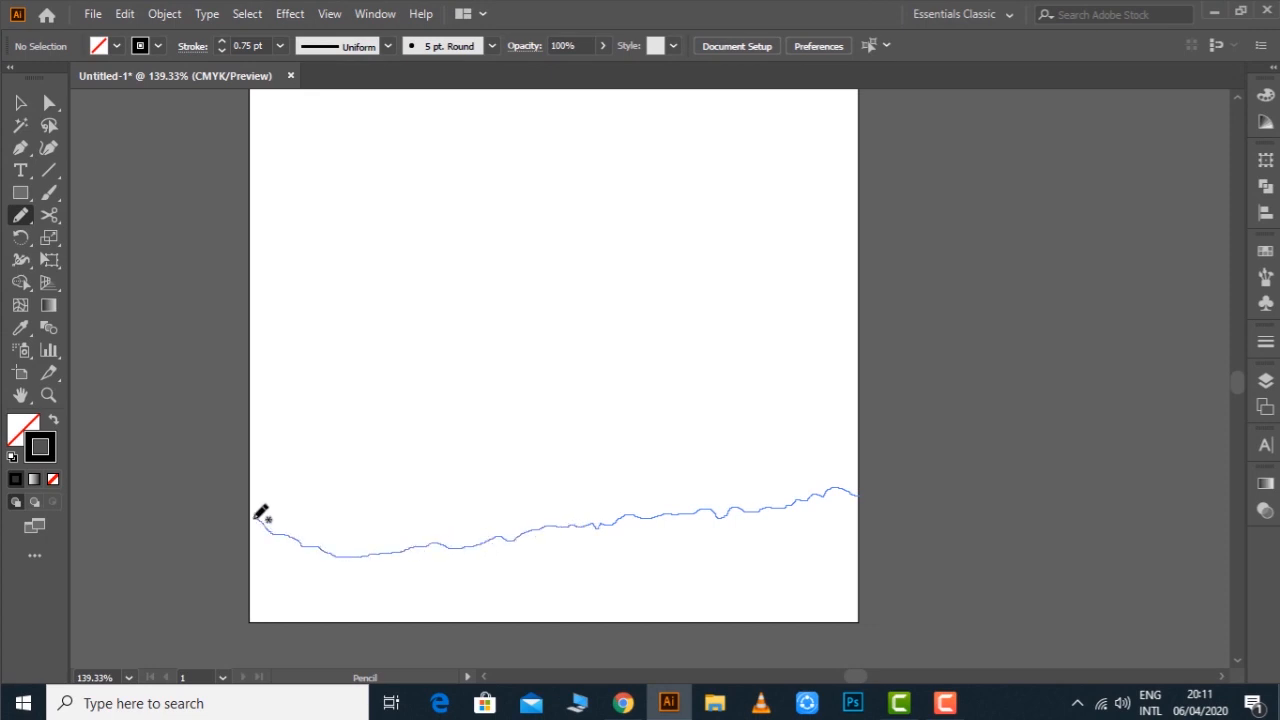
Draw two uneven freehand ground lines, one above the other, across the full width of the artboard's lower part
drag(261, 513, 236, 496)
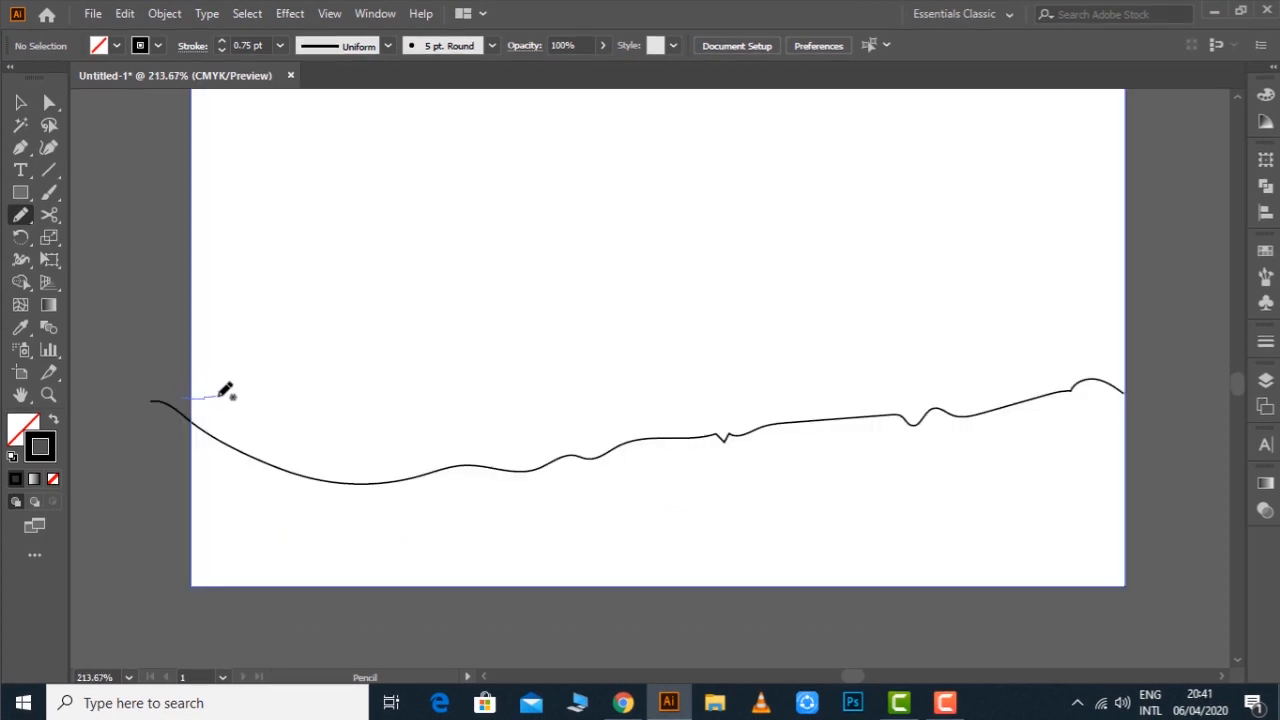
drag(220, 396, 255, 405)
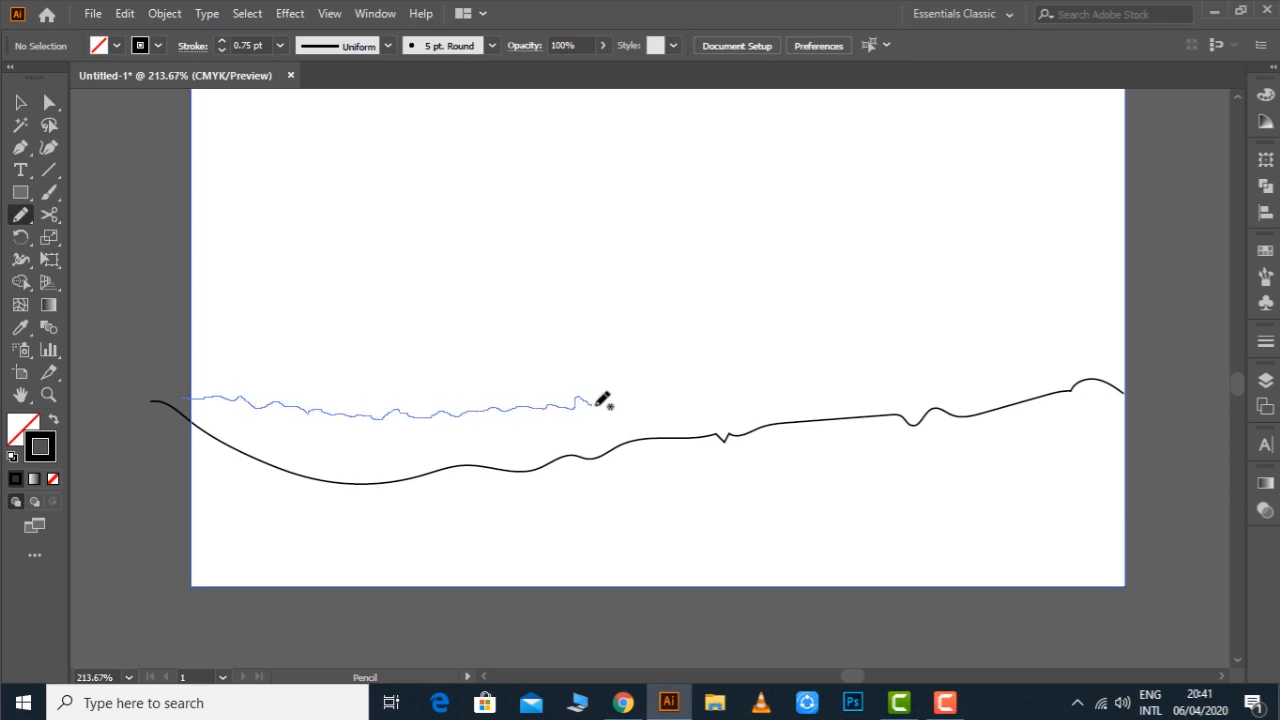
drag(662, 395, 720, 394)
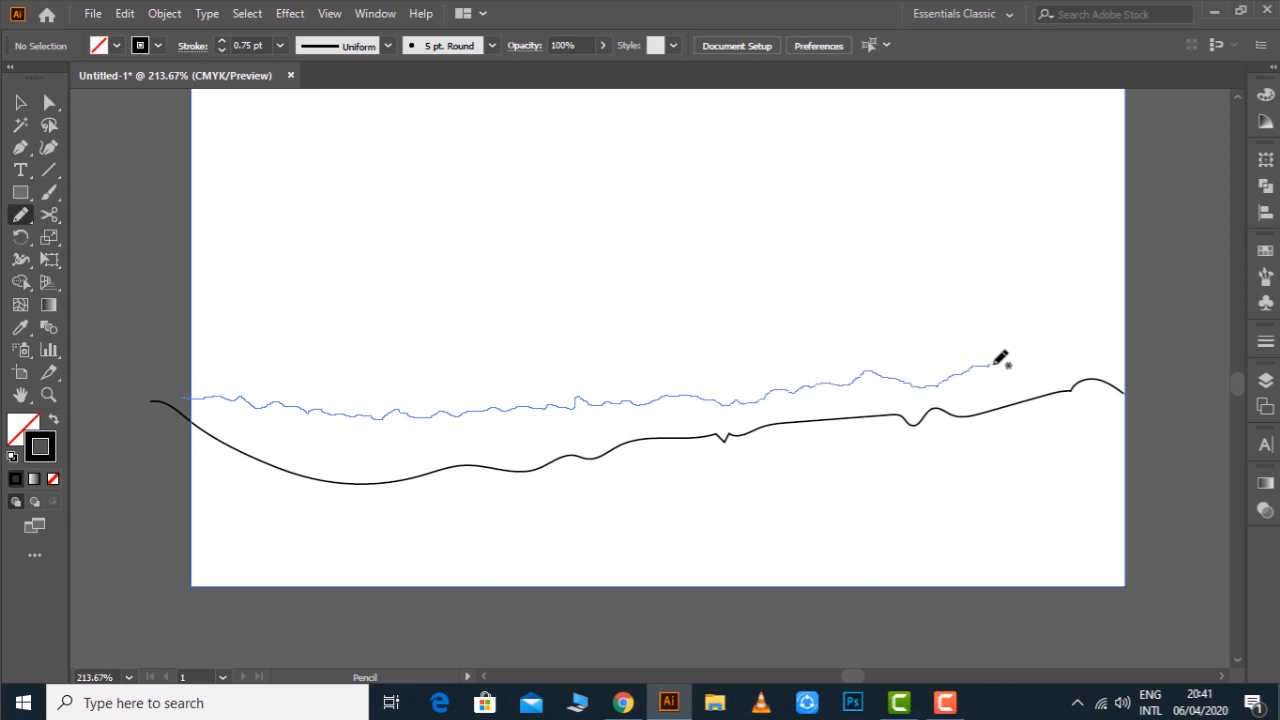
drag(1161, 340, 1145, 346)
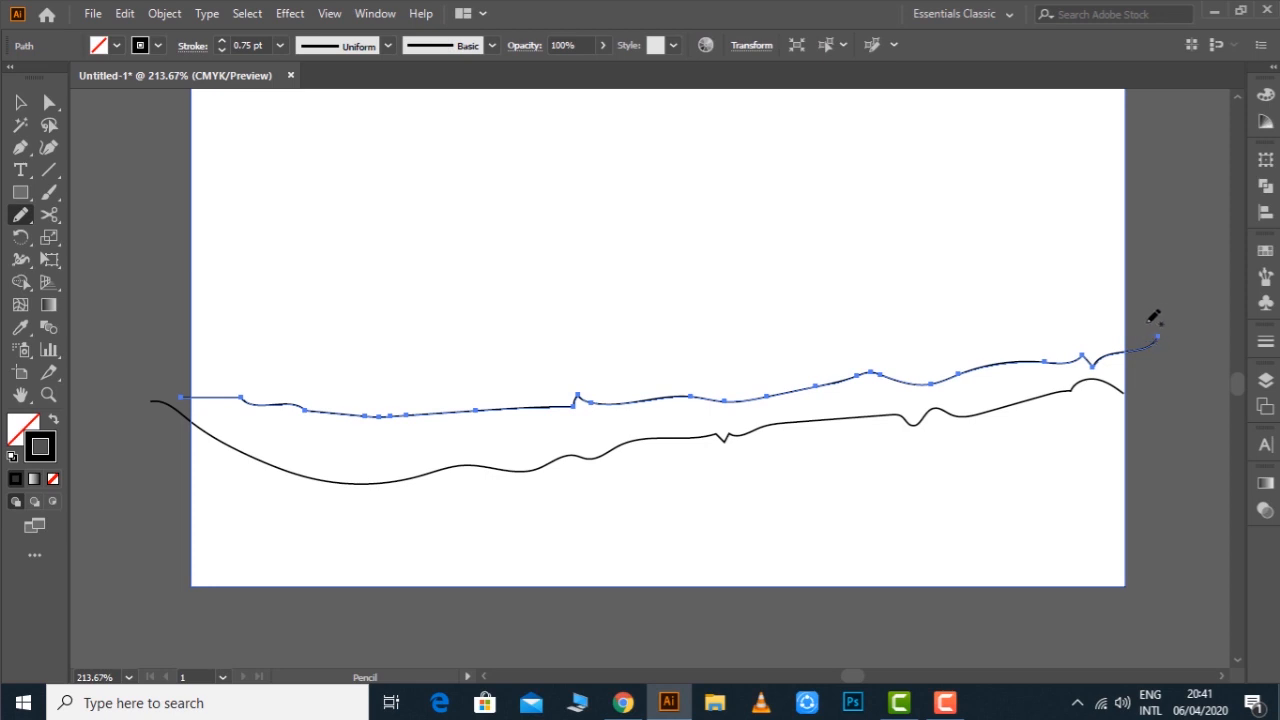
Draw a third freehand line with a gentle hill right of centre, running above the two ground lines past both artboard edges
mouse_move(1086, 319)
mouse_down()
mouse_move(992, 332)
mouse_move(804, 313)
mouse_up()
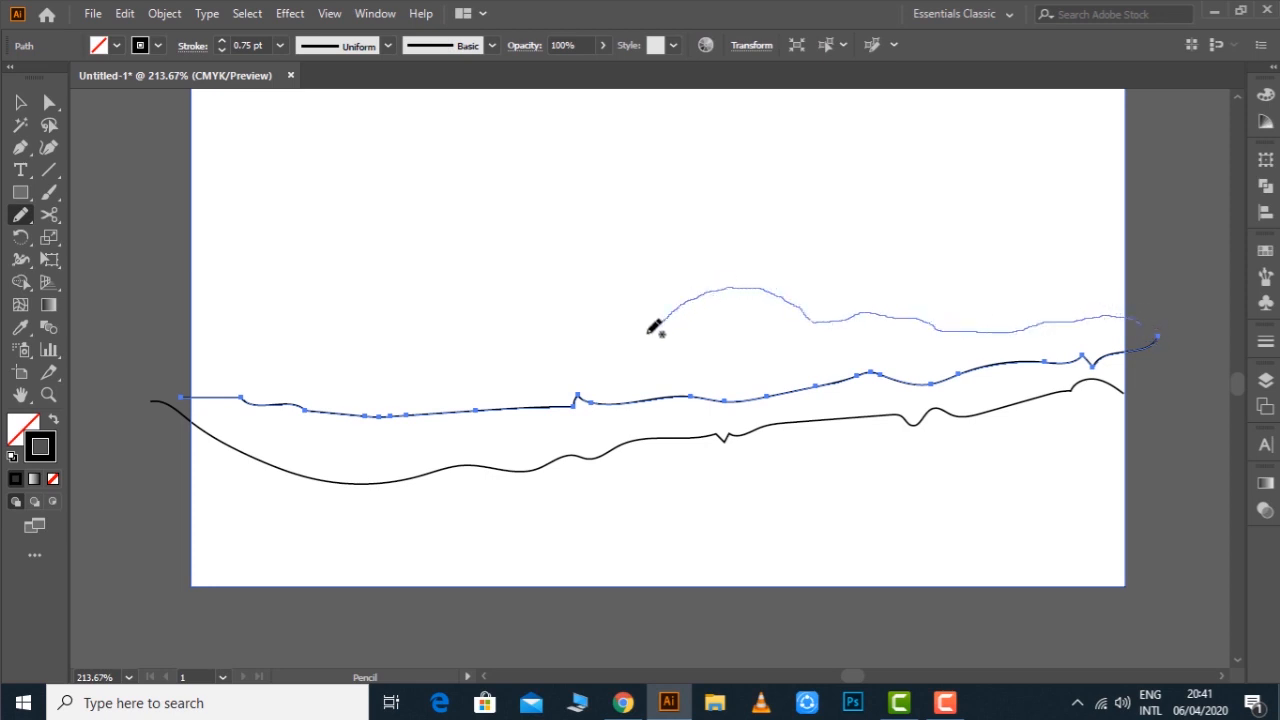
mouse_move(500, 335)
mouse_down()
mouse_move(389, 383)
mouse_move(296, 373)
mouse_up()
drag(183, 343, 172, 345)
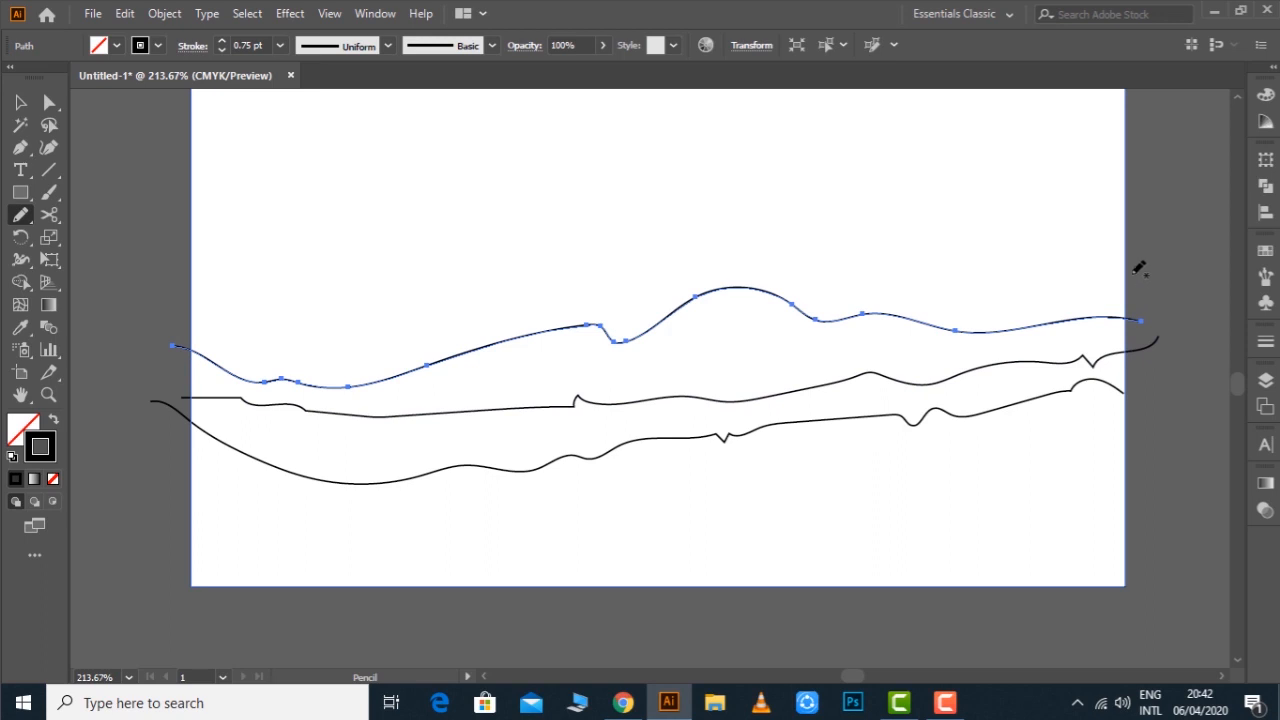
Draw a fourth freehand ridge line with two broad hills above the existing lines, from beyond one artboard edge to the other
drag(993, 160, 929, 156)
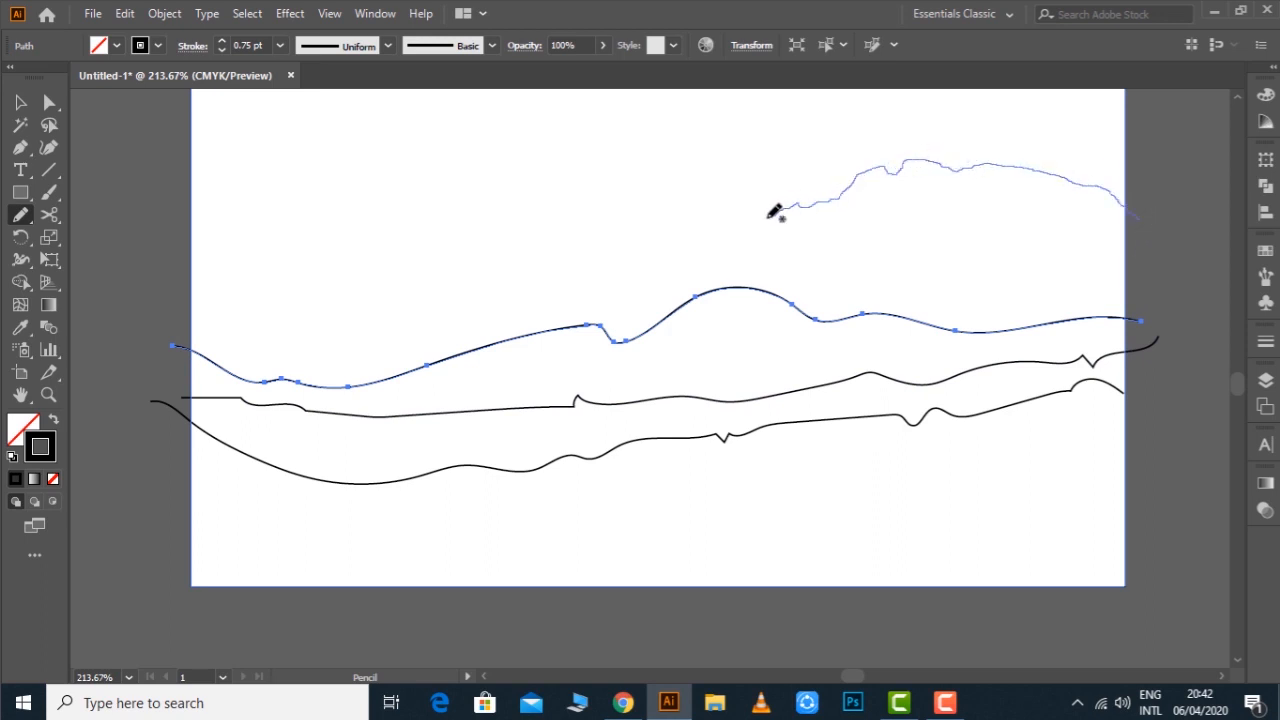
mouse_move(665, 246)
mouse_down()
mouse_move(571, 254)
mouse_move(518, 210)
mouse_up()
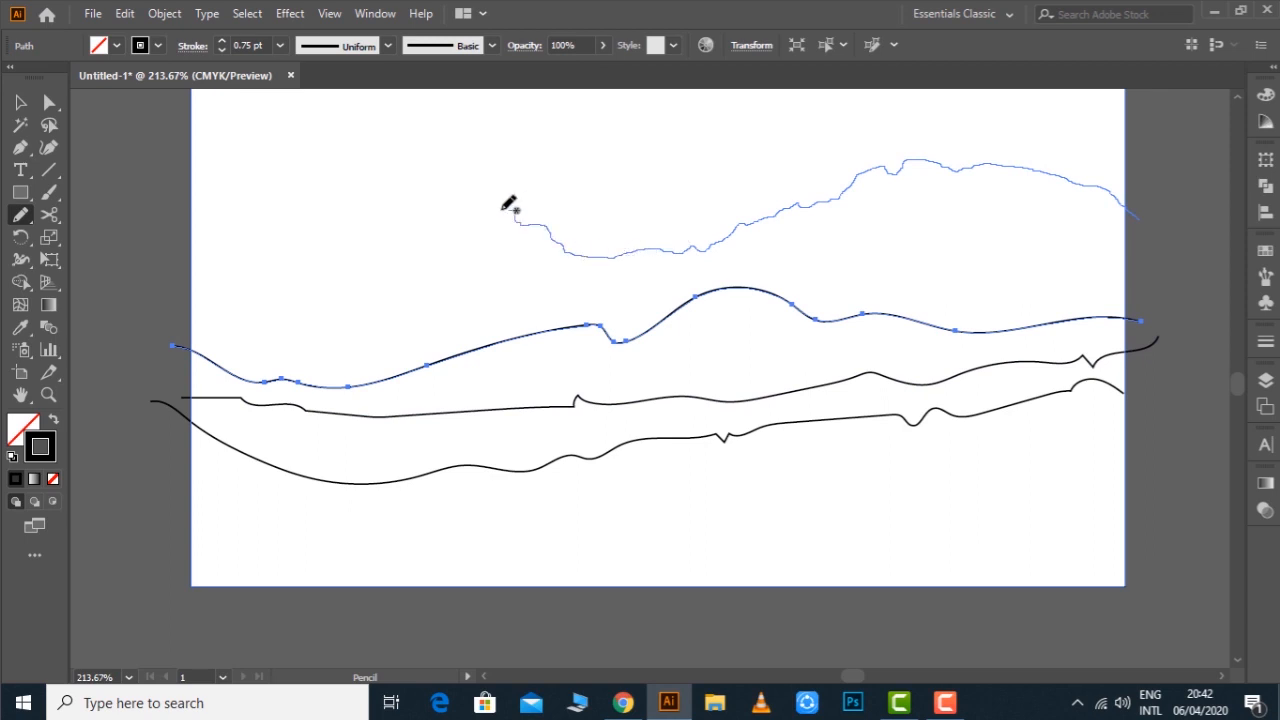
drag(438, 197, 270, 292)
drag(195, 257, 176, 238)
Draw the topmost mountain outline freehand with two tall peaks, crossing the artboard from beyond one edge to the other
key(ctrl+minus)
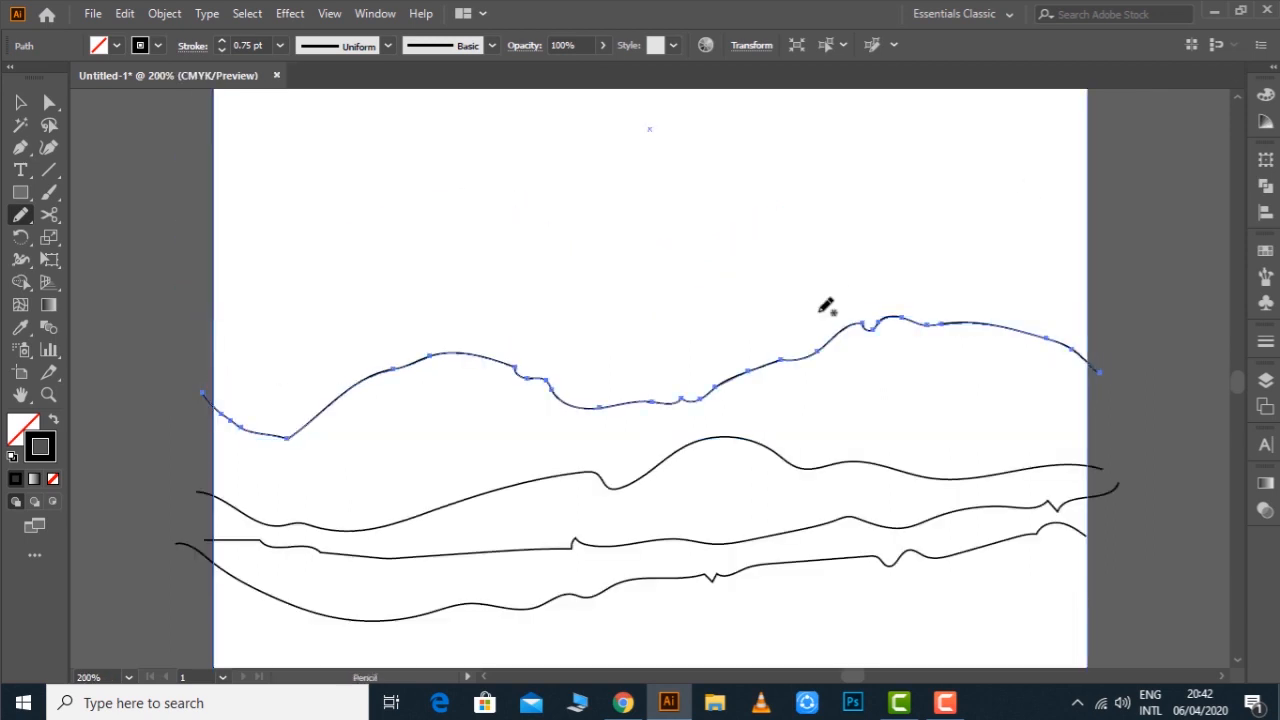
drag(983, 295, 959, 324)
drag(1049, 309, 968, 221)
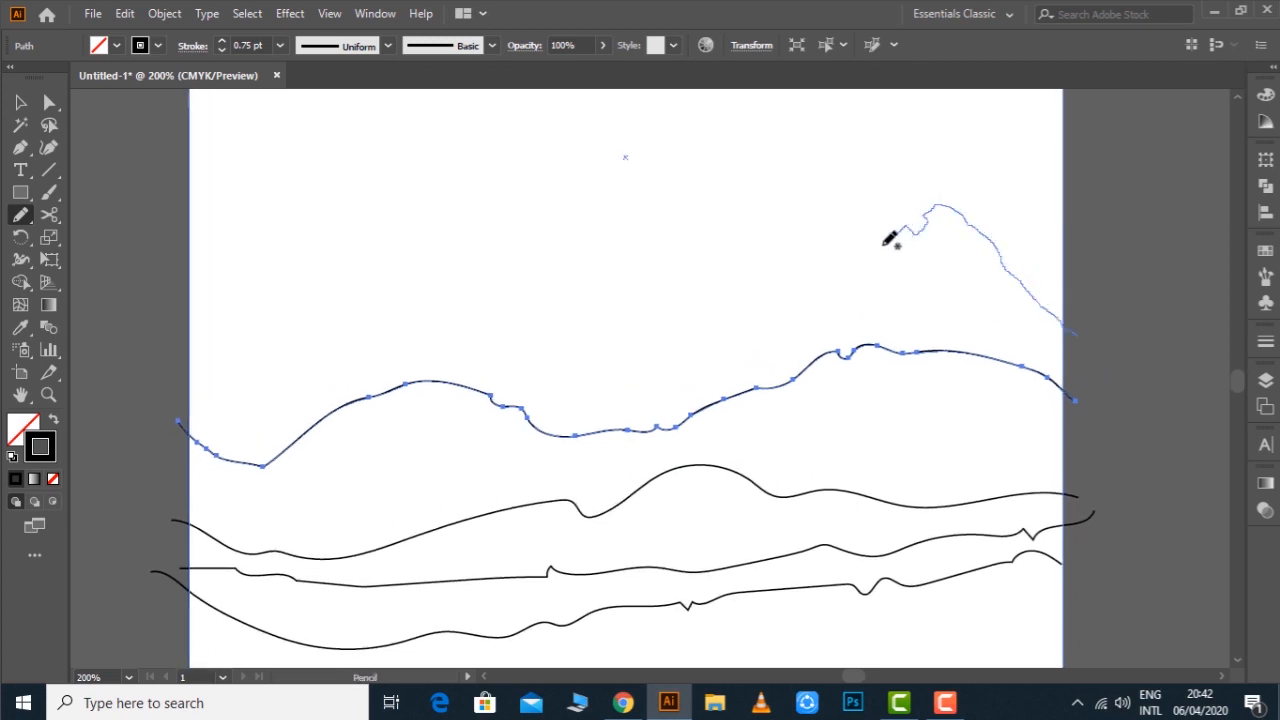
mouse_move(700, 304)
mouse_down()
mouse_move(670, 297)
mouse_move(639, 243)
mouse_move(585, 210)
mouse_move(537, 236)
mouse_up()
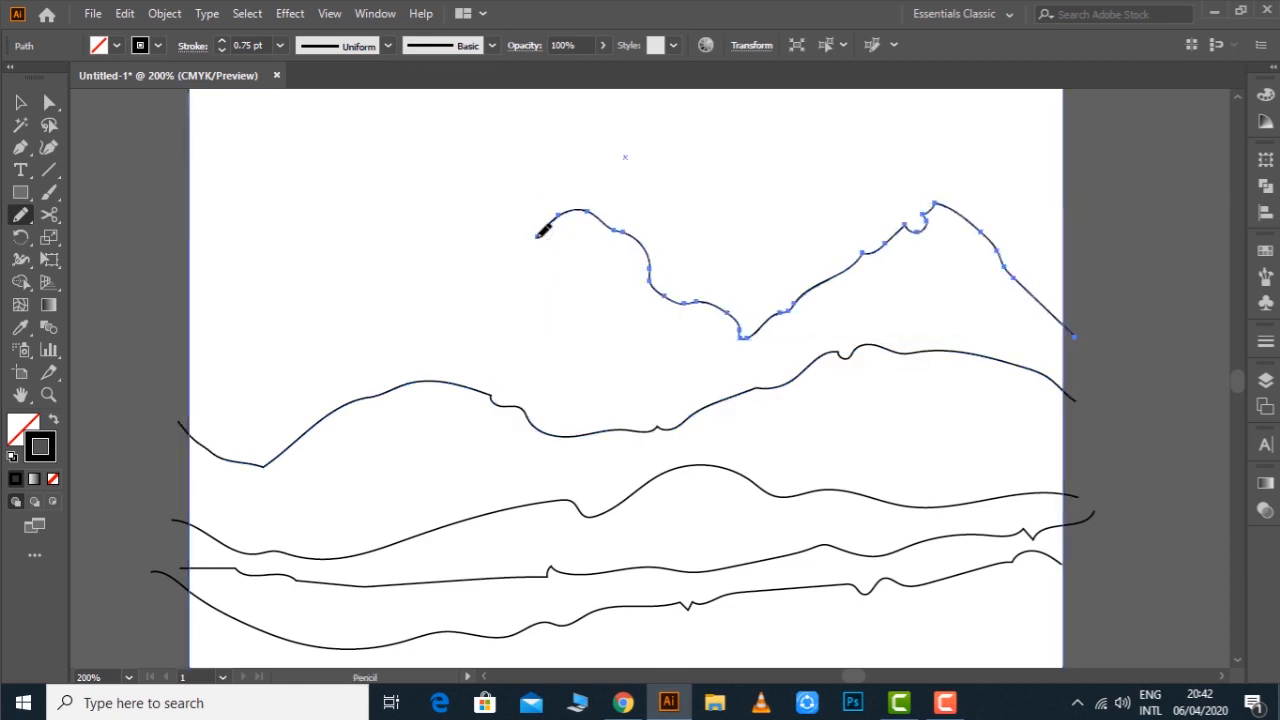
mouse_move(310, 360)
mouse_down()
mouse_move(154, 354)
mouse_move(300, 362)
mouse_up()
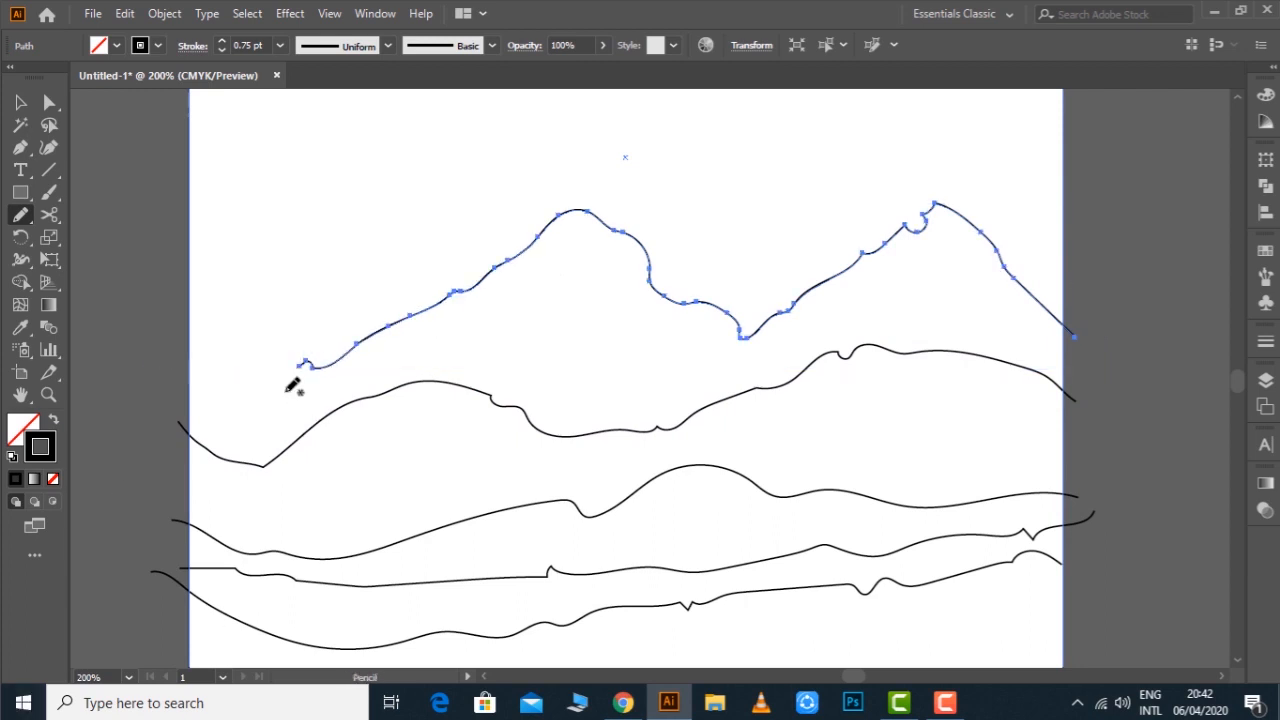
drag(192, 325, 148, 329)
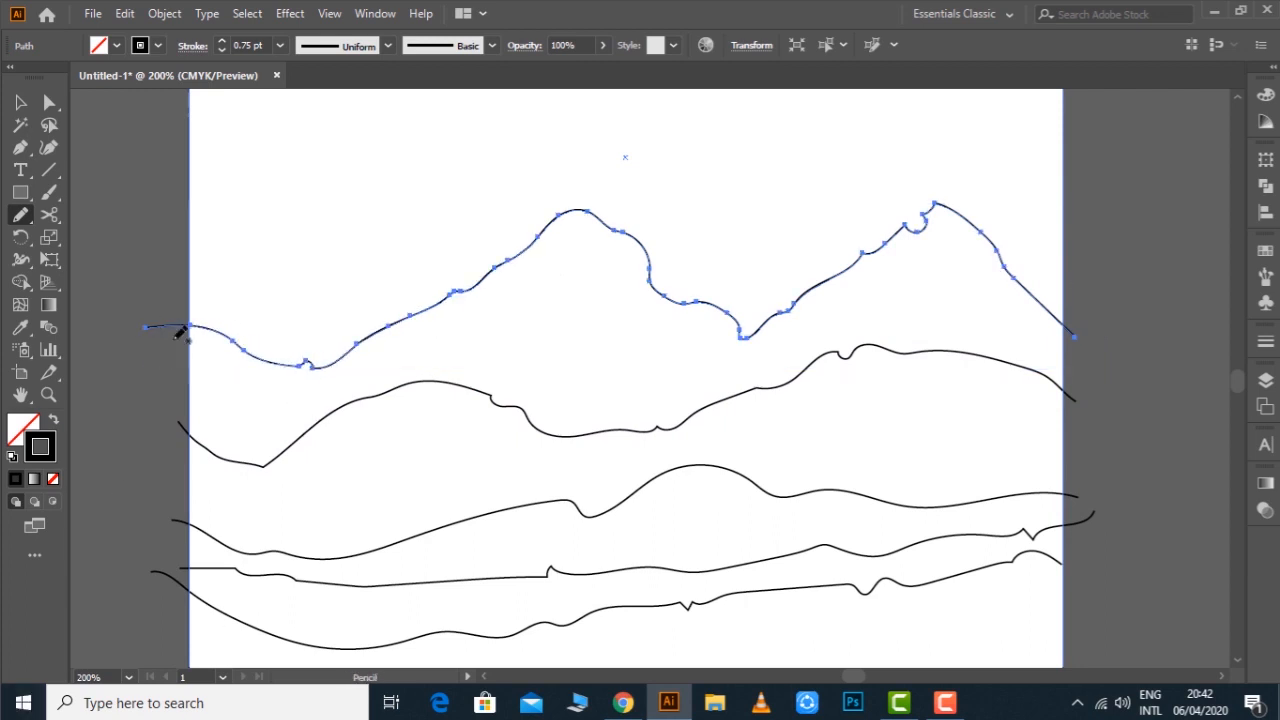
Move the right end anchor of the lowest line outward so that the line extends past the artboard edge
key(ctrl+minus)
key(ctrl+minus)
key(ctrl+minus)
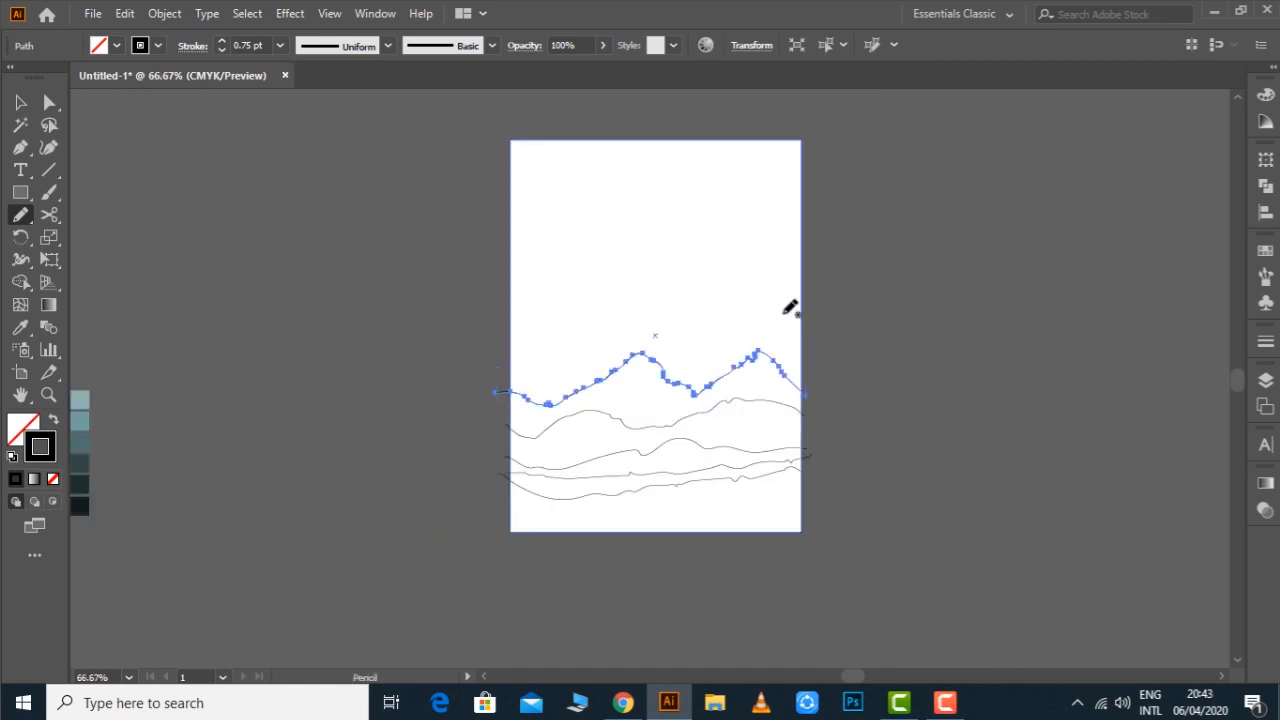
key(z)
drag(396, 261, 1048, 575)
key(a)
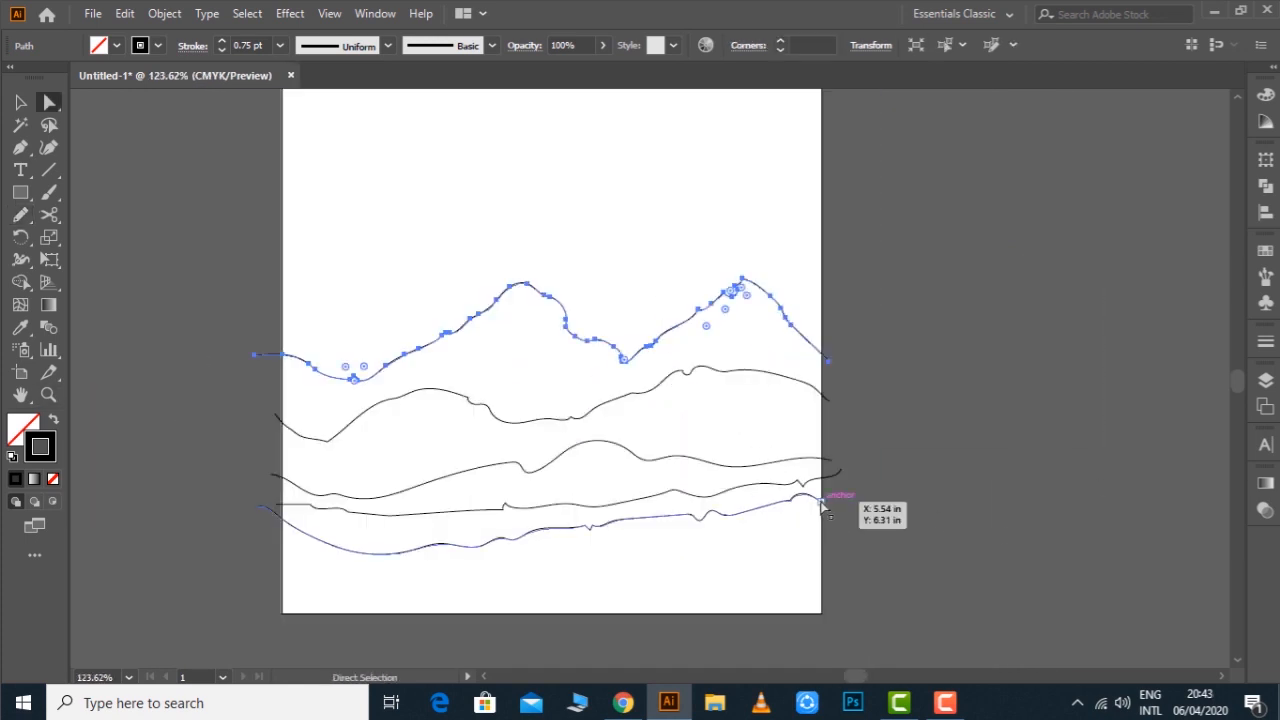
click(822, 502)
drag(822, 505, 848, 519)
click(884, 263)
key(v)
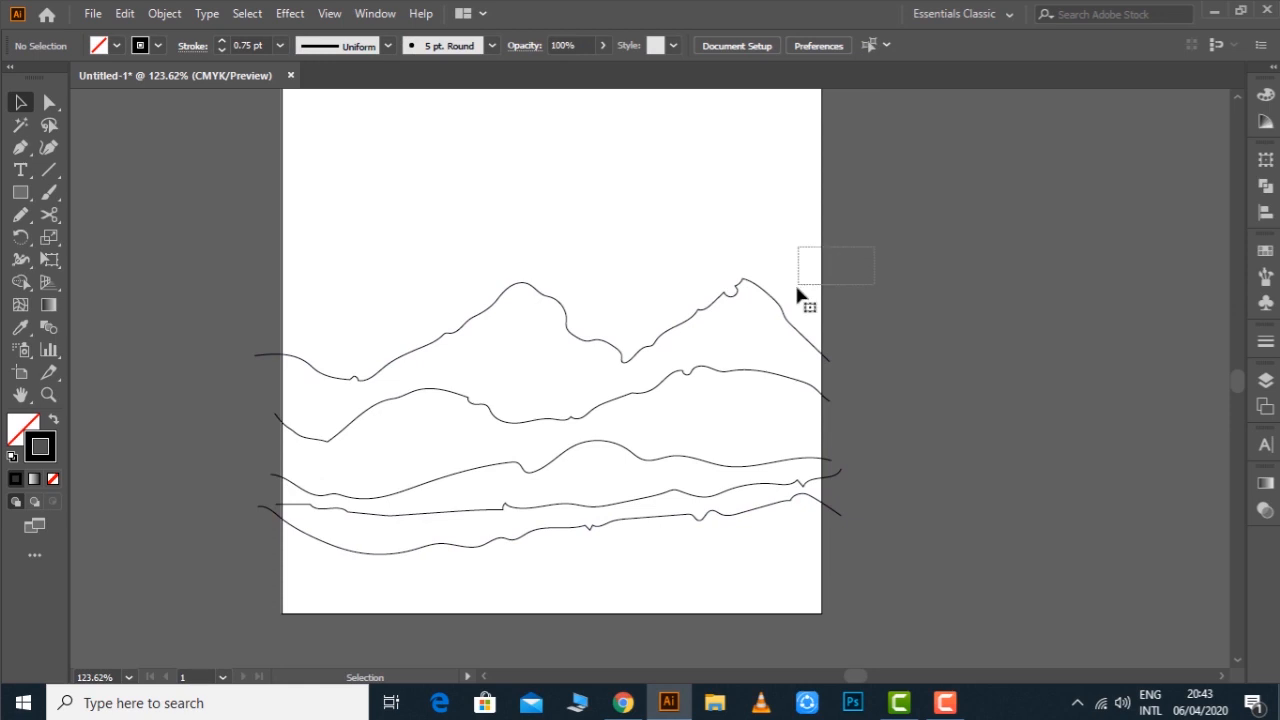
Give the background rectangle a black 1 pt stroke
drag(798, 285, 798, 285)
click(15, 481)
drag(231, 326, 258, 352)
click(231, 269)
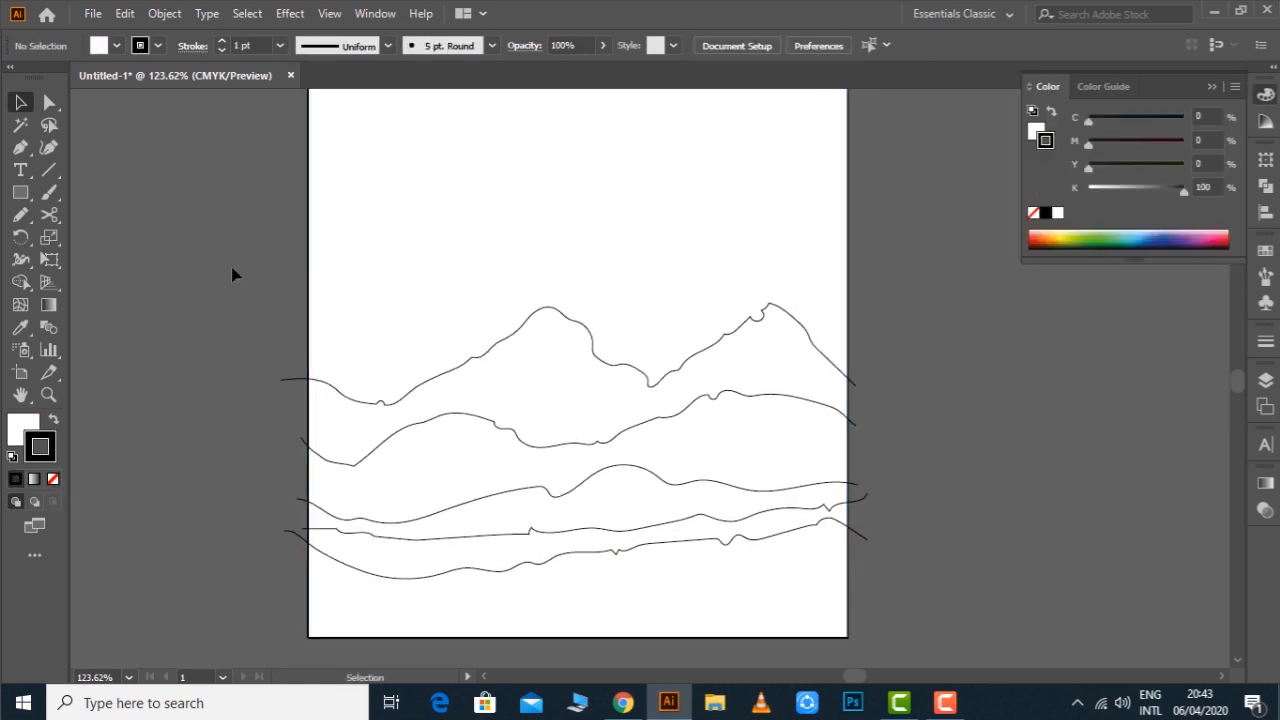
Split the rectangle along all five ridge lines with the Pathfinder Divide operation
mouse_move(236, 267)
mouse_down()
mouse_move(814, 513)
mouse_move(907, 587)
mouse_up()
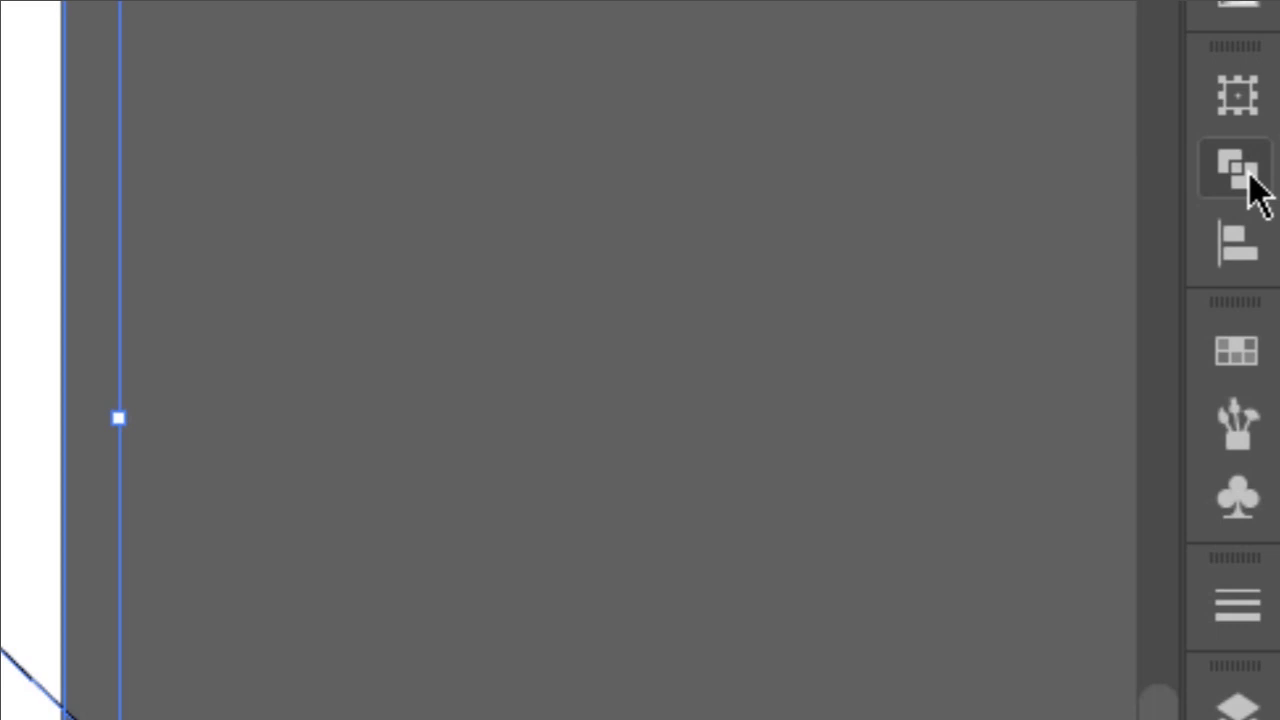
click(1249, 175)
click(630, 352)
click(204, 714)
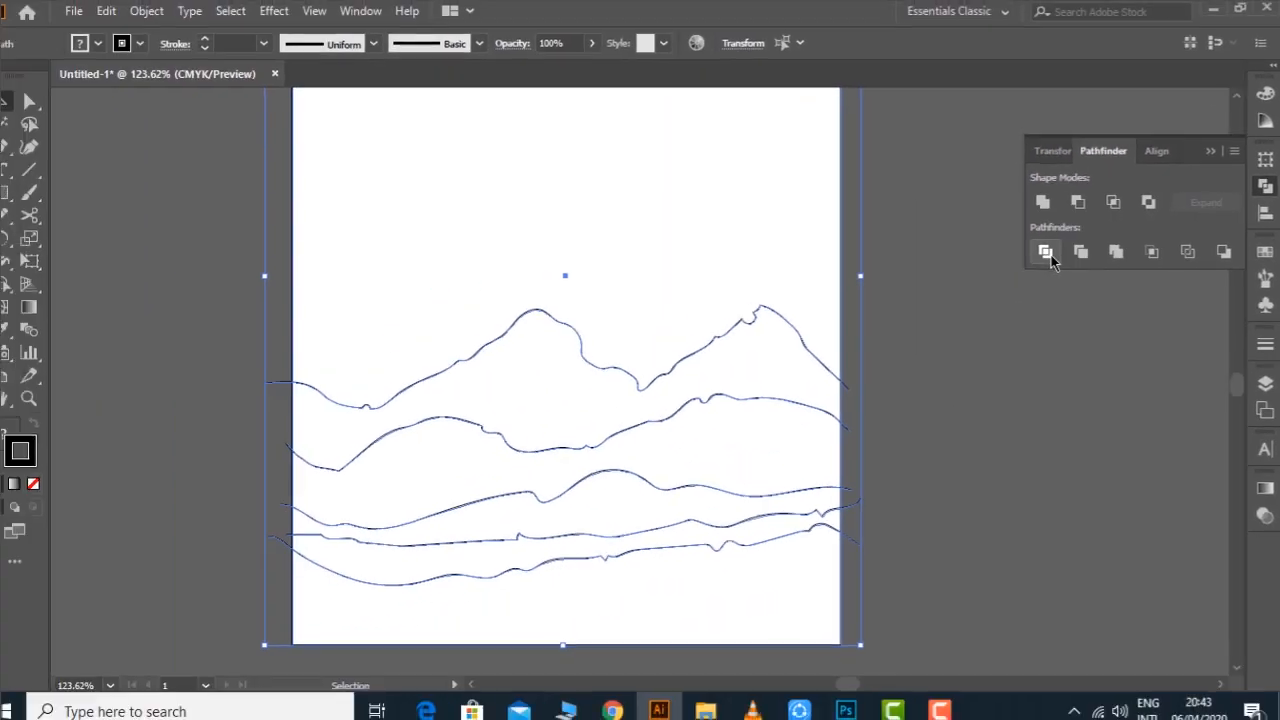
click(1212, 152)
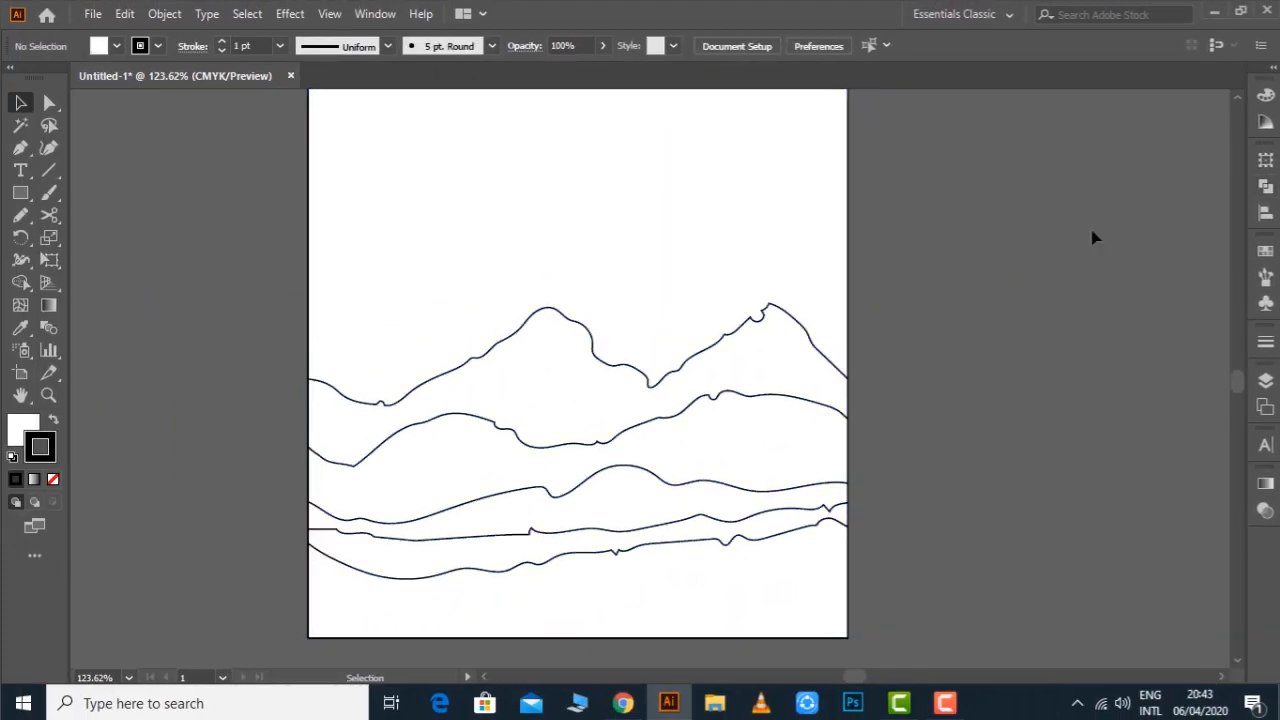
Ungroup the divided artwork into separate landscape shapes
scroll(928, 434, down, 3)
click(878, 482)
right_click(912, 382)
click(960, 512)
click(903, 503)
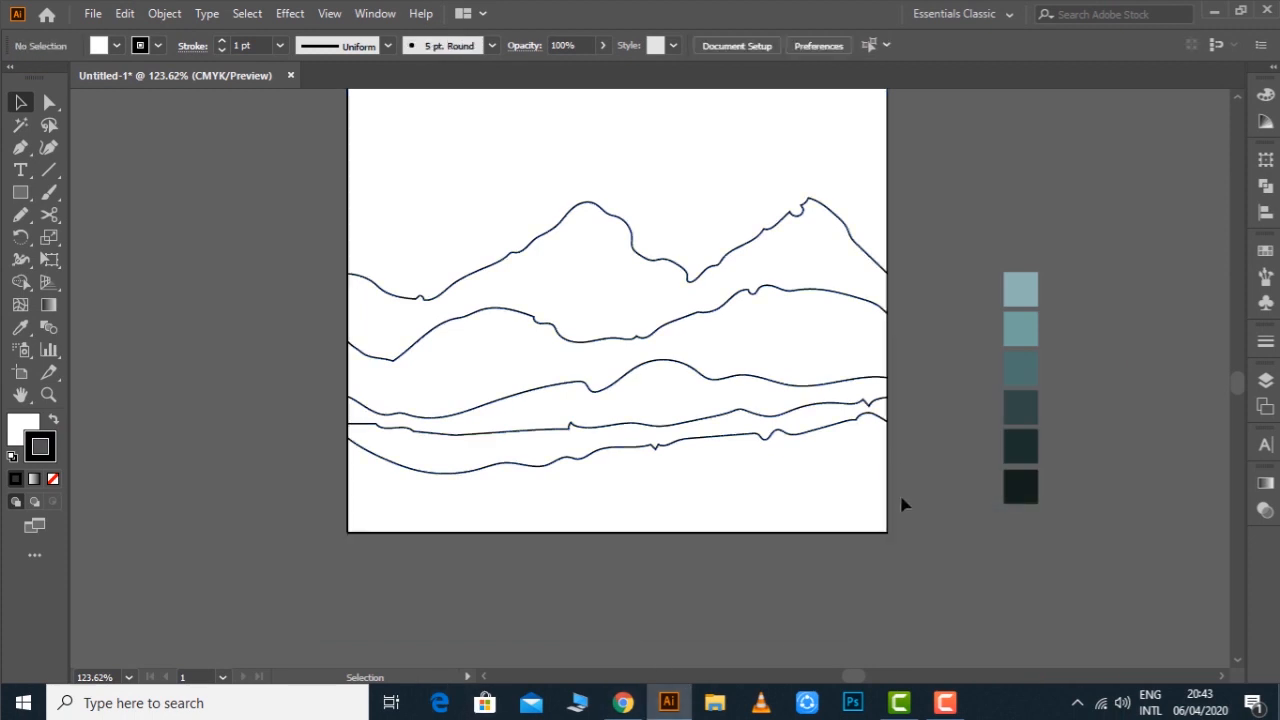
Fill the lowest landscape shape with the darkest swatch colour using the Eyedropper
click(876, 506)
click(20, 327)
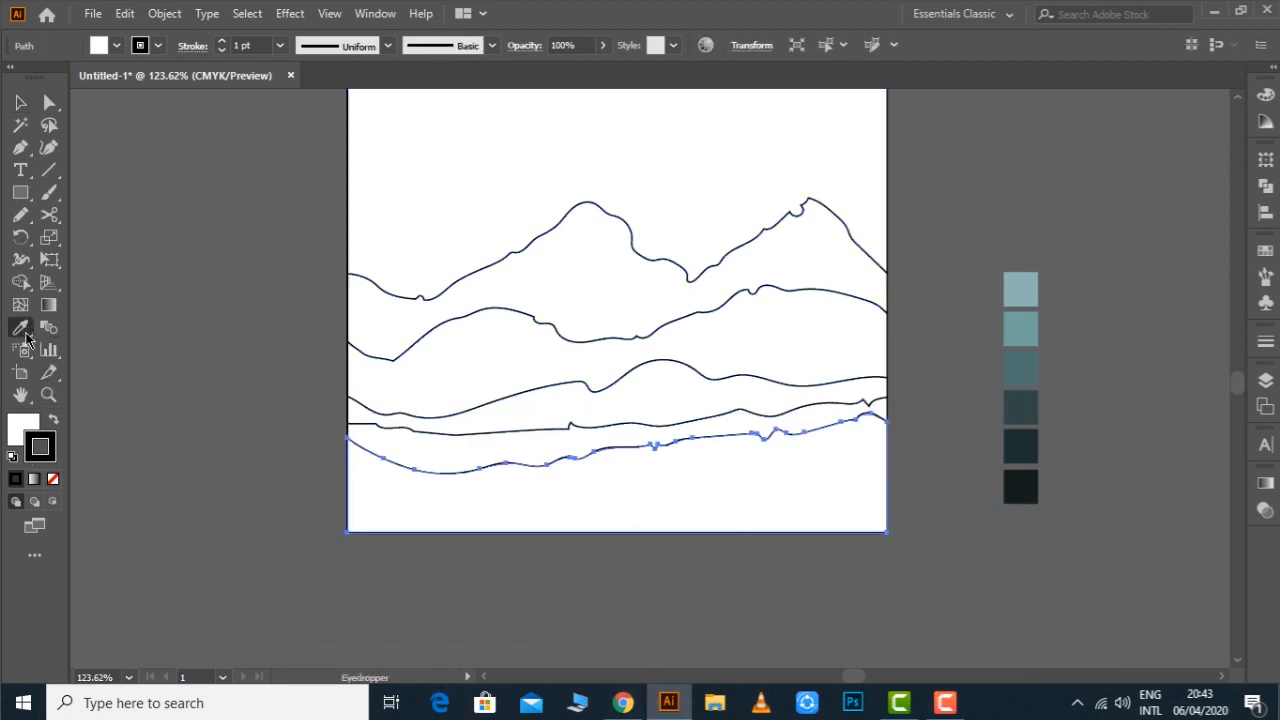
click(1020, 472)
Fill the second landscape shape from the bottom with the second-darkest swatch colour using the Eyedropper
scroll(908, 428, right, 1)
key(v)
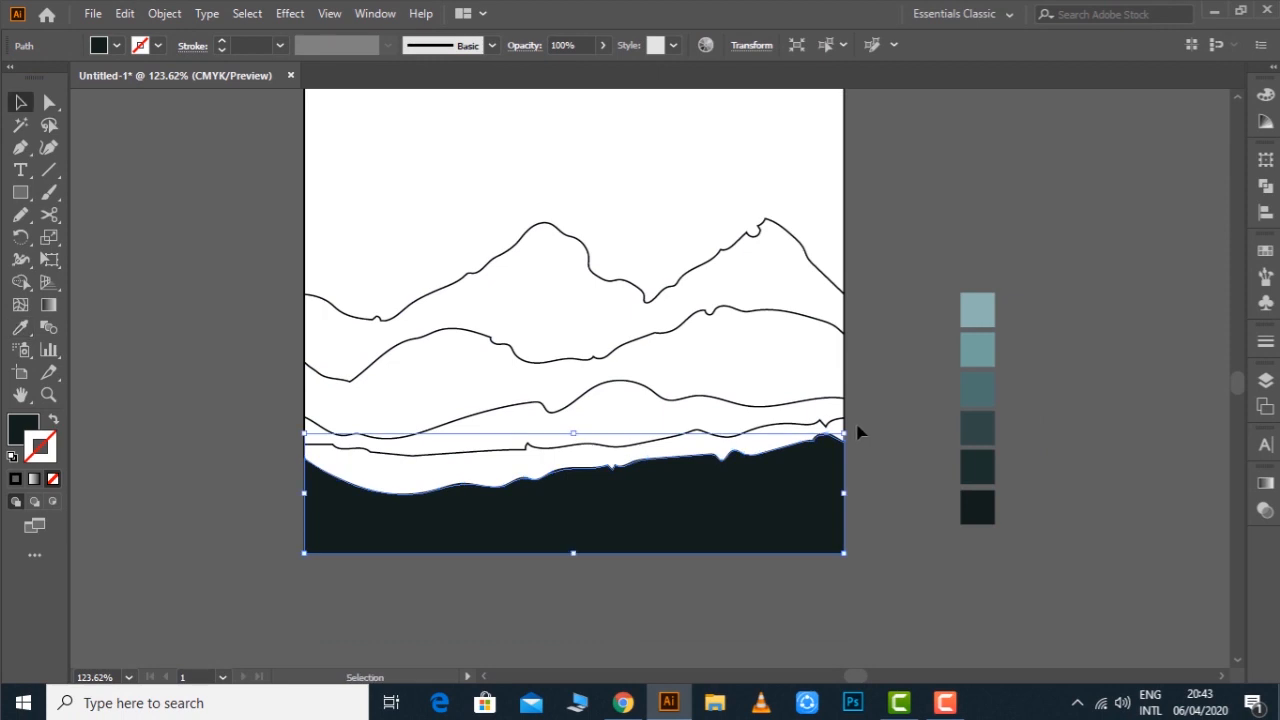
click(840, 432)
key(i)
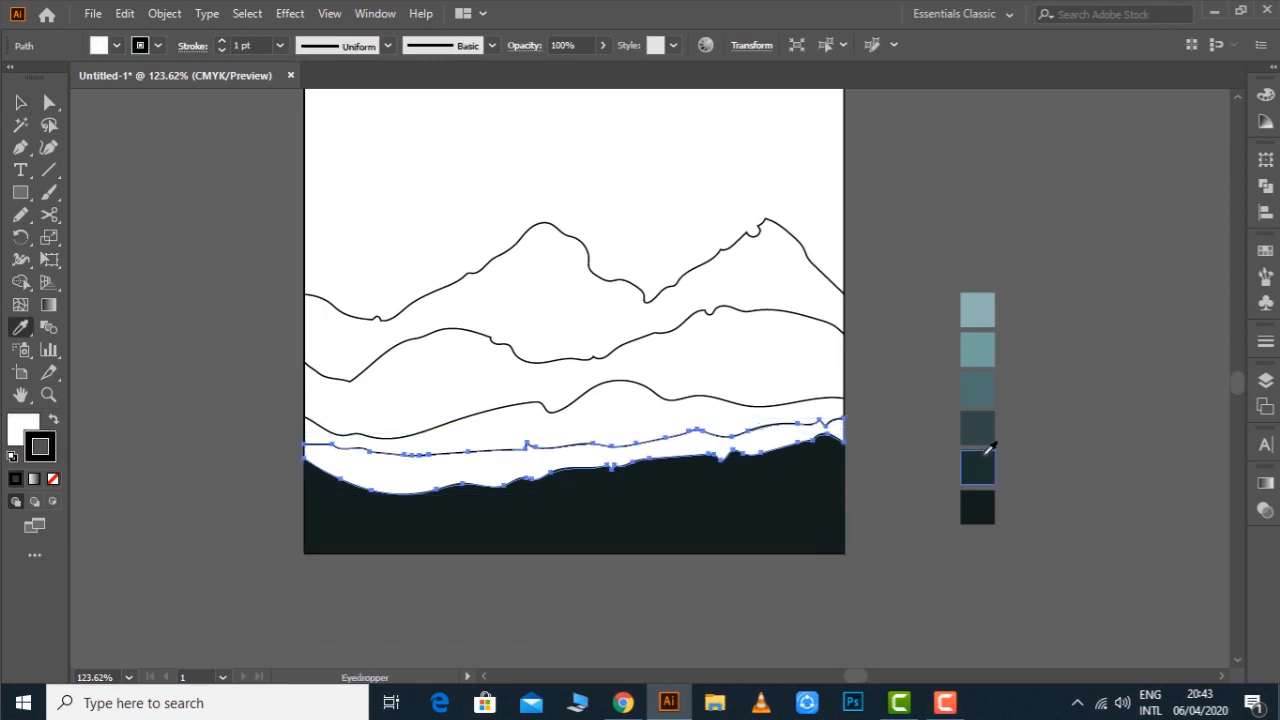
click(982, 460)
key(a)
click(891, 410)
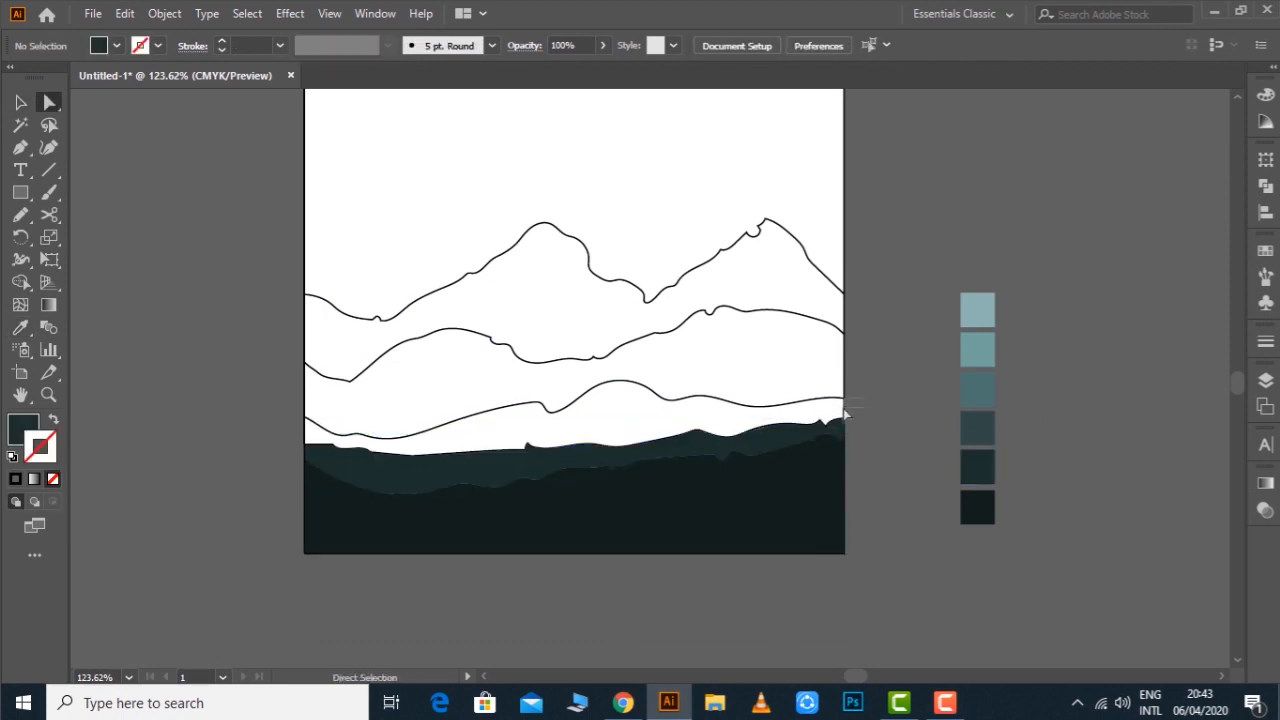
Fill the third landscape shape from the bottom with the third-darkest swatch colour using the Eyedropper
click(845, 414)
key(i)
click(974, 427)
Fill the fourth landscape shape from the bottom with the medium teal of the third-lightest swatch using the Eyedropper
key(a)
click(830, 387)
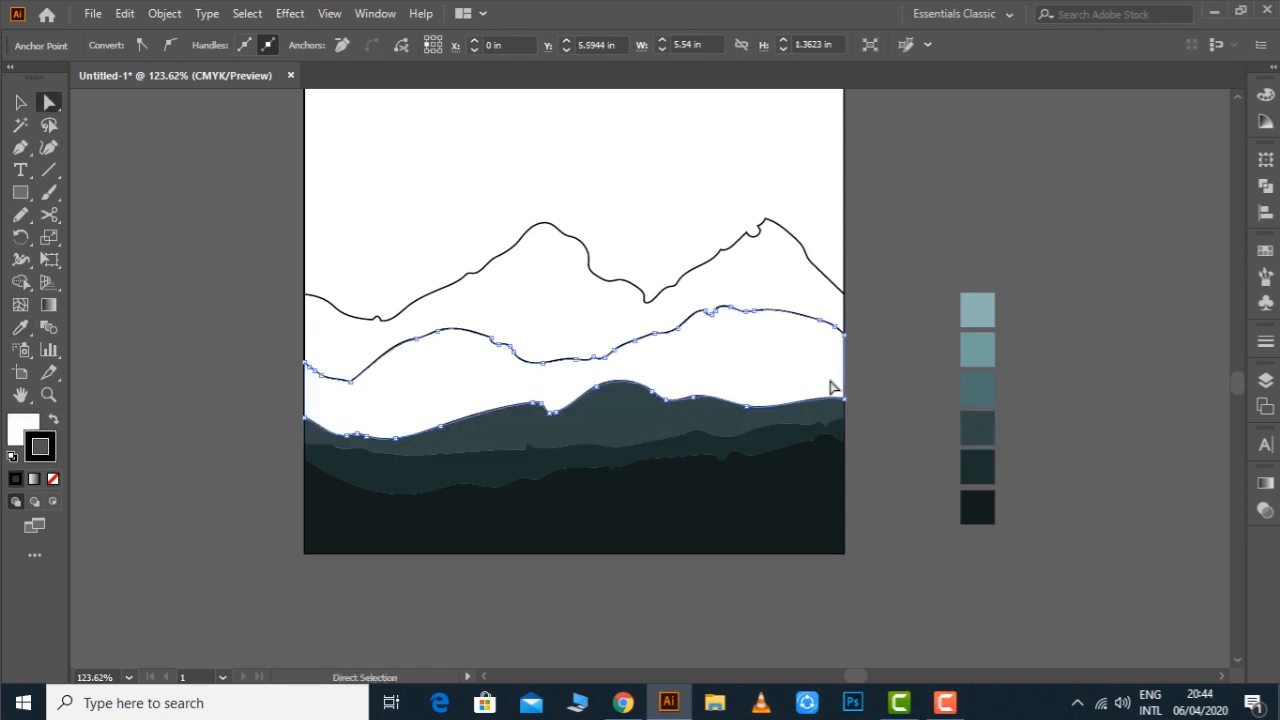
key(i)
click(984, 392)
key(a)
click(869, 306)
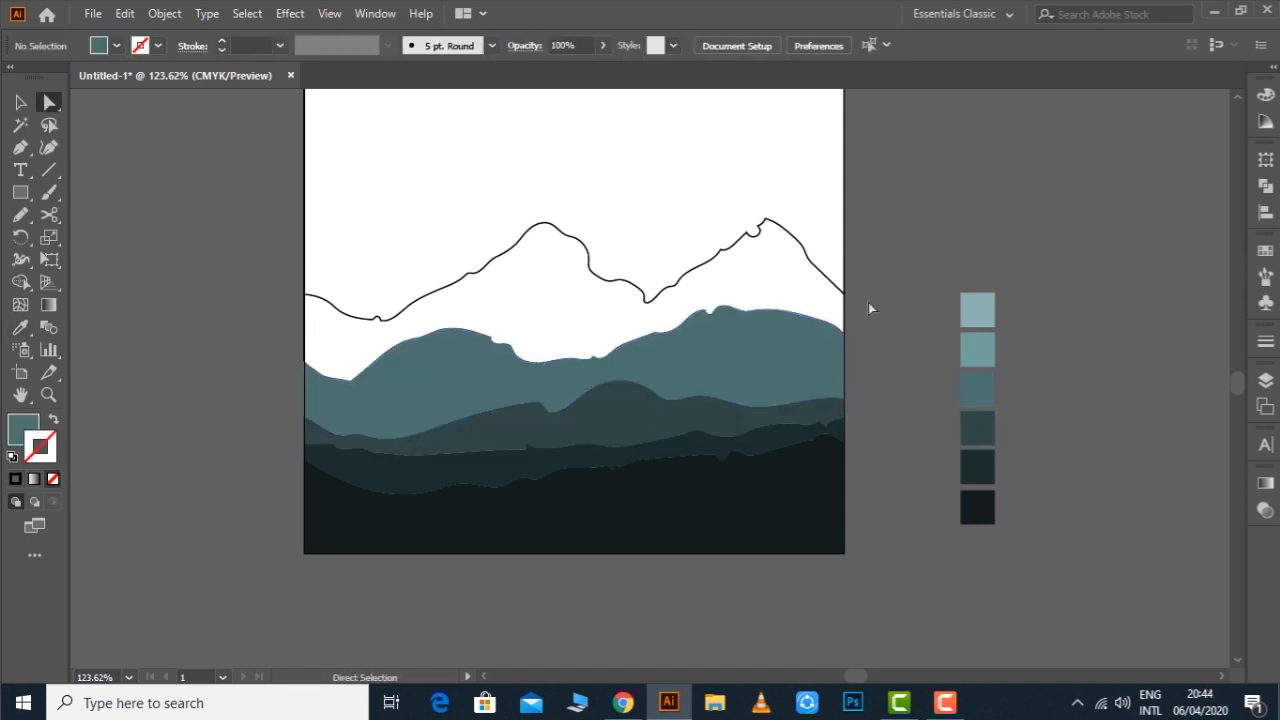
Fill the twin-peaked mountain shape with the second-lightest teal swatch using the Eyedropper
click(840, 318)
key(i)
click(978, 348)
key(a)
click(911, 261)
scroll(880, 275, up, 2)
click(846, 286)
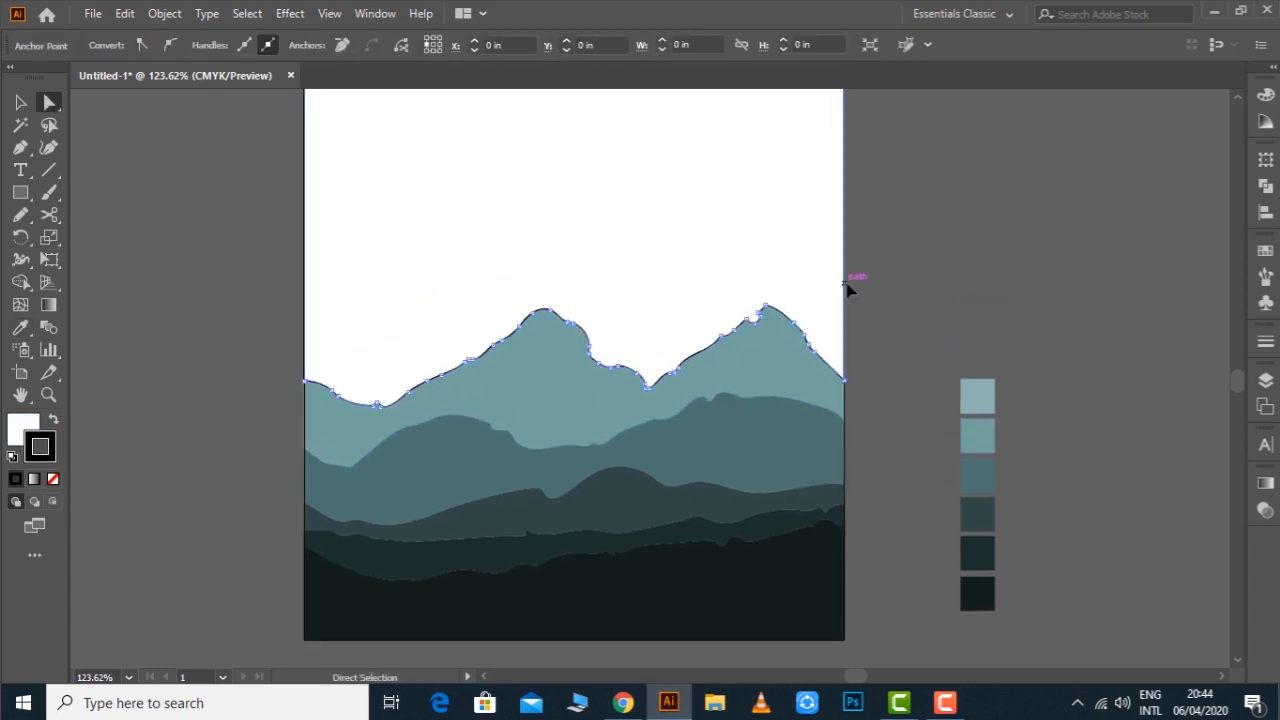
click(872, 286)
drag(914, 277, 904, 294)
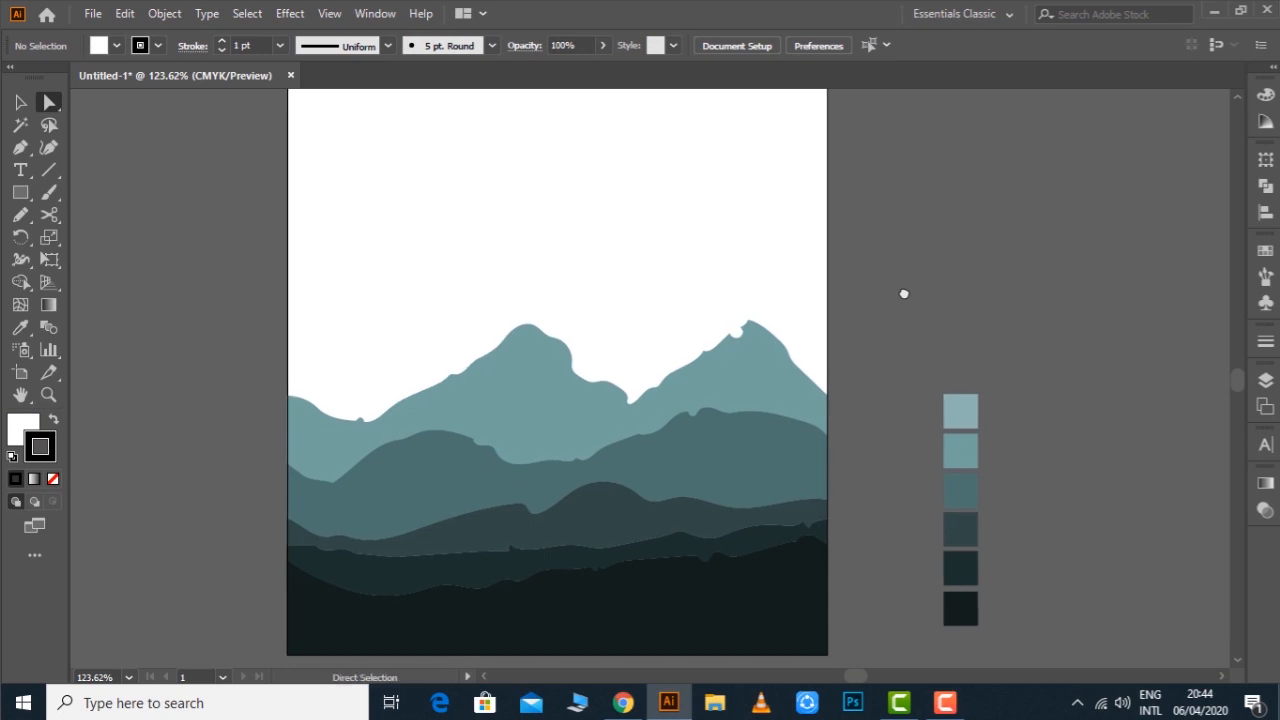
Open the flying-bird silhouette and tree silhouette images from the Book design folder
key(ctrl+minus)
key(ctrl+minus)
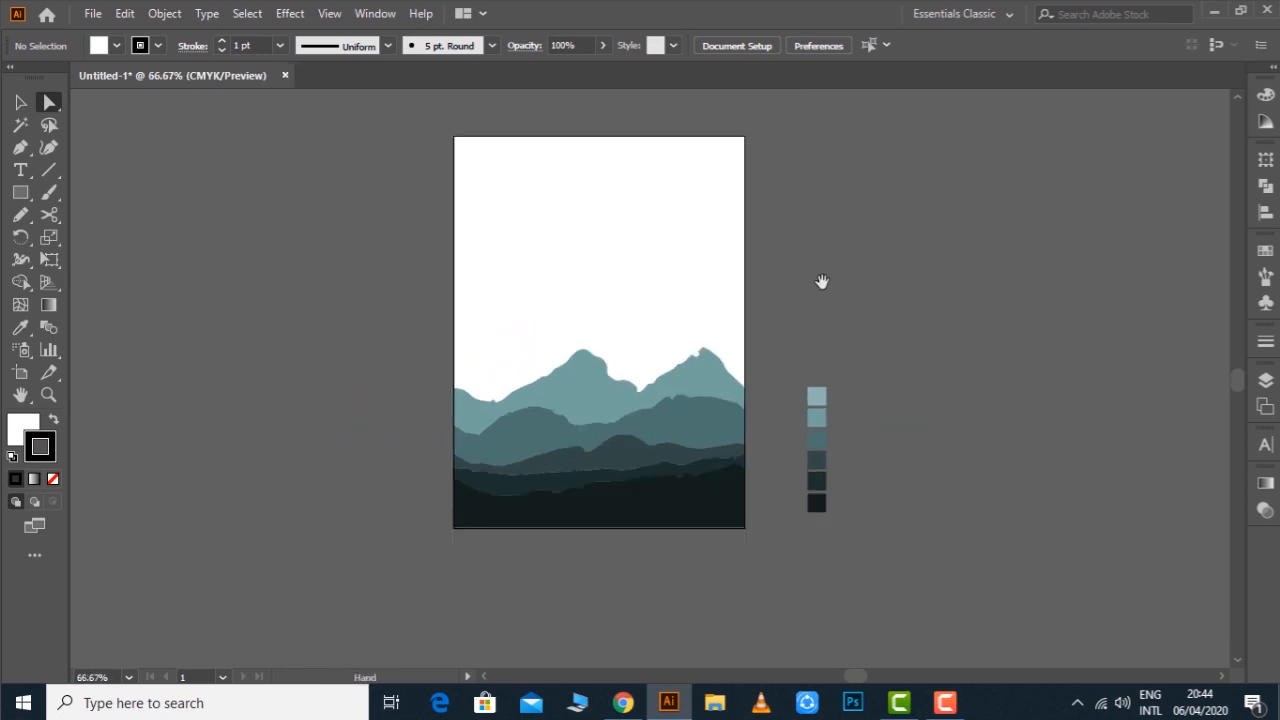
drag(821, 281, 768, 318)
key(z)
drag(710, 418, 954, 586)
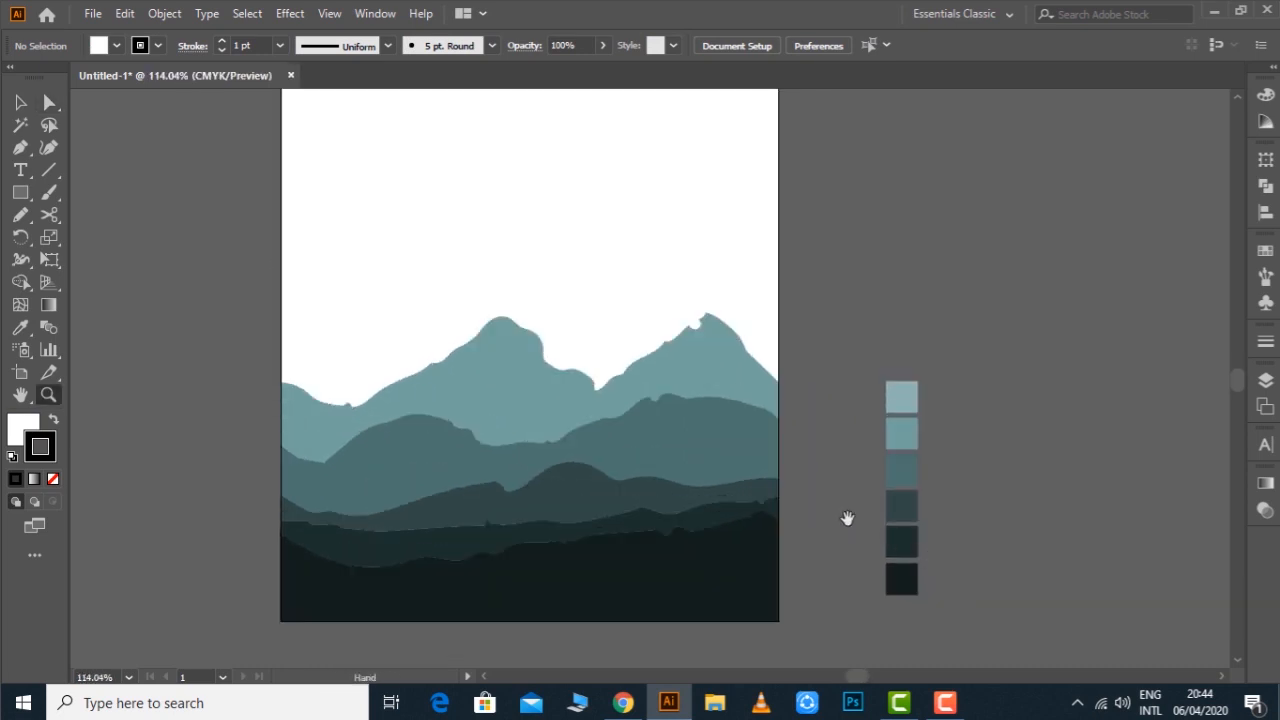
key(v)
click(92, 13)
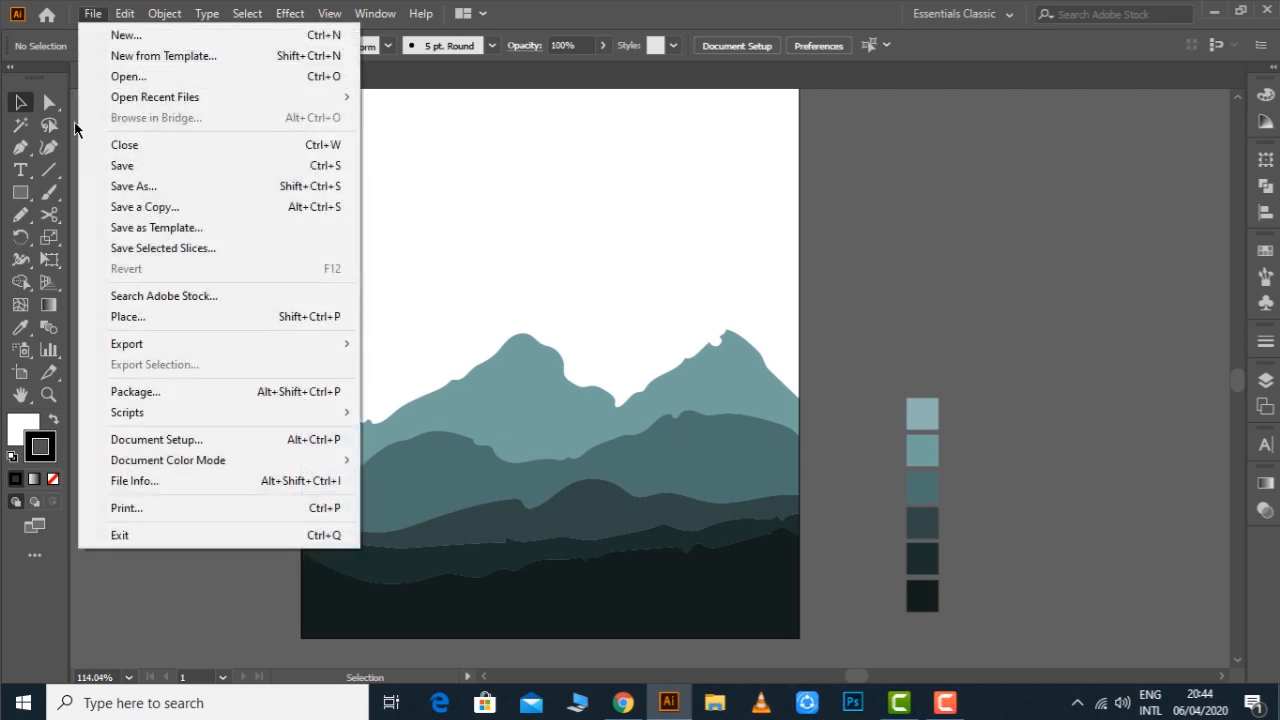
click(100, 71)
click(714, 364)
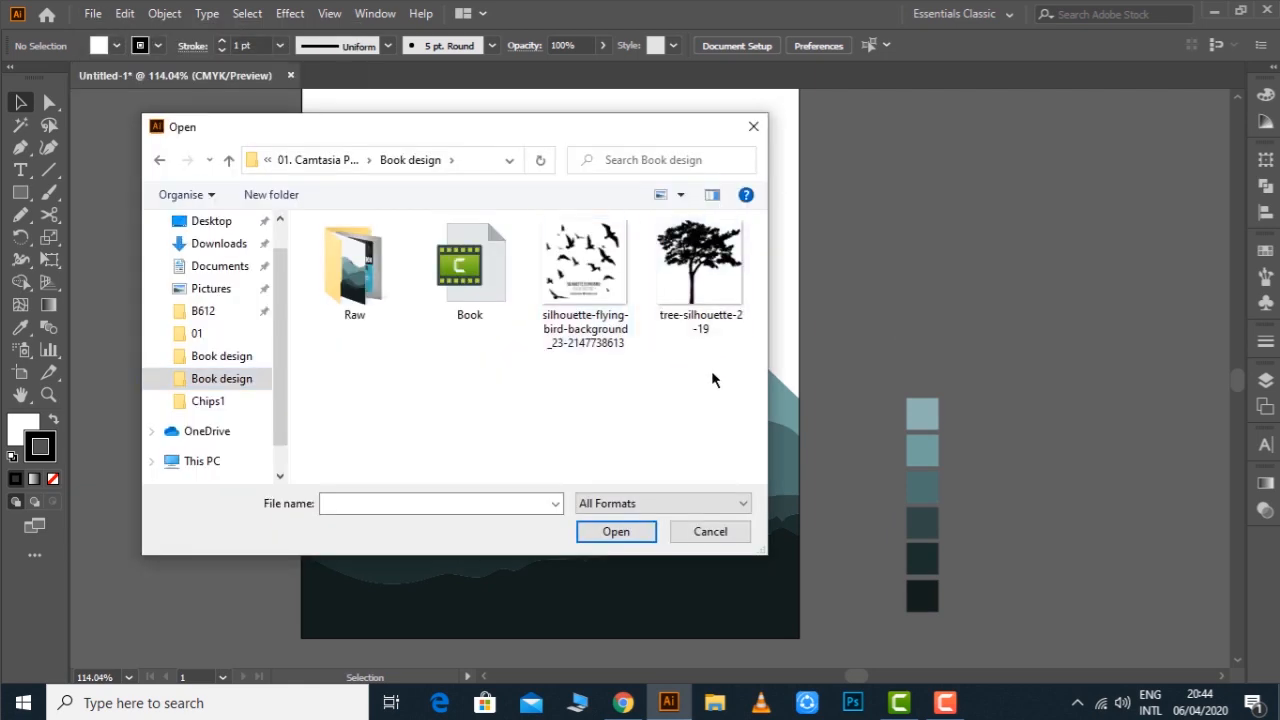
drag(711, 374, 654, 323)
drag(730, 388, 540, 218)
click(616, 531)
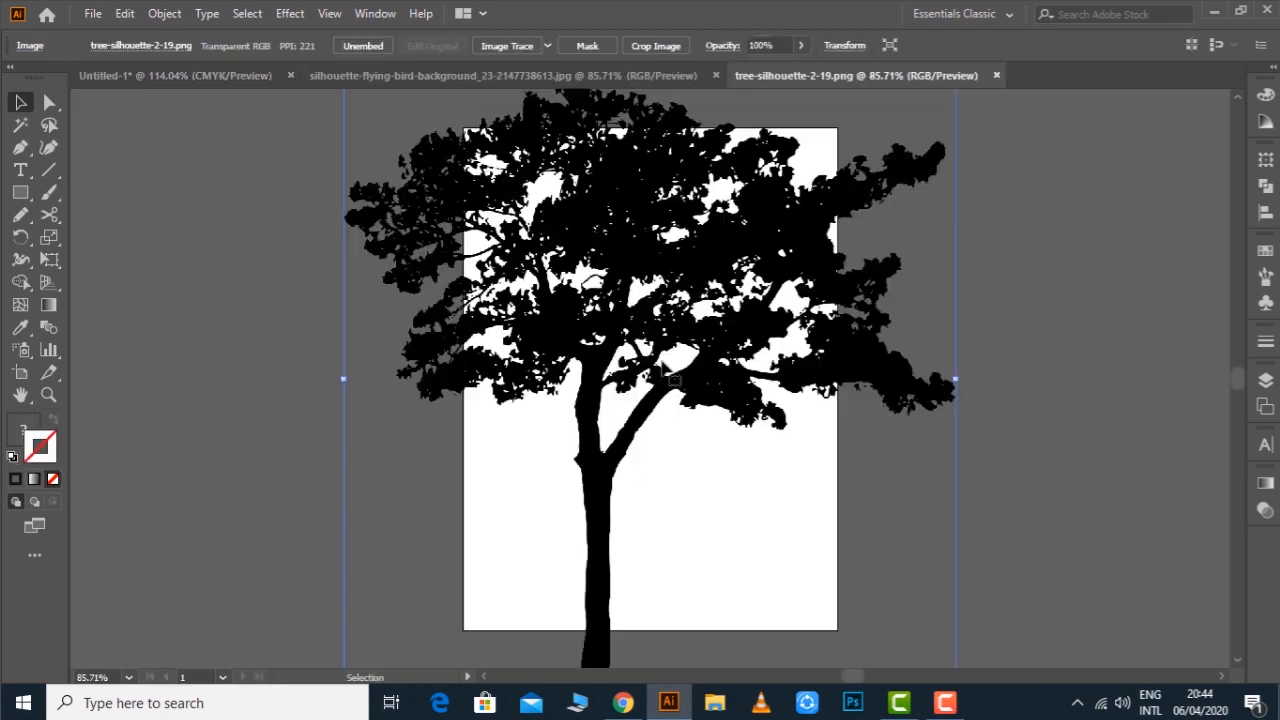
Move the tree silhouette image into the landscape document, scale it down and place it in the empty area beside the artboard
key(ctrl+x)
key(ctrl+Tab)
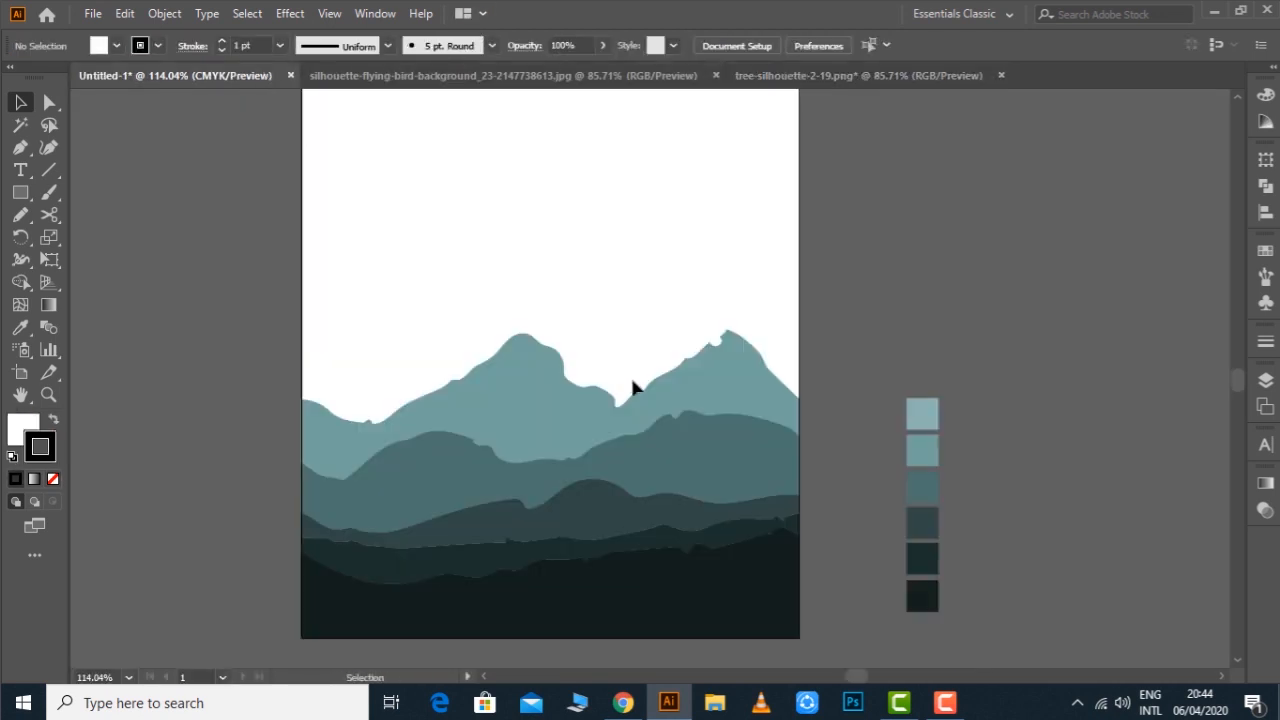
key(ctrl+v)
drag(1058, 377, 761, 381)
mouse_move(600, 380)
mouse_down()
mouse_move(352, 356)
mouse_move(340, 325)
mouse_move(304, 312)
mouse_up()
Trace the tree image with the Silhouettes preset, expand the result and ungroup it
click(553, 46)
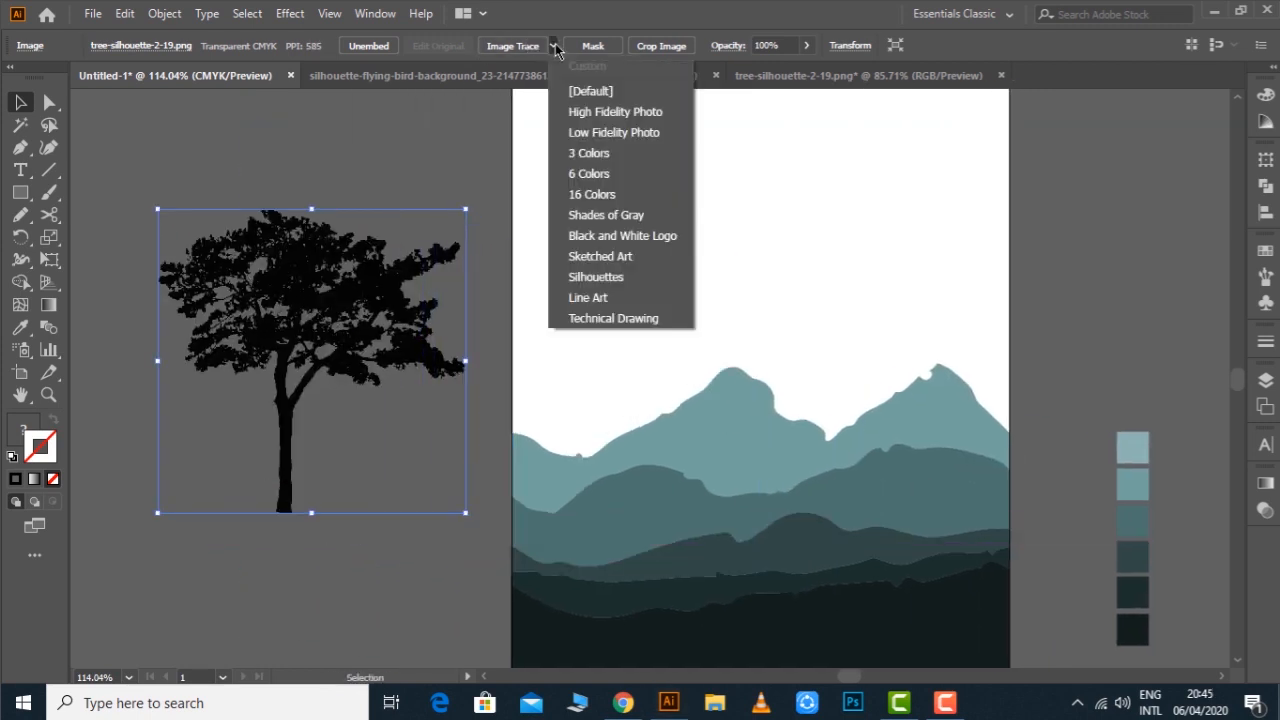
click(596, 277)
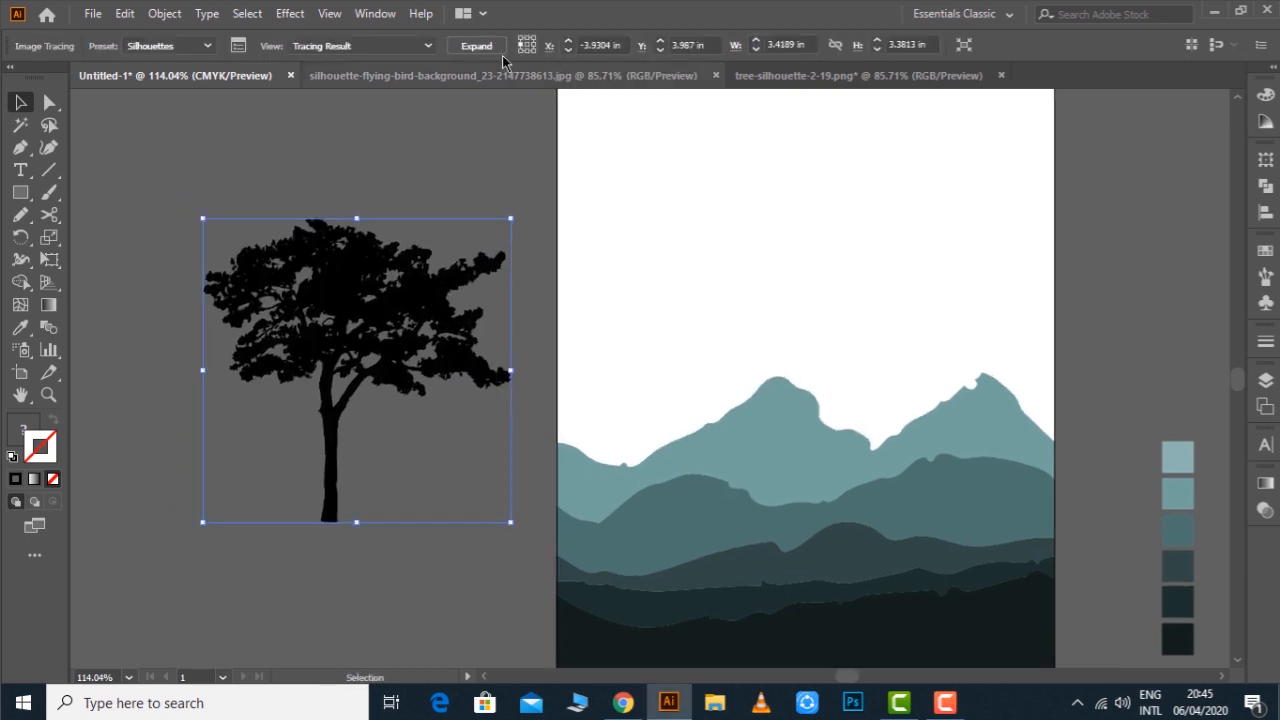
click(476, 46)
right_click(397, 157)
click(391, 194)
click(352, 277)
key(Delete)
drag(189, 175, 530, 510)
key(Delete)
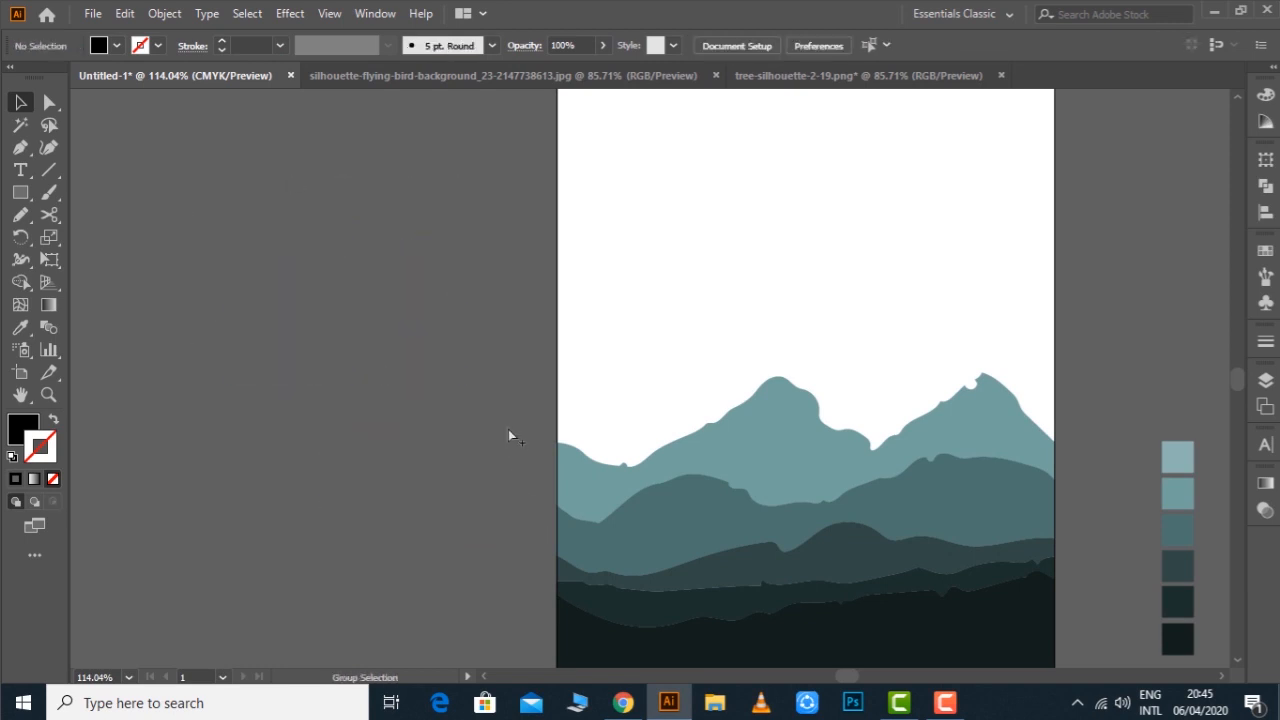
key(ctrl+z)
key(ctrl+z)
Place the tree over the left part of the landscape, scaled down slightly with its trunk standing on the foreground hill
drag(425, 311, 726, 423)
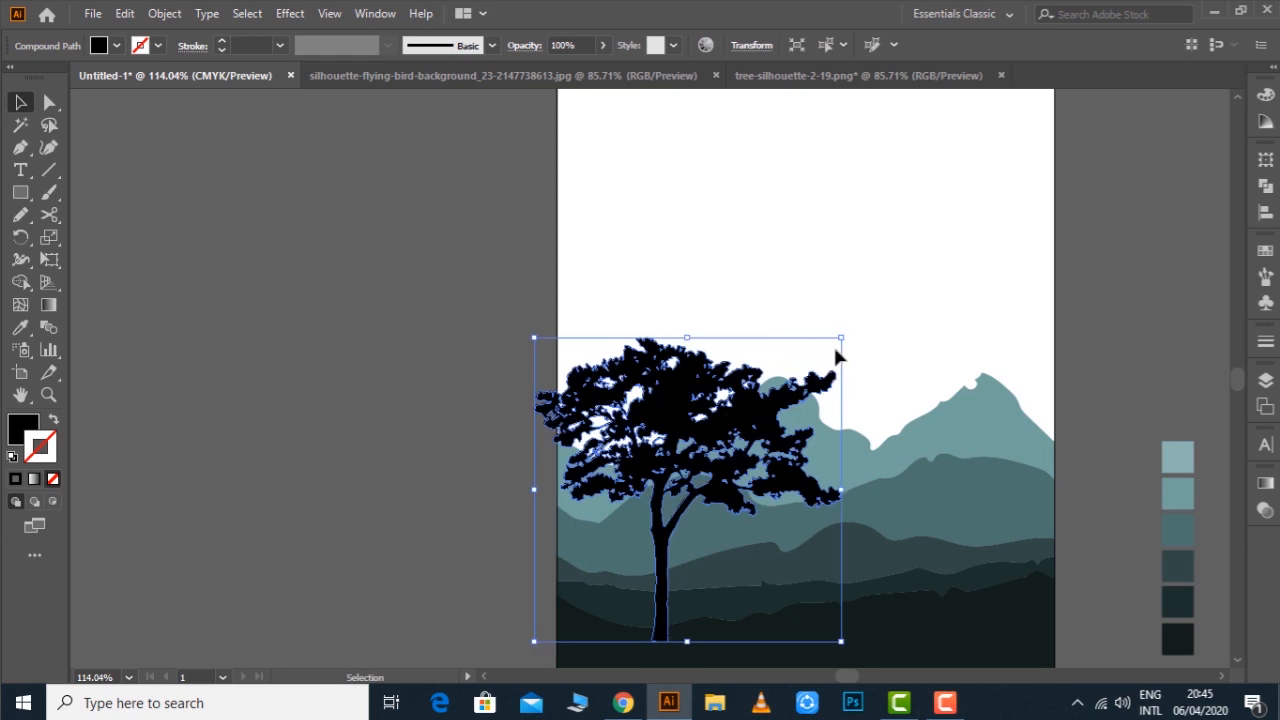
drag(842, 333, 474, 297)
drag(429, 392, 470, 393)
mouse_move(552, 326)
mouse_down()
mouse_move(535, 343)
mouse_move(555, 340)
mouse_up()
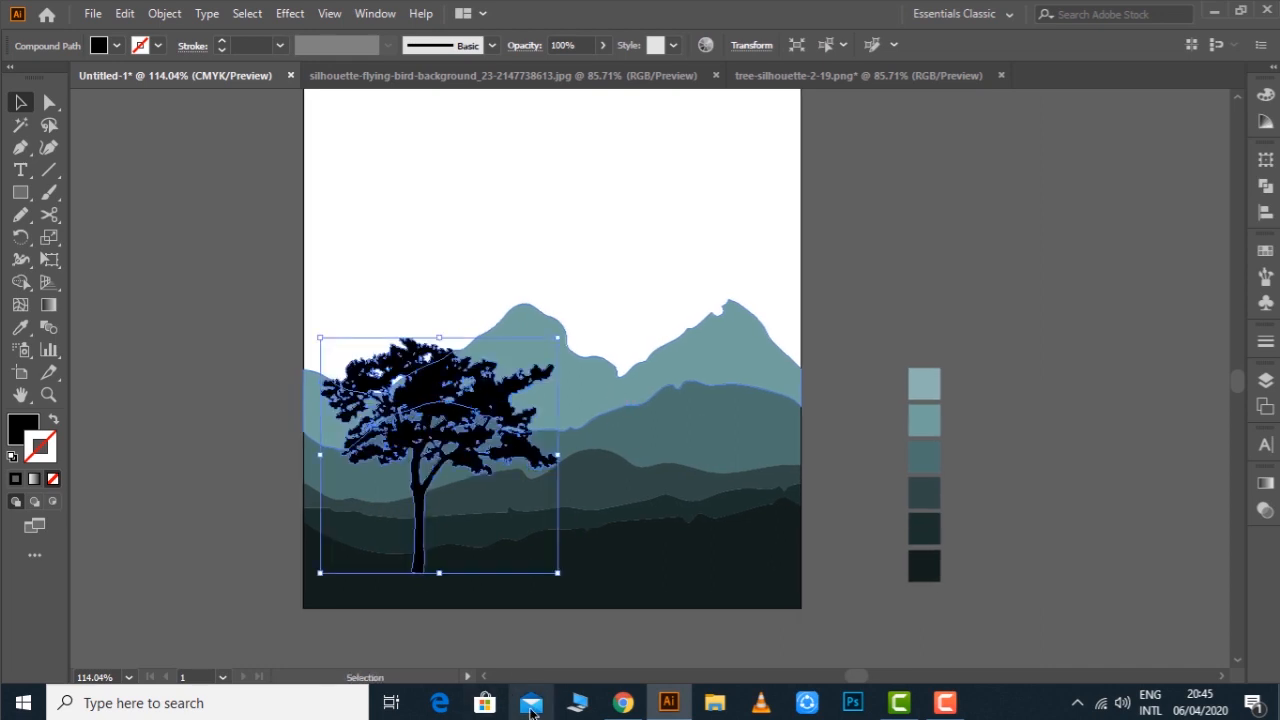
click(900, 340)
Trace the flying-bird image in its own document with the Silhouettes preset, expand it and ungroup the birds
drag(897, 337, 917, 246)
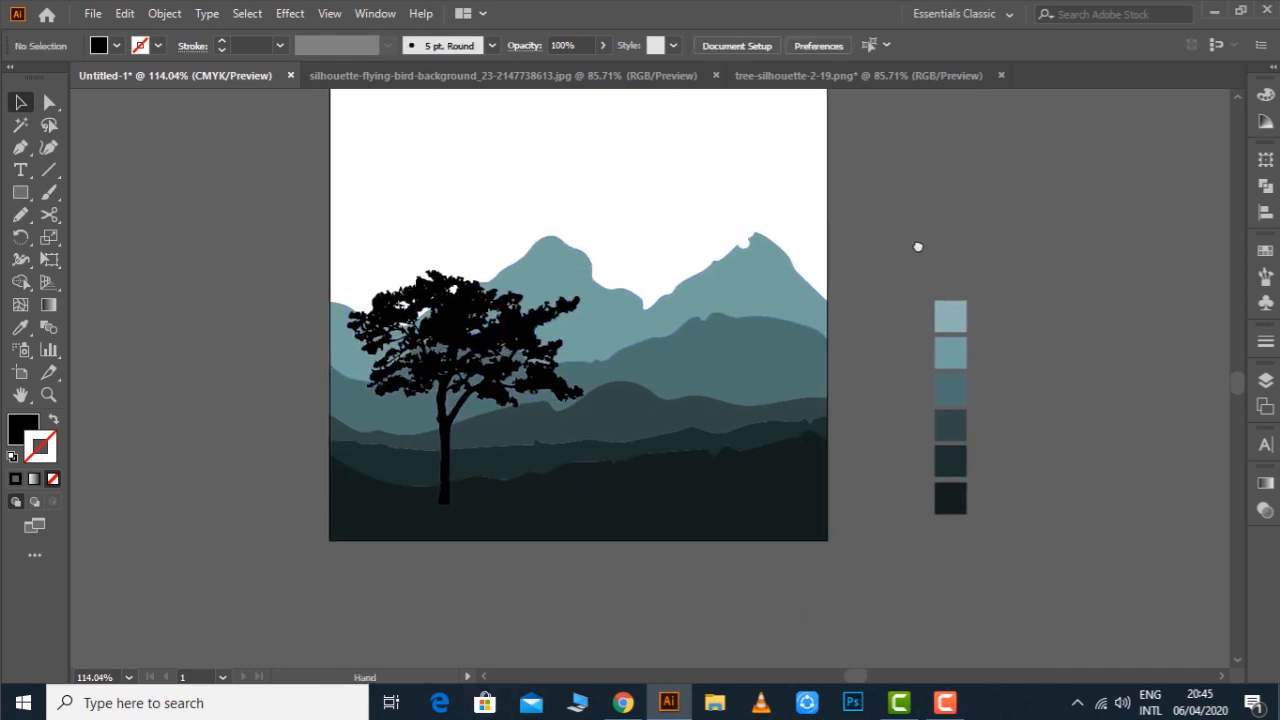
click(786, 76)
click(676, 76)
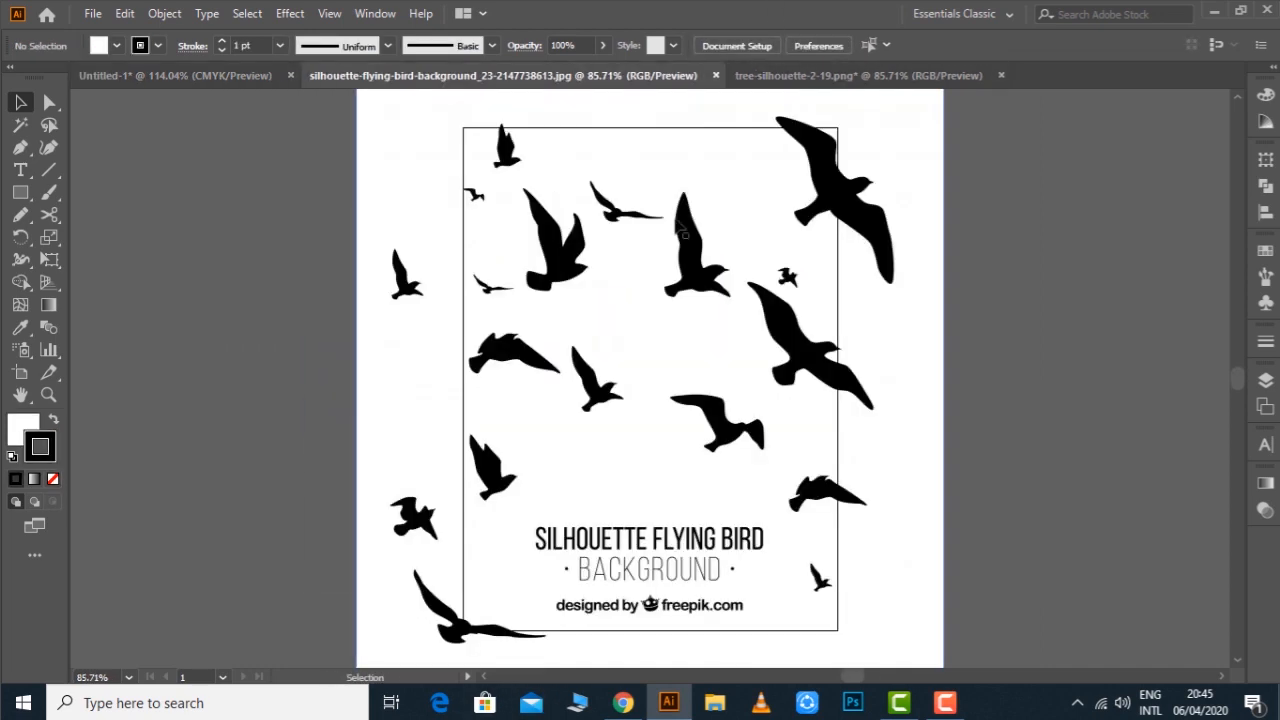
click(563, 135)
click(503, 46)
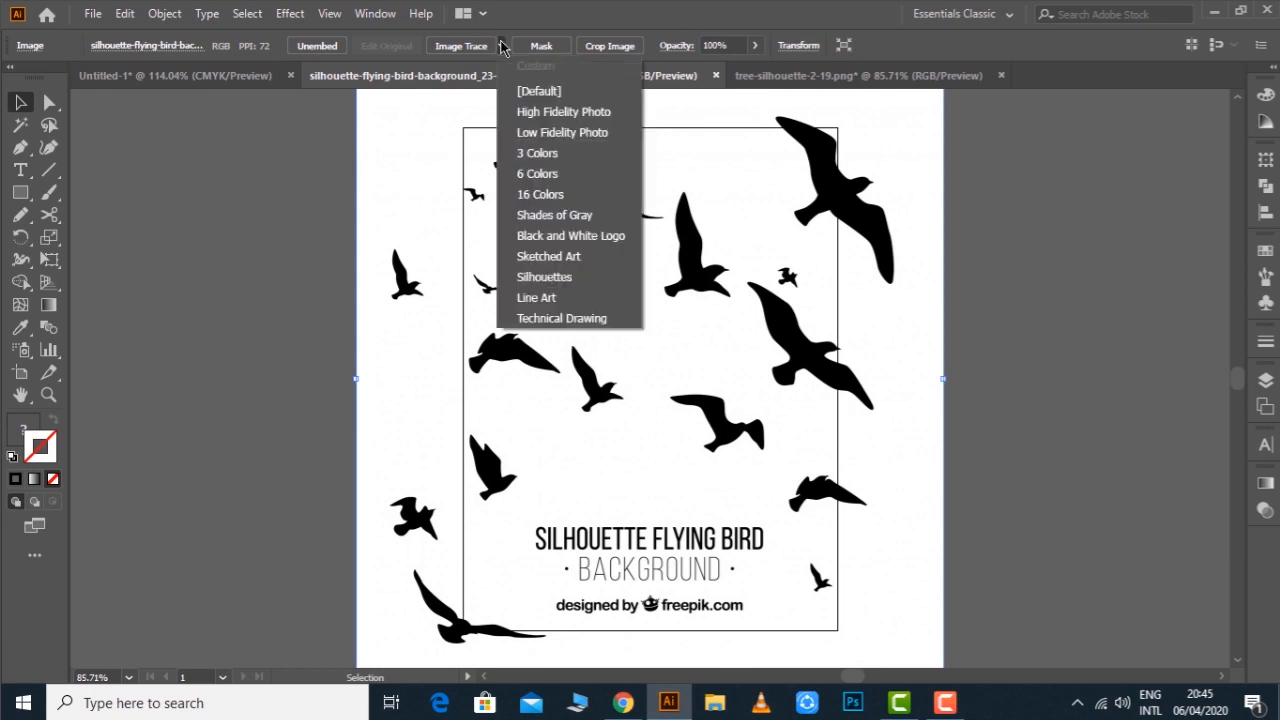
click(548, 276)
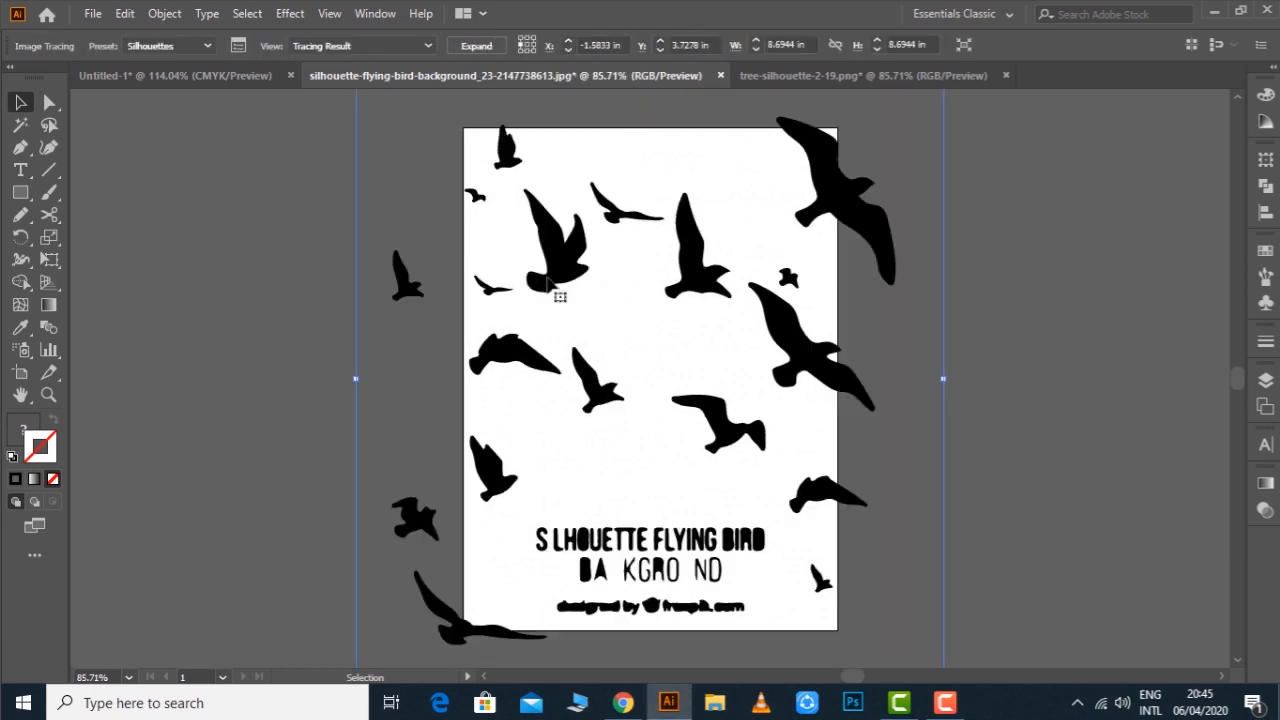
click(477, 46)
right_click(1027, 209)
click(1063, 365)
Move two of the smaller birds off the bird sheet and set them next to each other in the empty area
click(1011, 383)
drag(1009, 356, 1043, 295)
drag(595, 333, 363, 387)
drag(449, 400, 606, 354)
click(606, 354)
drag(700, 186, 483, 323)
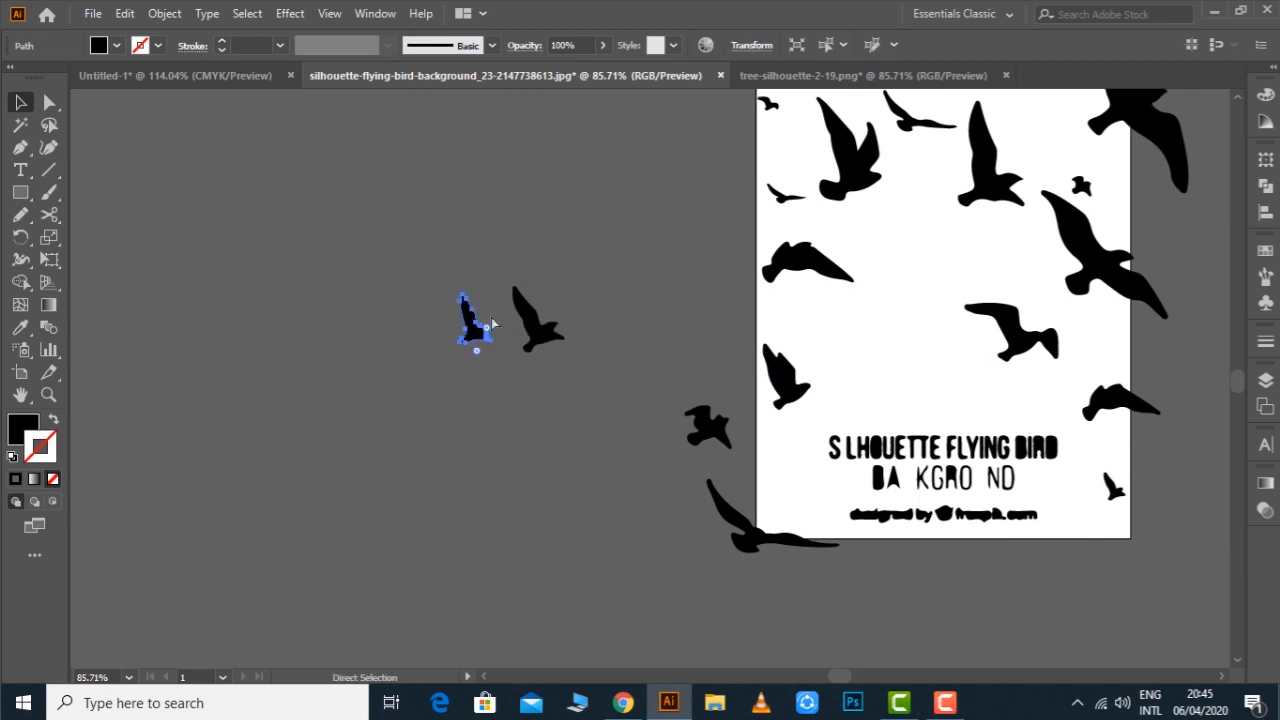
Reflect the smaller of the two separated birds across the vertical axis and place it above the other one
drag(20, 237, 58, 250)
double_click(21, 237)
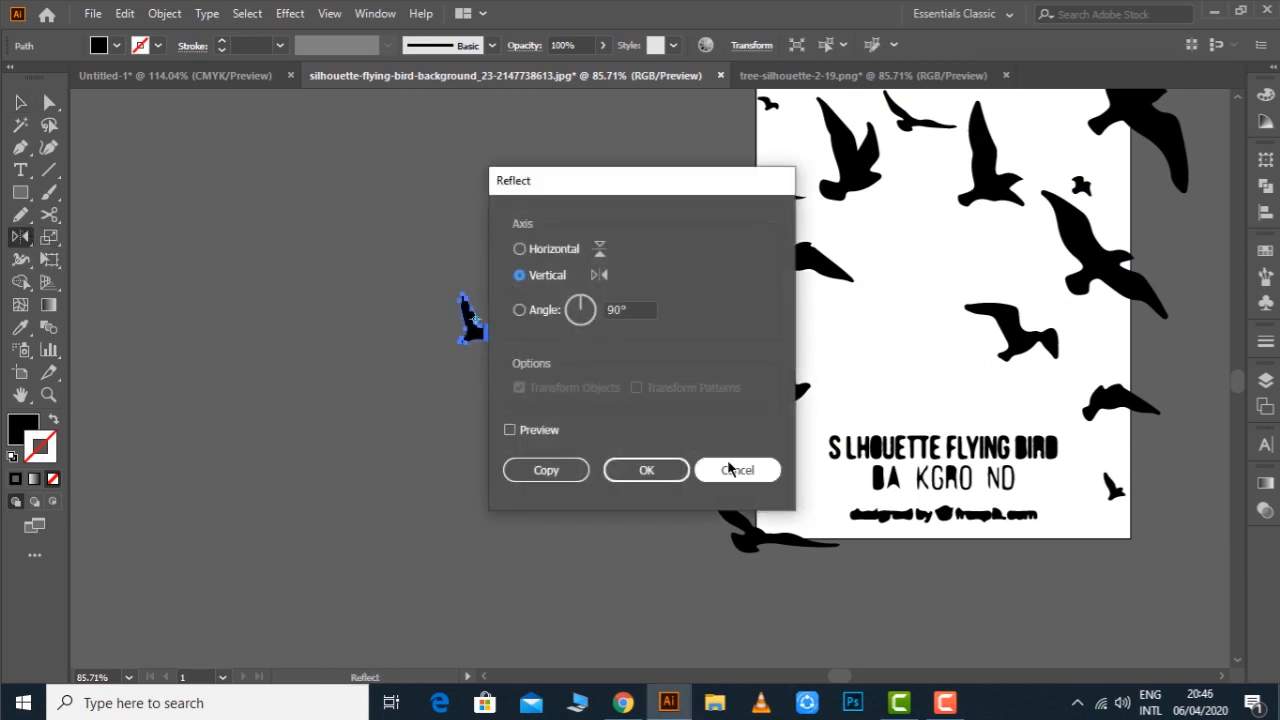
click(646, 465)
key(v)
drag(478, 322, 493, 222)
click(569, 278)
Bring the upright-winged bird from the sheet into the separate group and scale it down to match
drag(998, 177, 550, 249)
key(c)
key(v)
drag(581, 169, 558, 205)
click(598, 310)
Add the large spread-winged bird to the separate group, scaled down to about half size, and adjust the spacing between the birds
key(space)
drag(598, 322, 552, 372)
drag(1012, 343, 525, 455)
click(474, 408)
drag(450, 410, 450, 392)
click(538, 471)
drag(559, 488, 547, 412)
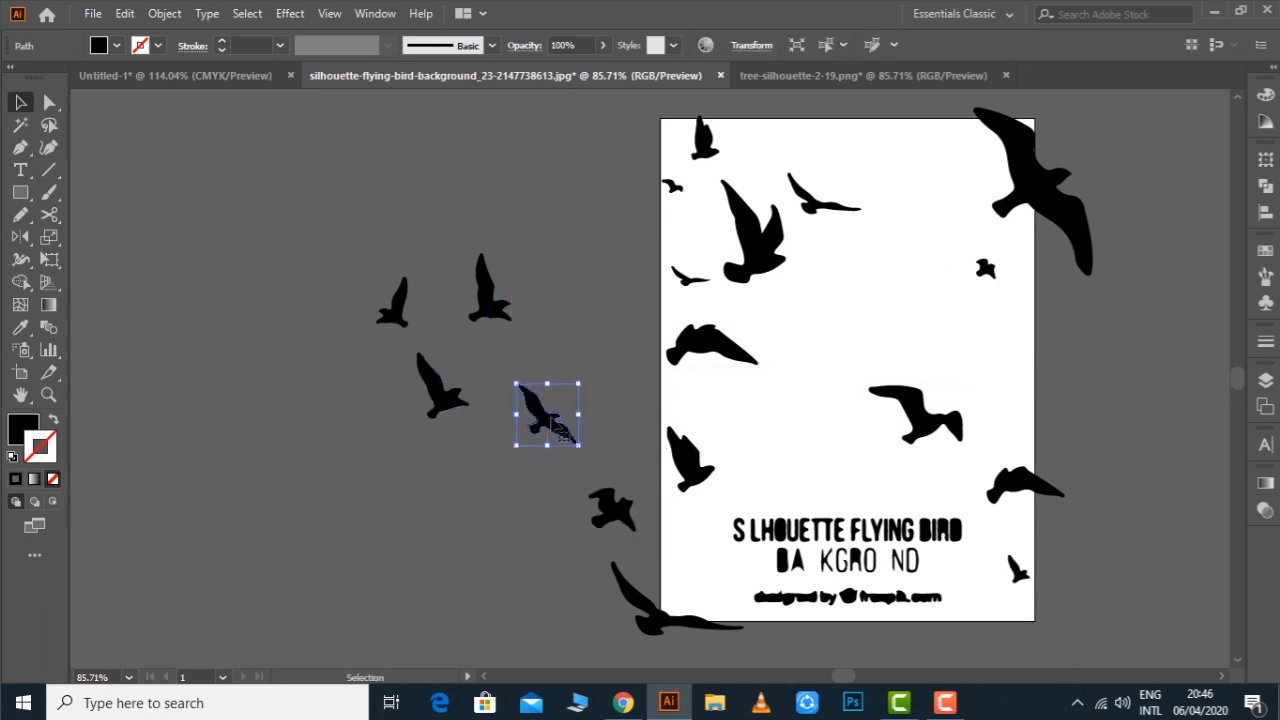
Reflect the spread-winged bird across the vertical axis and shift it slightly upward
key(o)
key(Return)
key(Return)
key(v)
click(586, 417)
drag(564, 410, 559, 386)
Add the tiny bird from the sheet above the separate group and shrink the upright-winged bird slightly
click(588, 443)
drag(588, 443, 583, 483)
drag(687, 250, 586, 279)
click(505, 365)
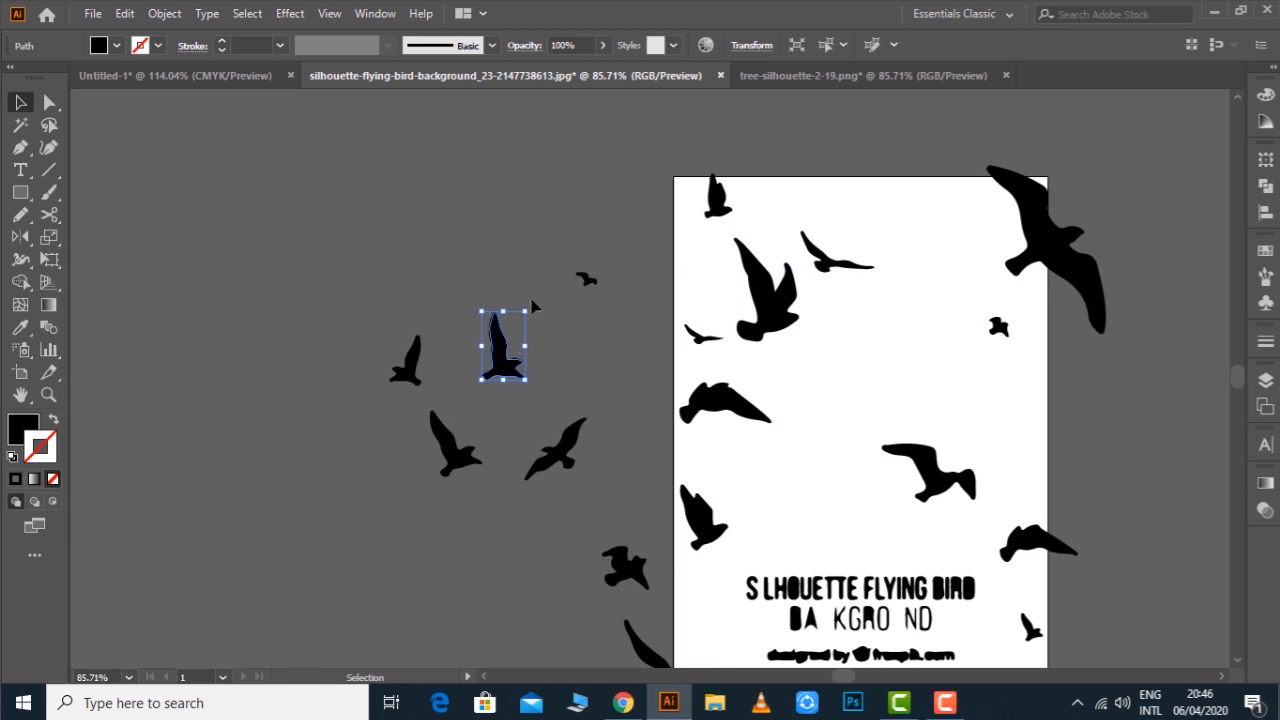
click(527, 311)
click(506, 350)
drag(525, 311, 519, 321)
Reposition the reflected spread-winged bird and the tiny bird to tighten the flock
drag(553, 447, 568, 412)
drag(586, 280, 575, 290)
click(599, 332)
key(space)
drag(599, 333, 593, 321)
Cut the five separated birds from the bird sheet and paste them into the landscape document
drag(386, 257, 595, 484)
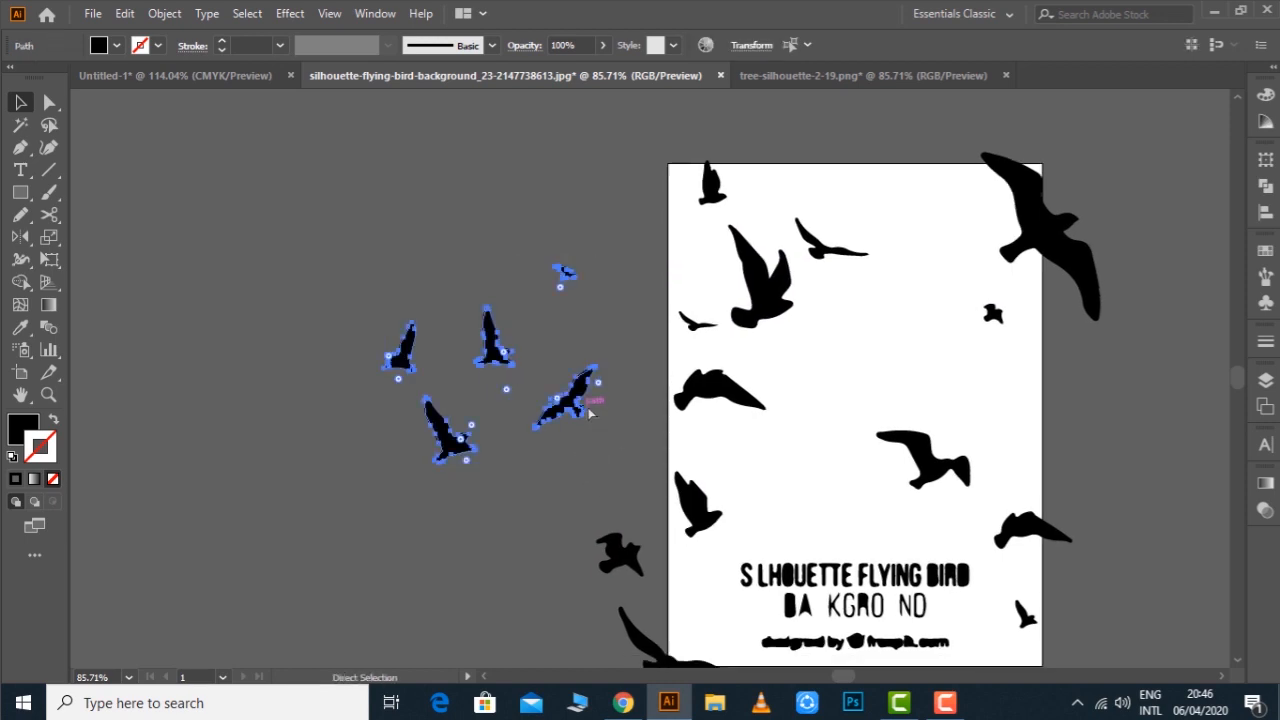
key(ctrl+x)
click(236, 78)
key(space)
drag(472, 370, 529, 413)
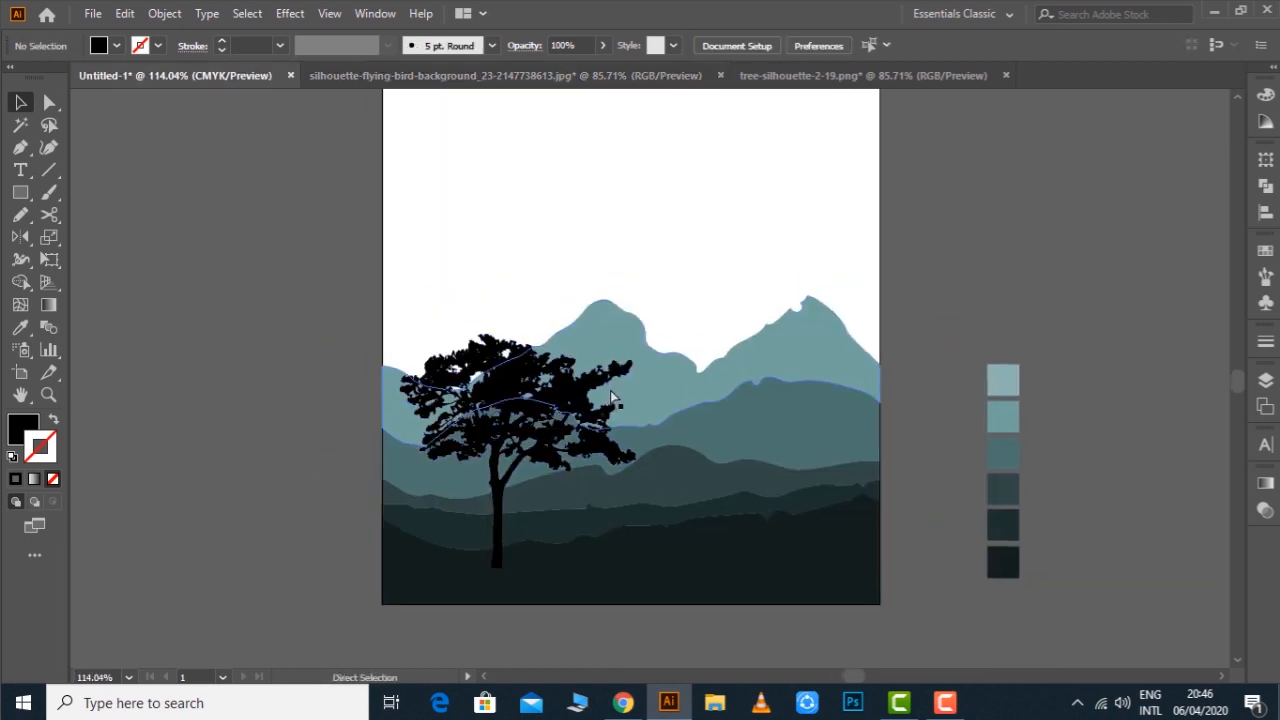
key(ctrl+v)
Scale the pasted flock down to about half size and place it above the tree in front of the mountain peak
drag(791, 247, 663, 367)
drag(653, 456, 700, 310)
click(1020, 280)
key(space)
drag(1020, 280, 1093, 297)
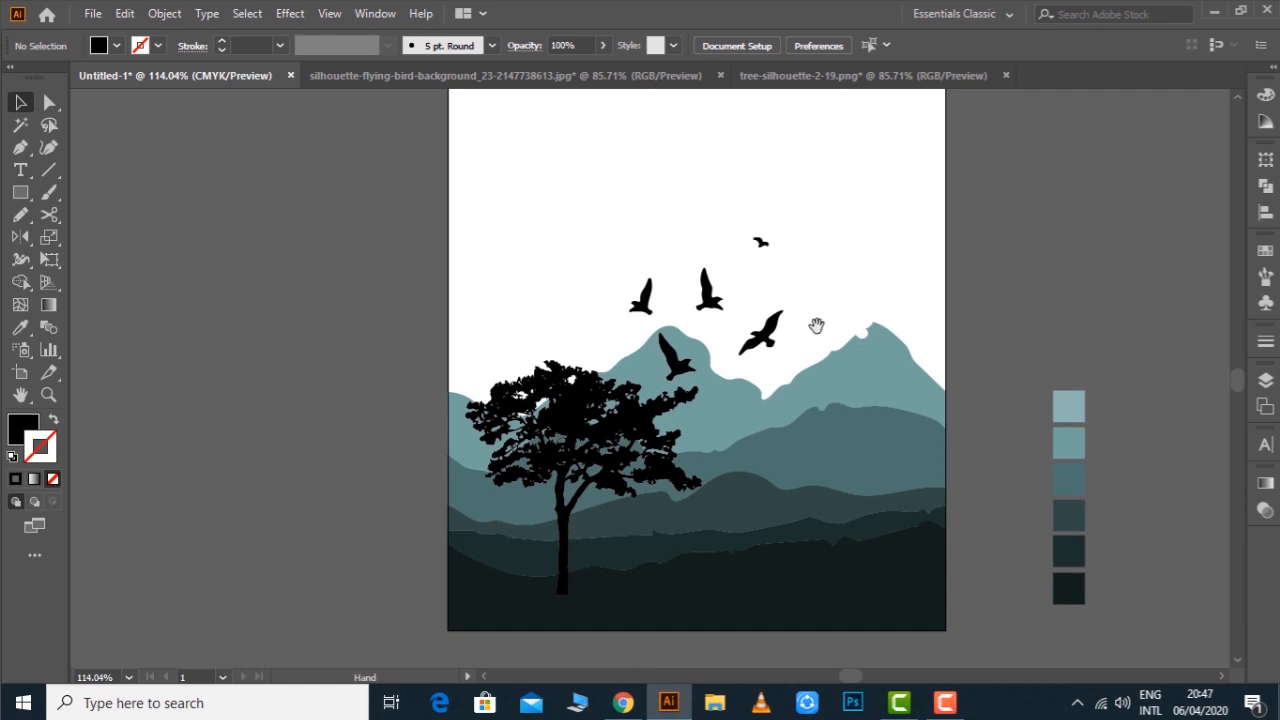
drag(785, 292, 794, 277)
Recolour the tree with the dark teal of the foreground hill using the Eyedropper
click(620, 435)
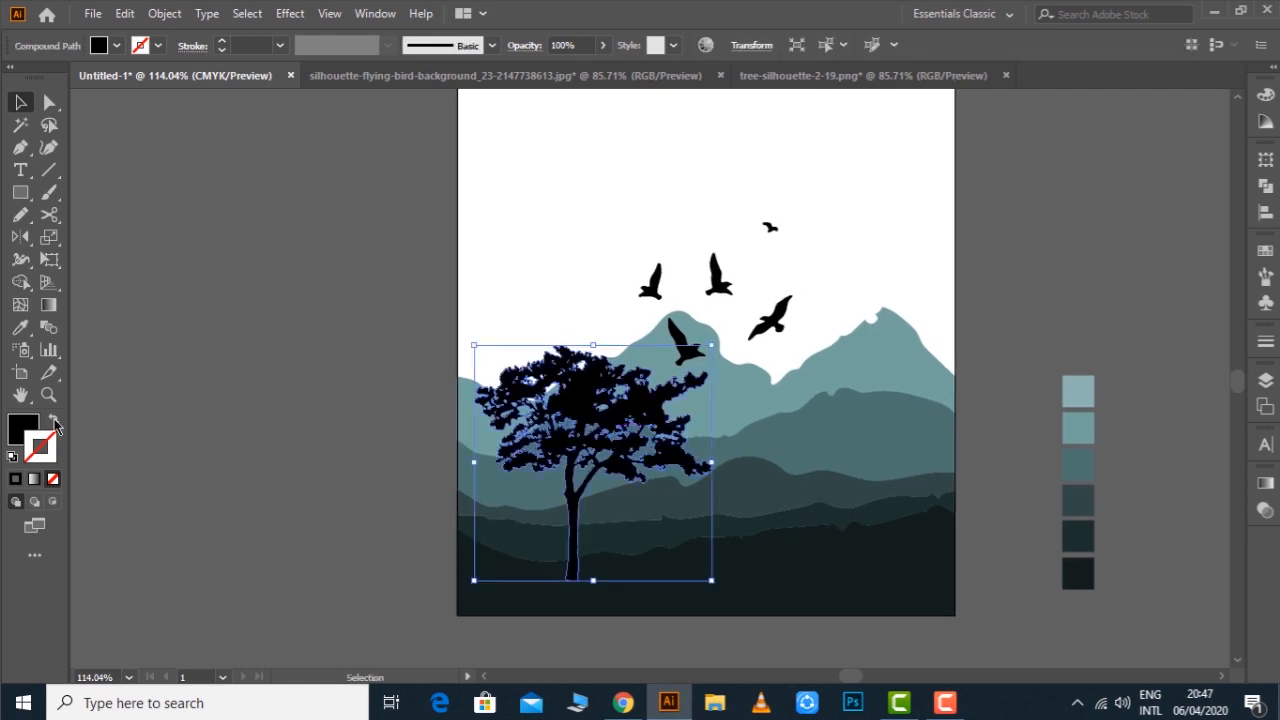
click(22, 330)
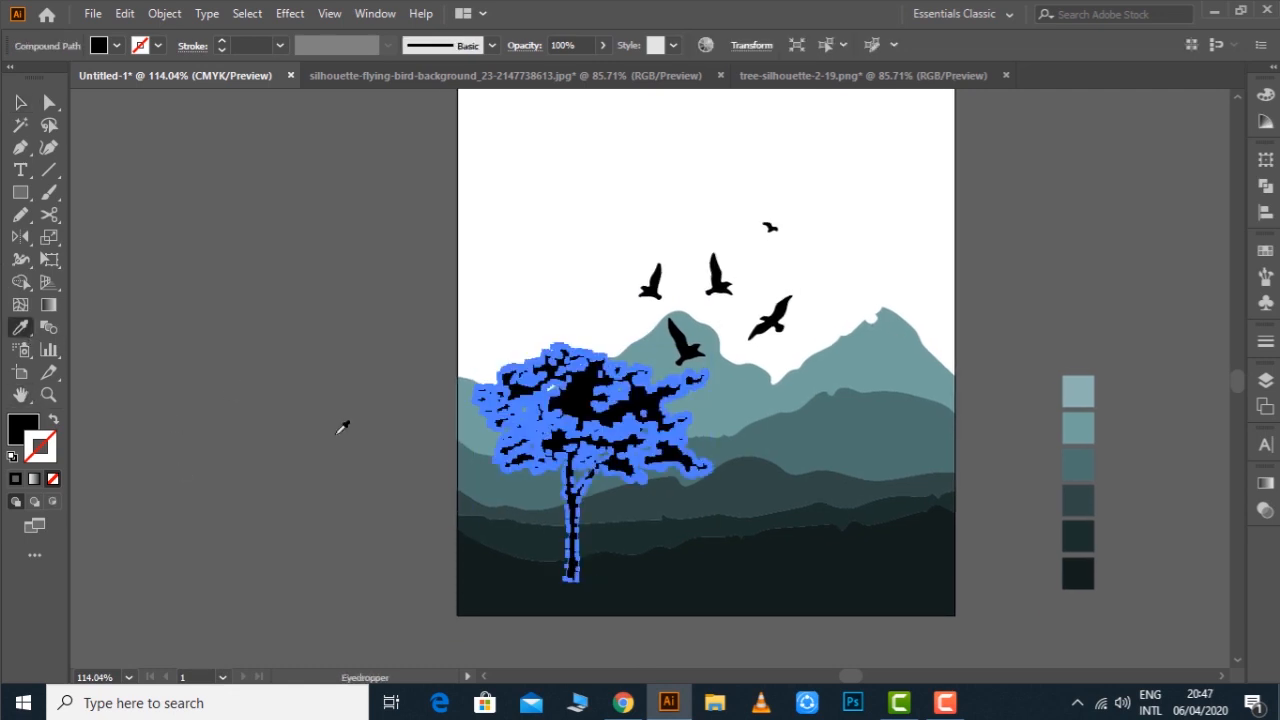
click(711, 565)
key(v)
click(372, 300)
key(space)
drag(362, 303, 191, 306)
Recolour all five birds with the same dark teal as the tree using the Eyedropper
click(490, 357)
drag(490, 357, 452, 371)
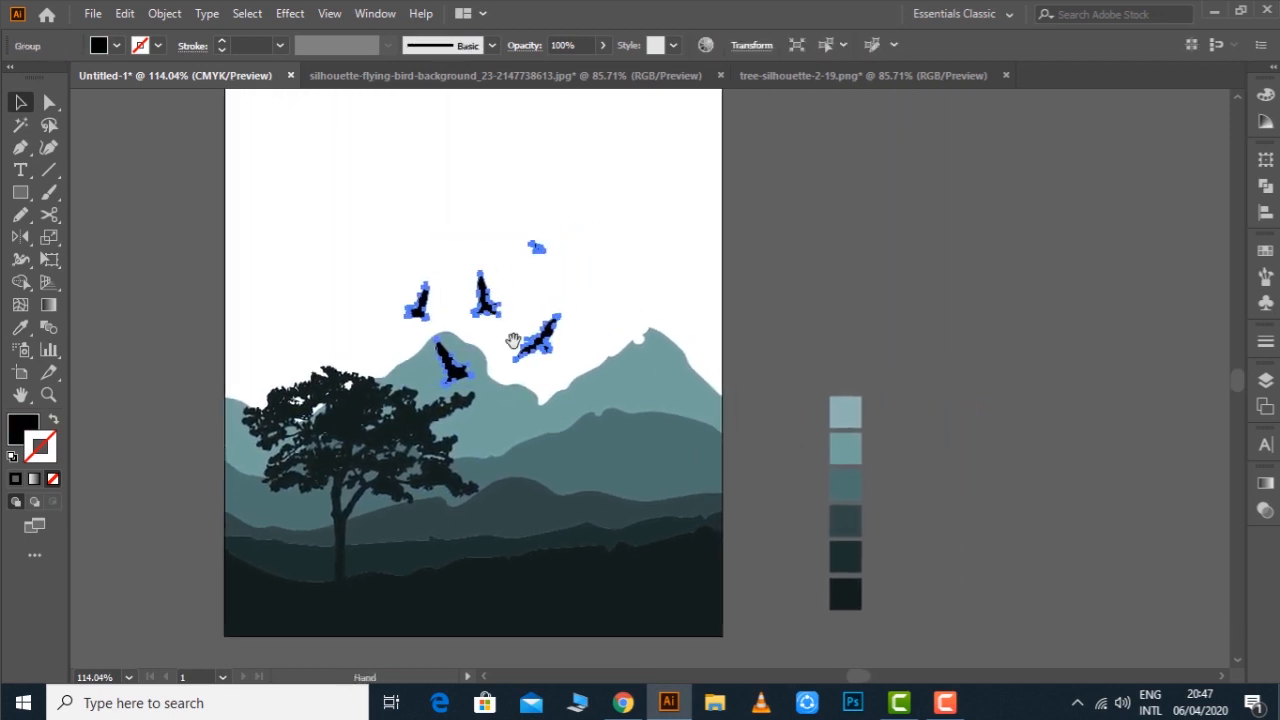
key(i)
key(a)
click(808, 228)
Examine the whole illustration with the recoloured tree and birds
key(space)
drag(808, 228, 900, 279)
key(ctrl+minus)
key(ctrl+minus)
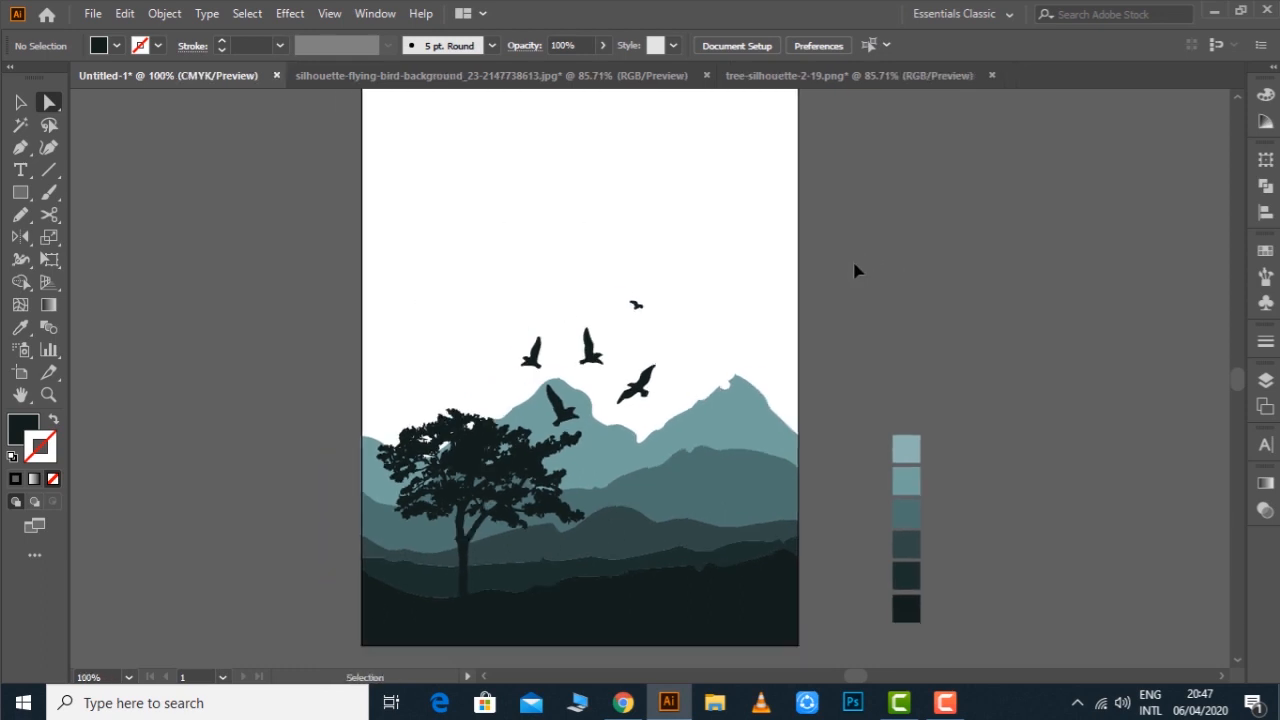
key(v)
key(z)
drag(392, 191, 823, 589)
key(space)
drag(786, 420, 733, 432)
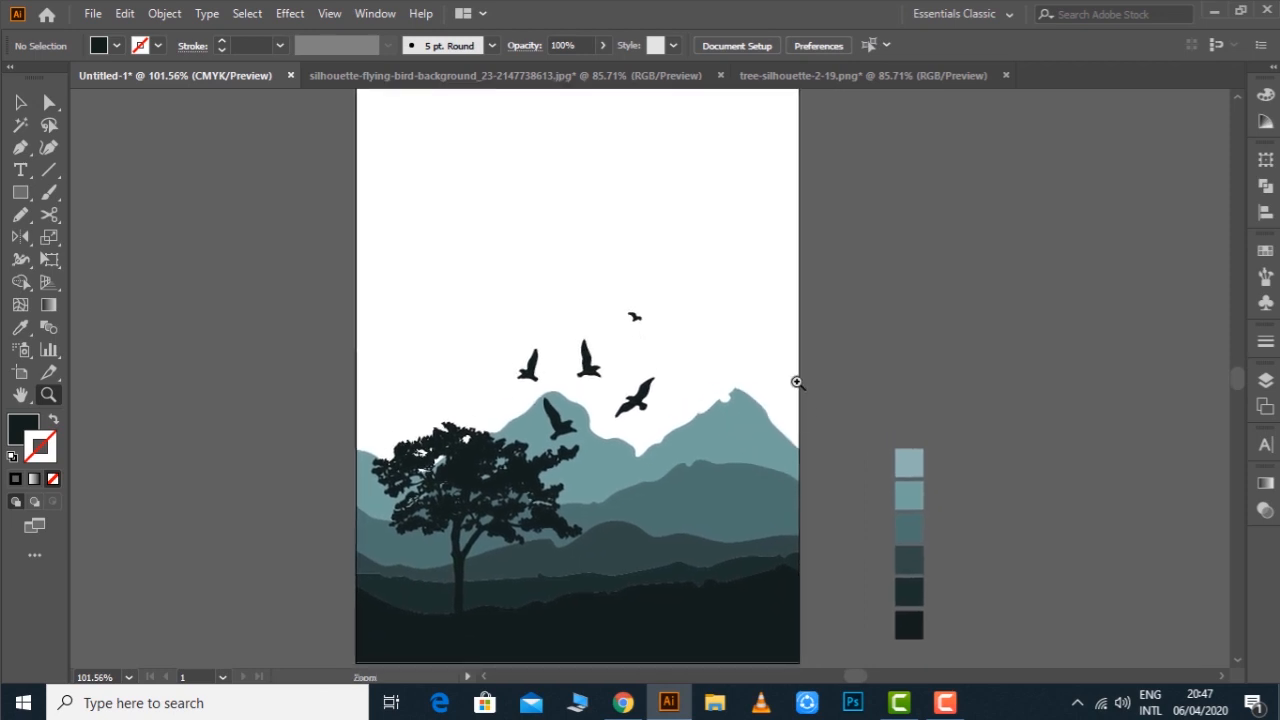
scroll(695, 303, up, 2)
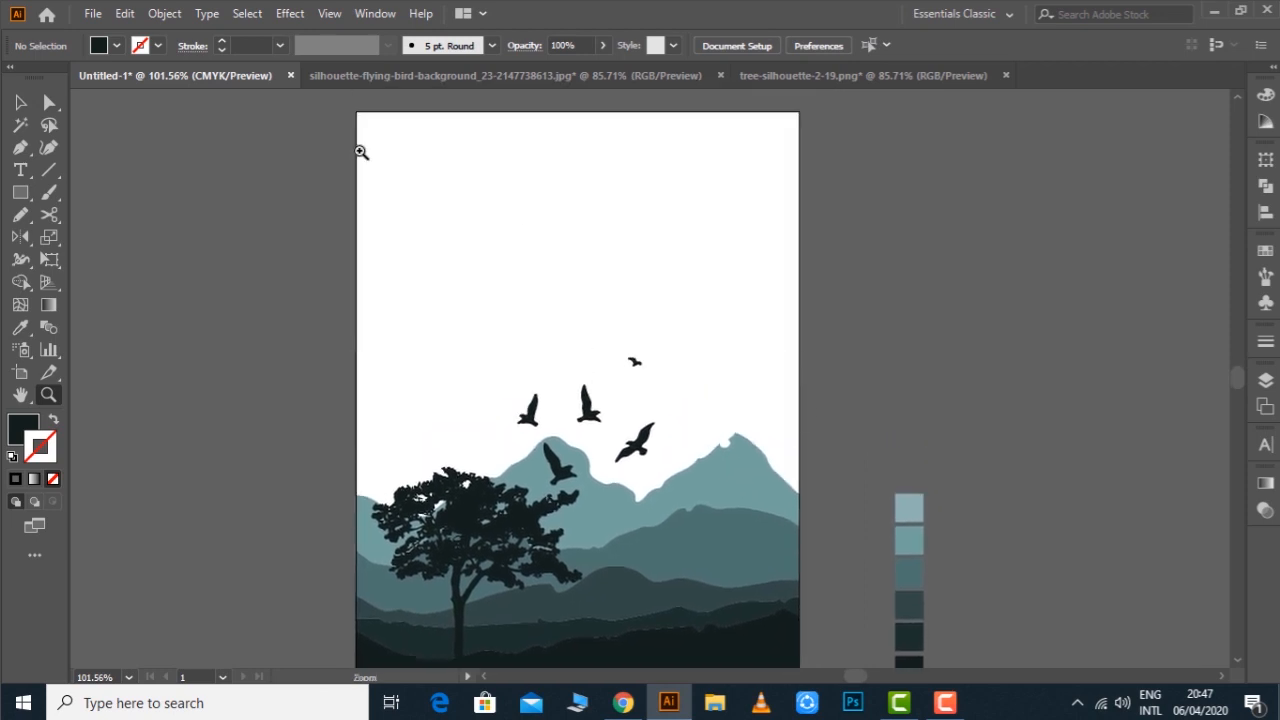
Draw a dark teal rectangle across the full width of the artboard along its upper edge
click(21, 102)
click(20, 193)
drag(356, 113, 816, 250)
key(v)
click(842, 222)
Add the text "Natural" beside the artboard and enlarge it to 44.71 pt
key(t)
click(809, 230)
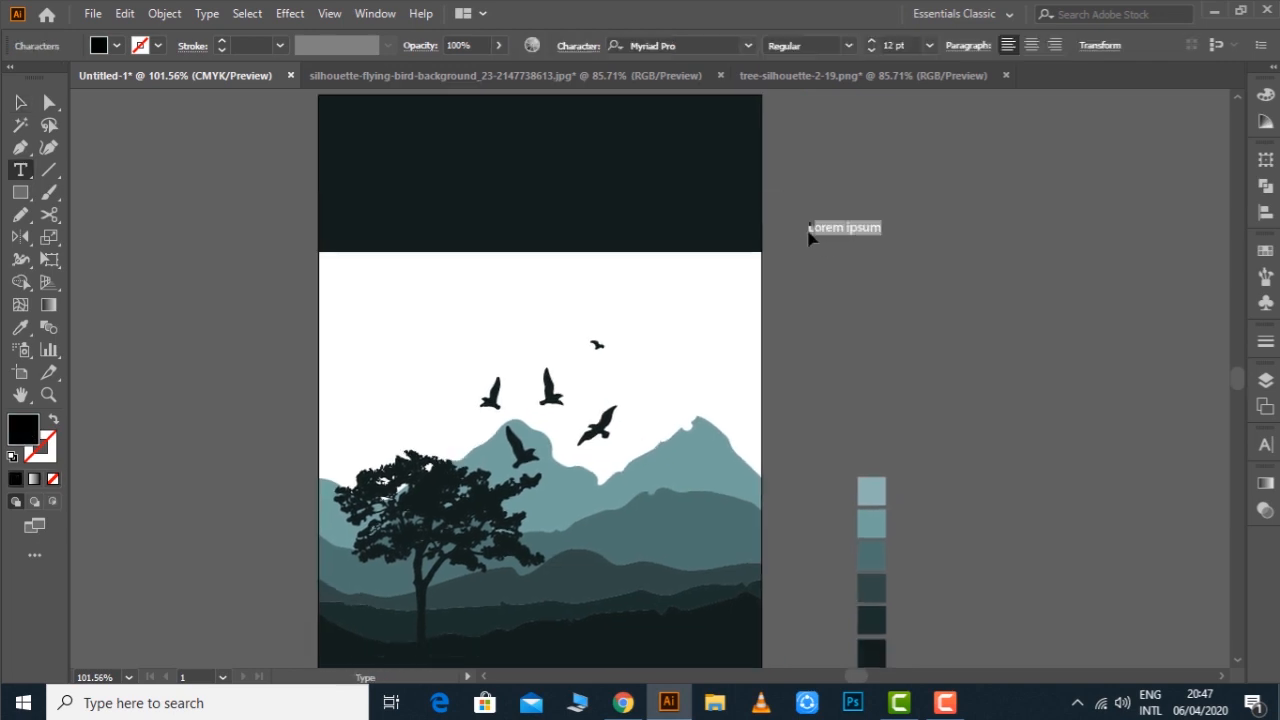
text(Na)
ctrl+click(984, 212)
key(v)
click(840, 228)
drag(849, 235, 964, 319)
Duplicate the "Natural" text directly below itself and change the copy to "Diary"
drag(934, 246, 930, 314)
key(t)
double_click(904, 303)
text(Diary)
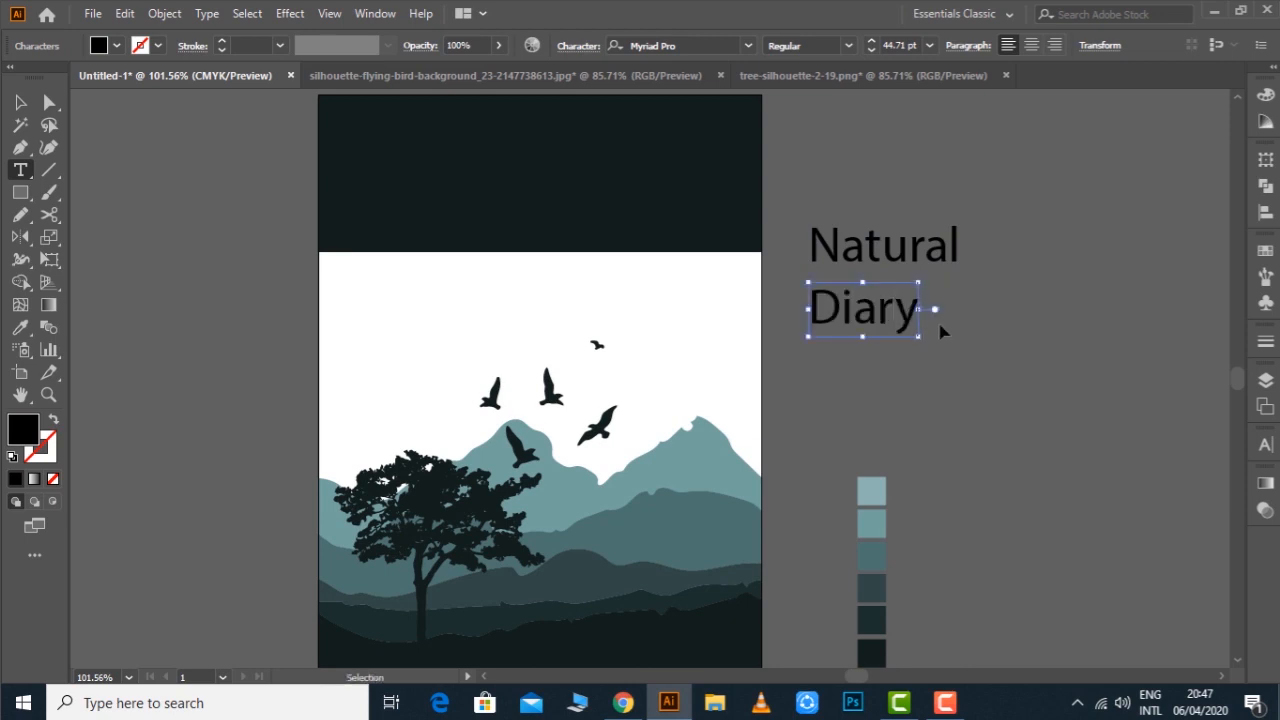
ctrl+click(941, 332)
Set the font of the "Diary" text to HeaveneticaCond9 BlkSH
key(a)
click(904, 321)
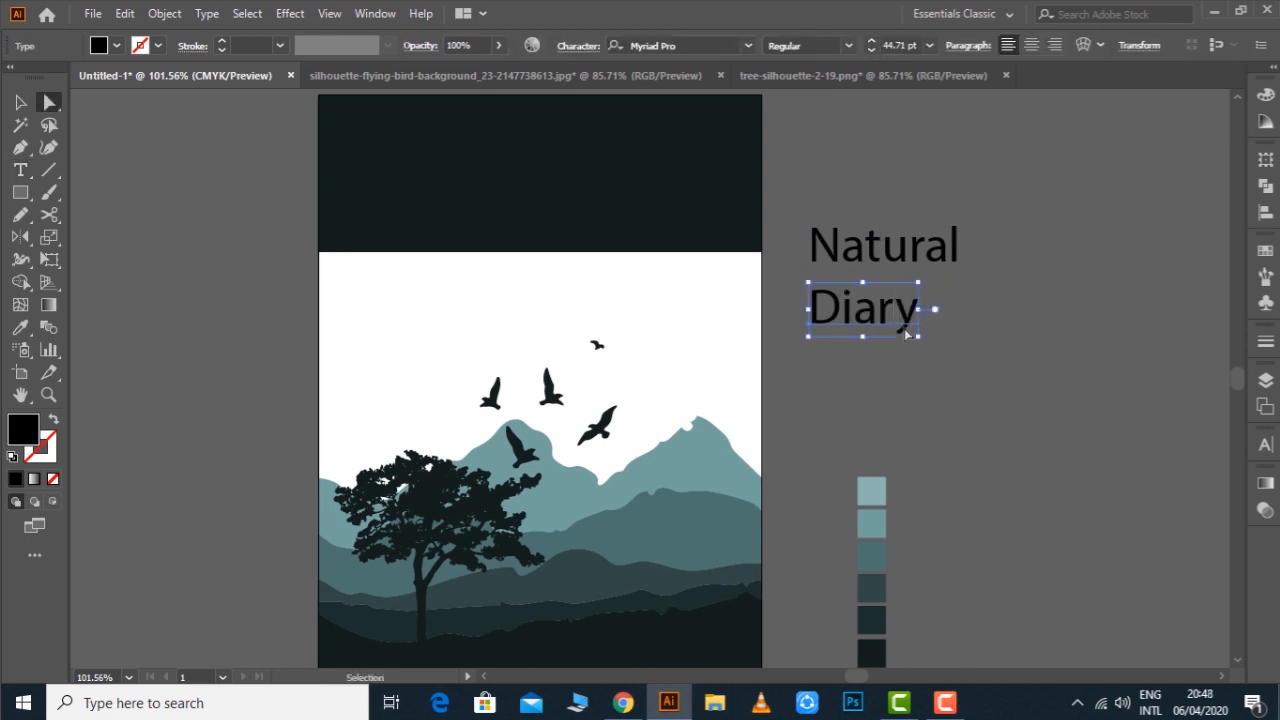
key(ctrl+t)
click(1116, 460)
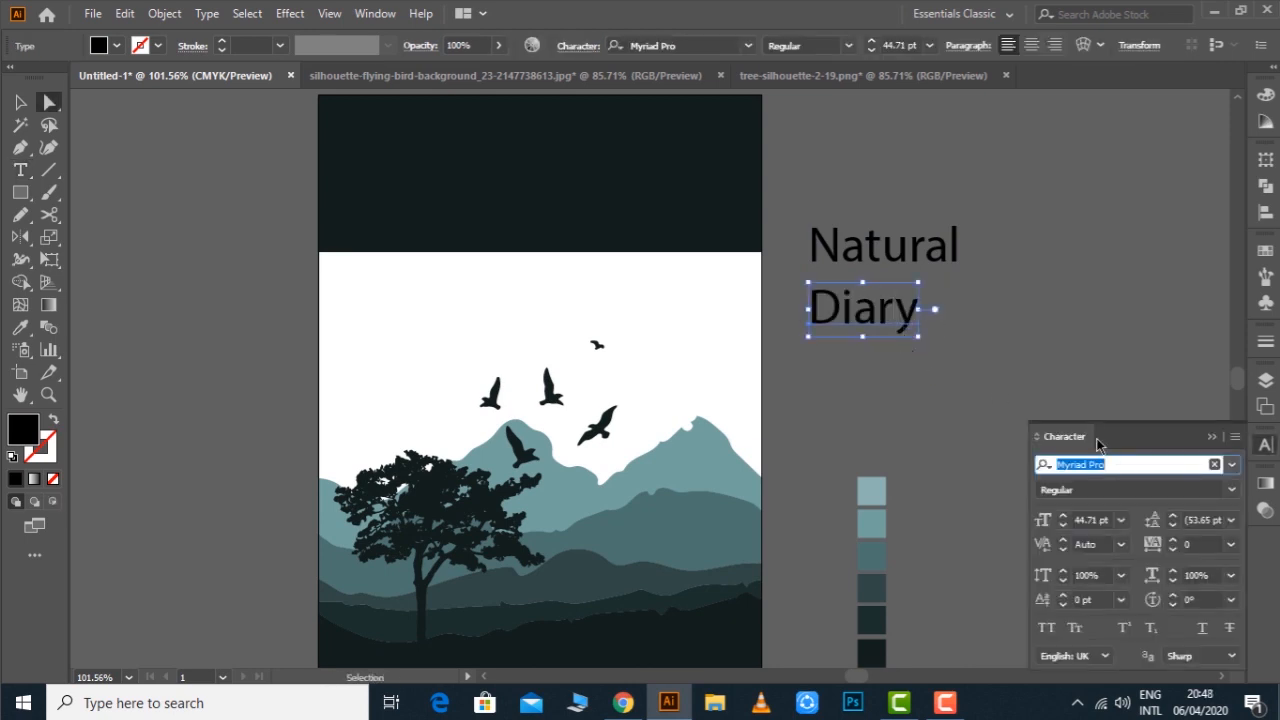
text(he)
scroll(1070, 630, down, 6)
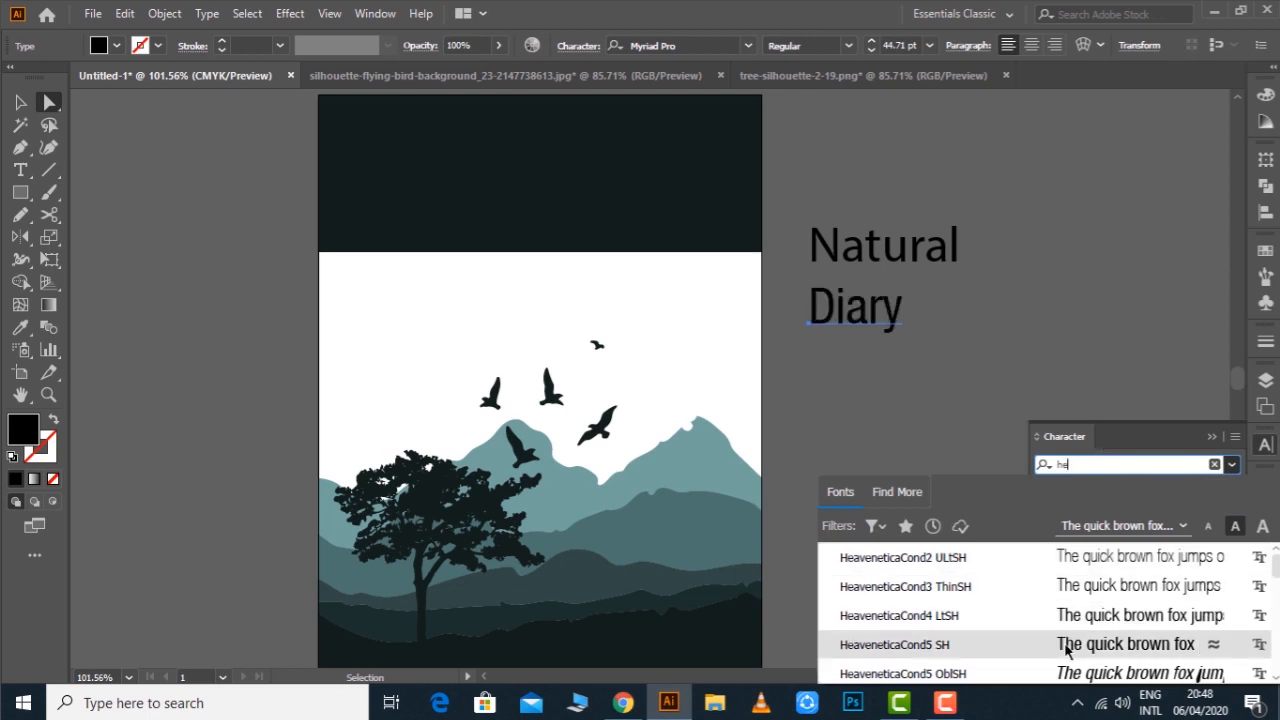
scroll(1072, 640, up, 6)
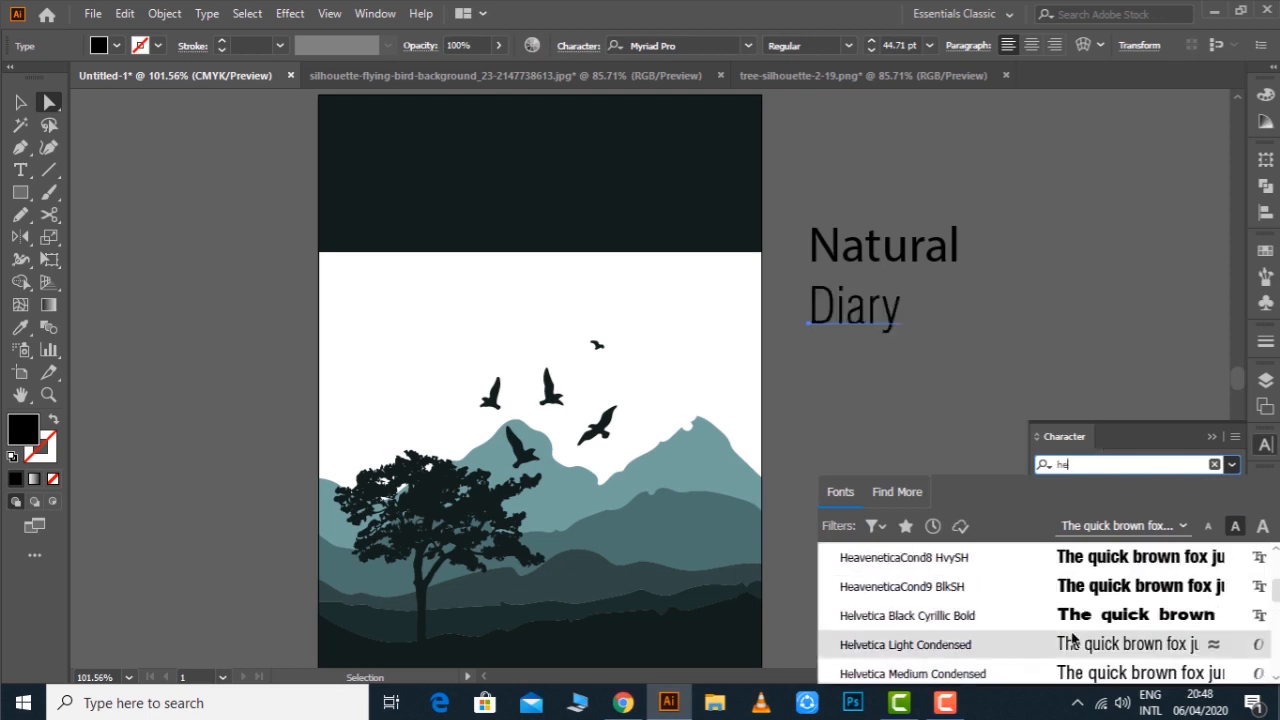
click(1070, 586)
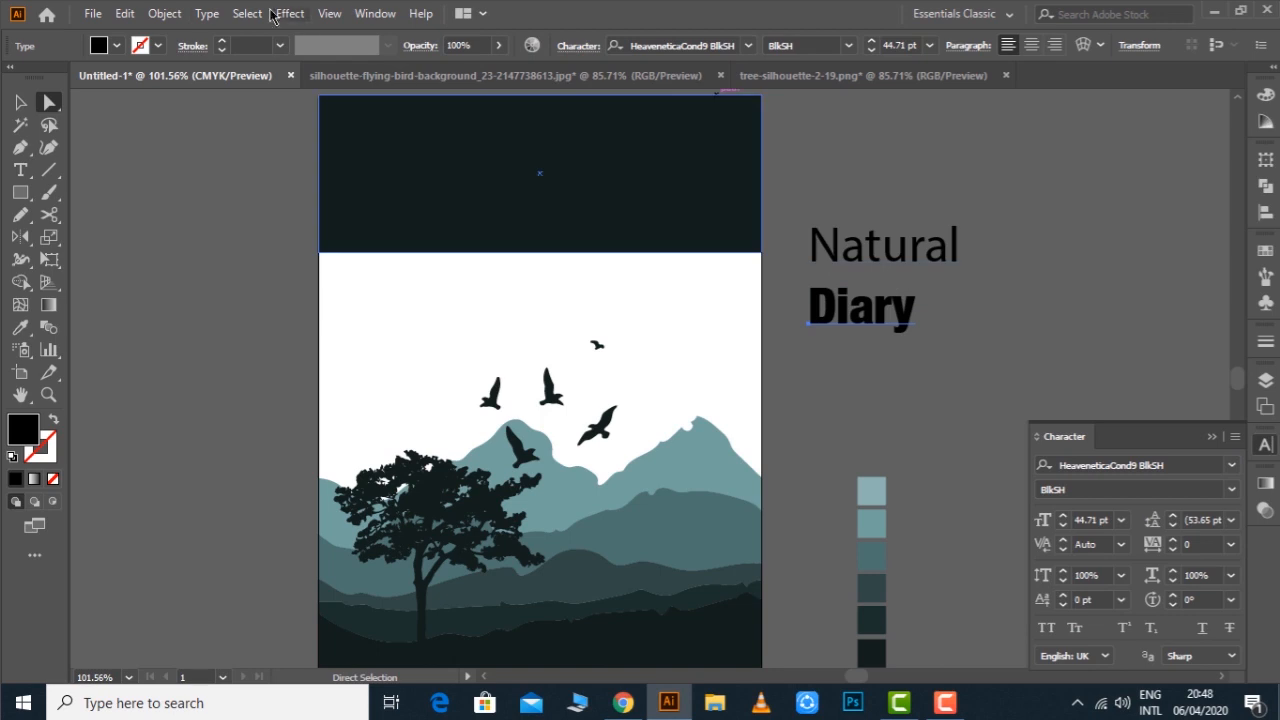
Convert the "Diary" text to uppercase, enlarge it to 98.77 pt and place it over the header band's lower edge
click(207, 13)
mouse_move(411, 303)
click(530, 302)
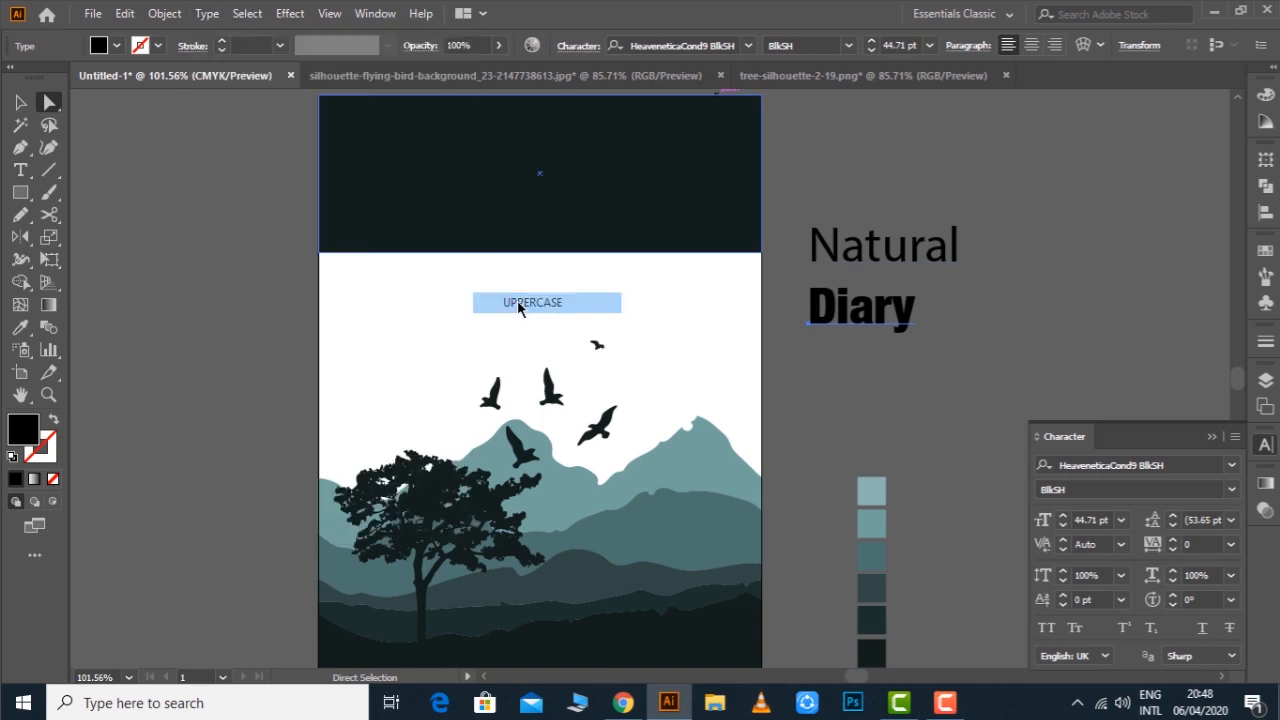
drag(922, 310, 725, 202)
key(v)
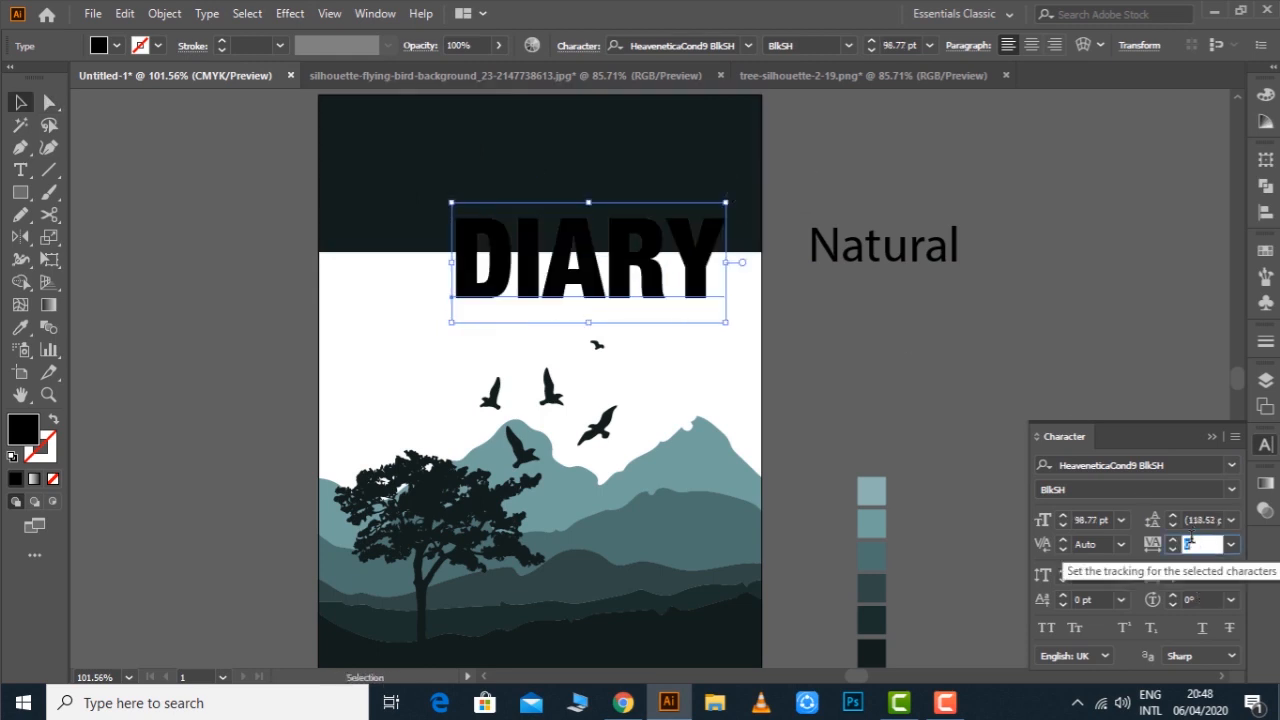
Set the DIARY text's tracking to 40, then enlarge and reposition it across the header band's lower edge
click(1190, 541)
text(40)
key(Return)
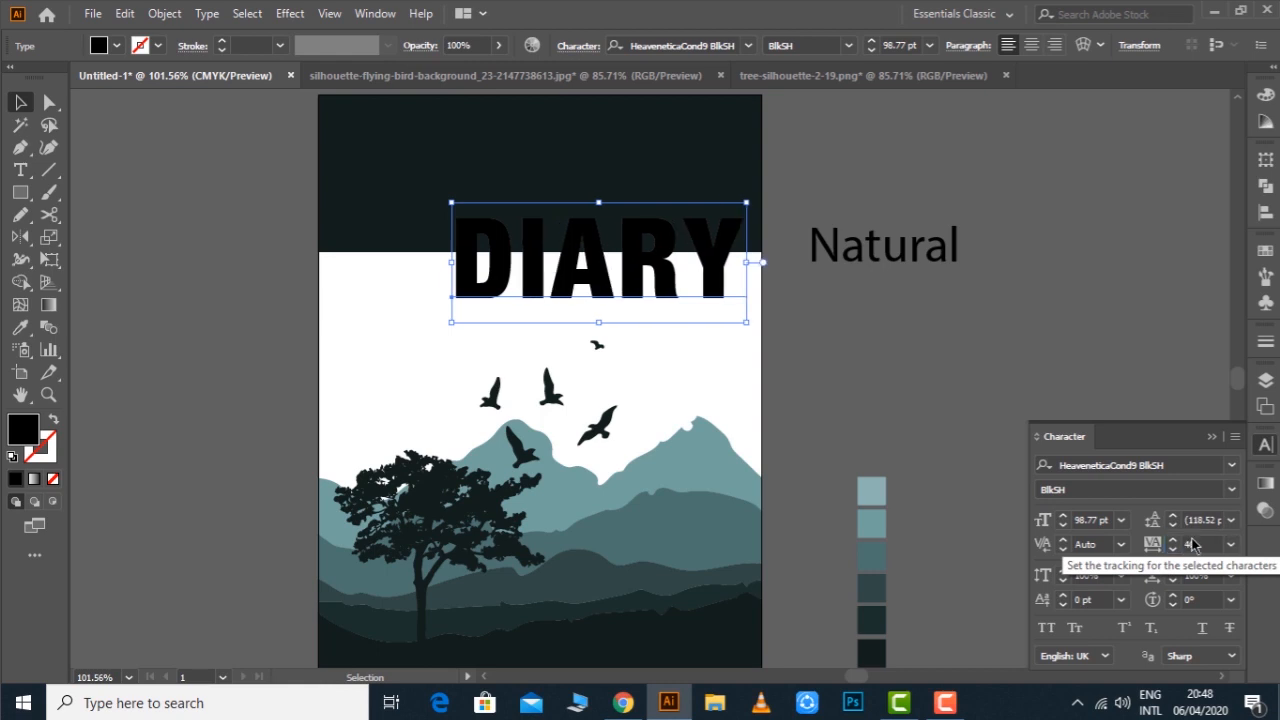
drag(622, 282, 581, 276)
drag(705, 196, 718, 187)
drag(409, 186, 378, 182)
click(949, 149)
drag(933, 183, 829, 233)
drag(537, 314, 544, 314)
Try the font HeaveneticaCond9 BlkSH on the "Natural" text beside the artboard
click(787, 295)
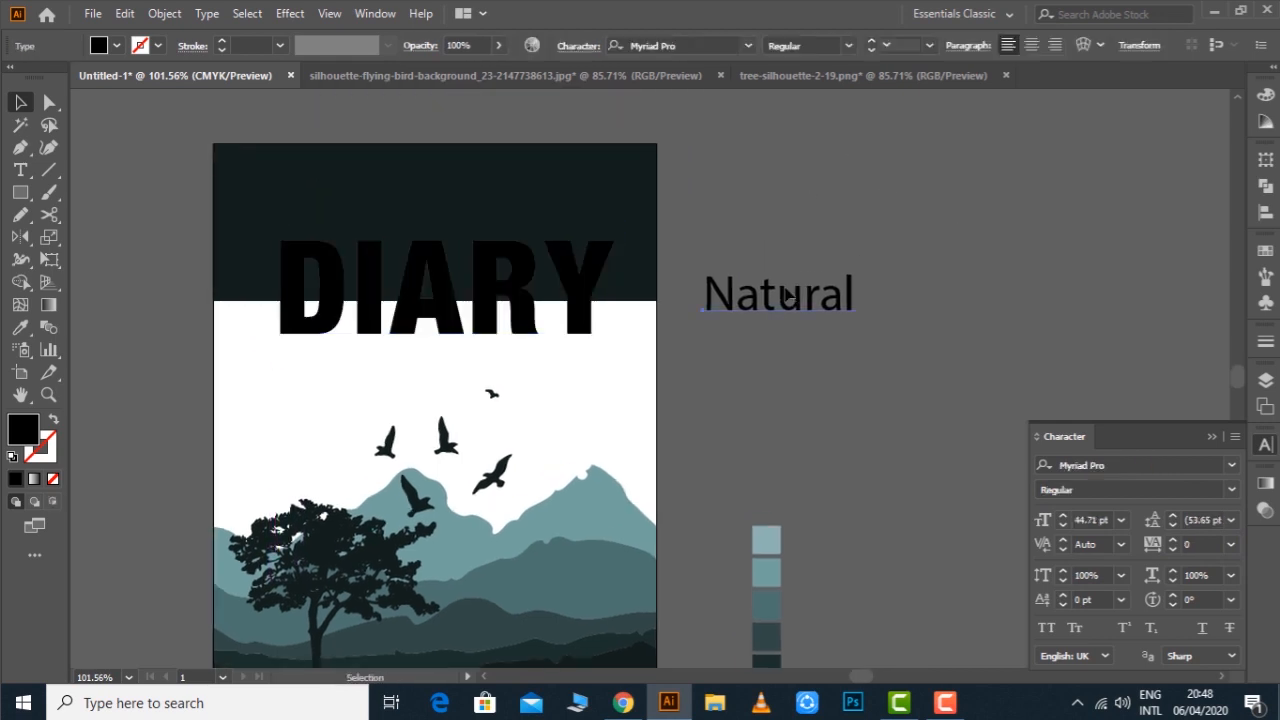
click(1104, 461)
text(he)
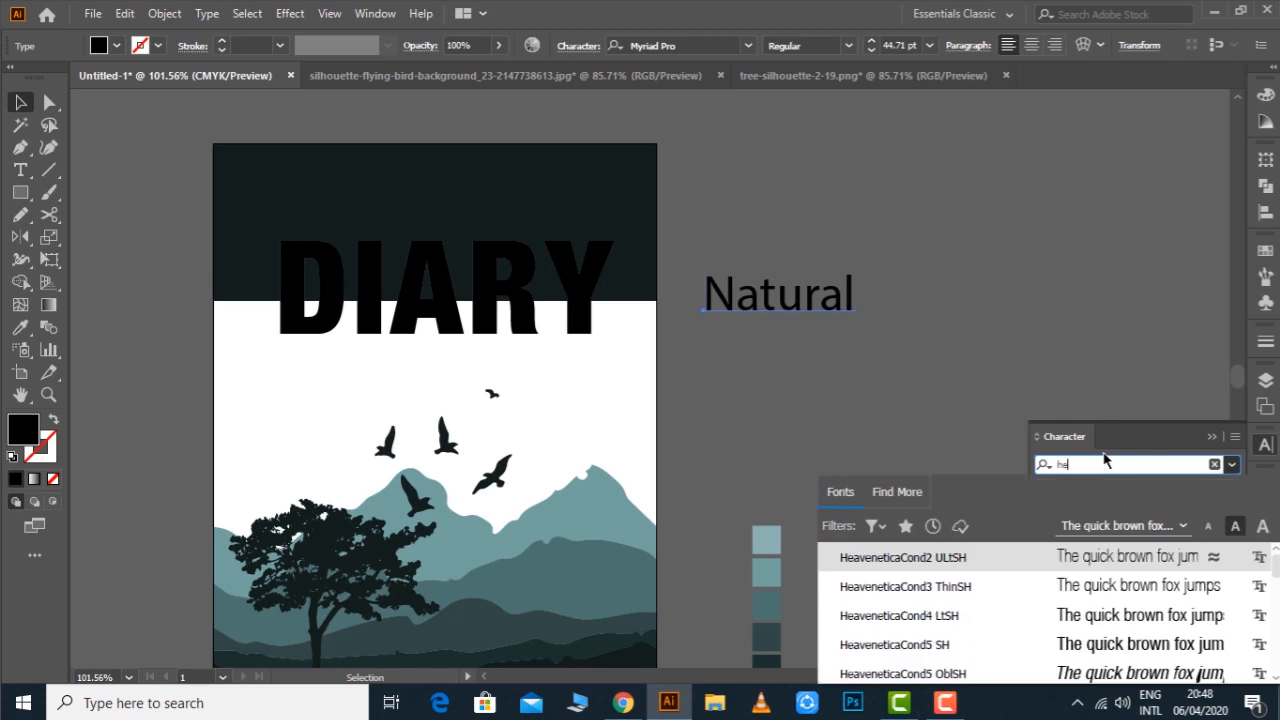
scroll(914, 640, down, 2)
click(905, 584)
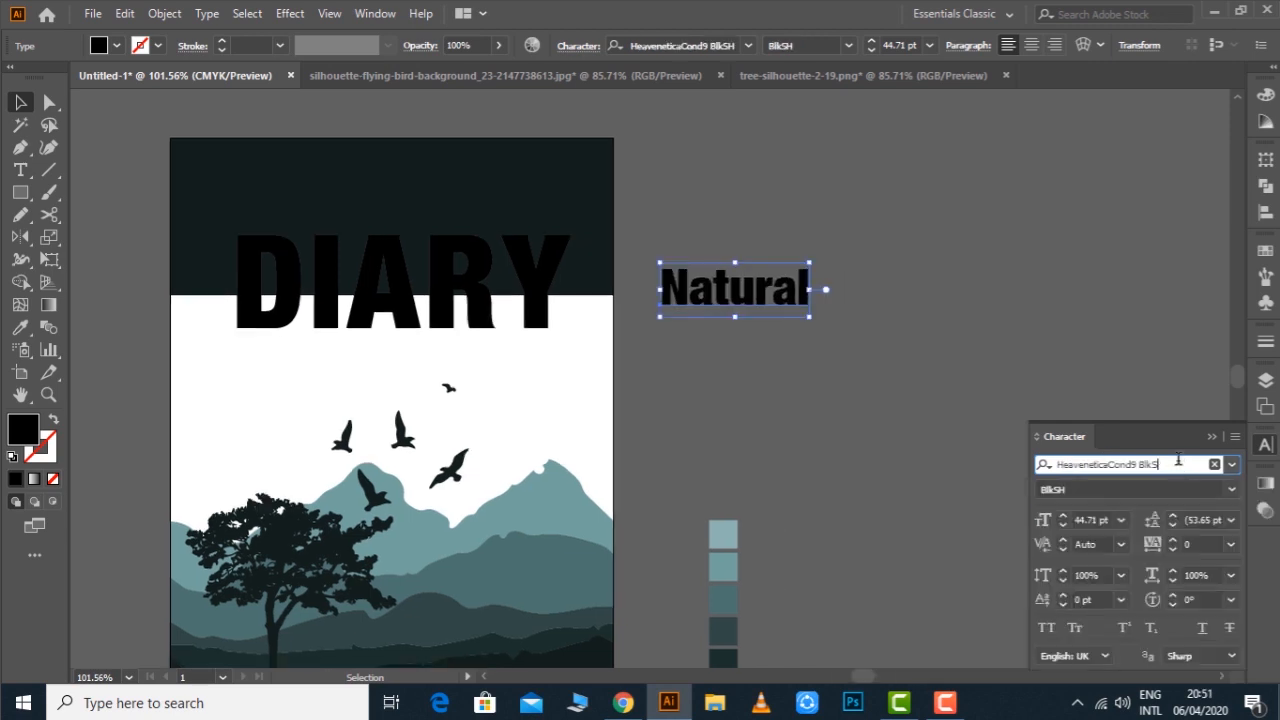
Set the font of the "Natural" text to HeaveneticaCond4 LtSH
key(BackSpace)
key(BackSpace)
key(BackSpace)
key(BackSpace)
key(BackSpace)
key(BackSpace)
key(BackSpace)
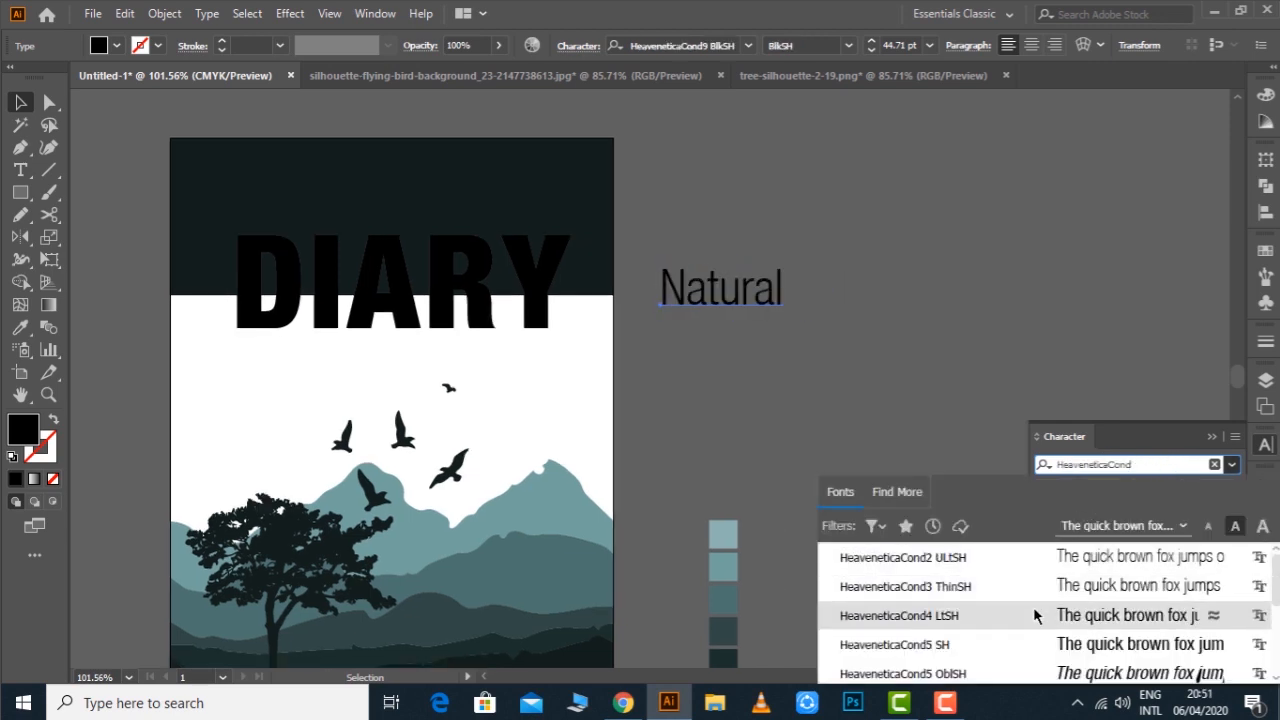
click(1035, 616)
click(906, 289)
Move the "Natural" text above DIARY in the header band and fill it with the rear mountain's light teal
drag(742, 296, 463, 219)
drag(677, 323, 656, 467)
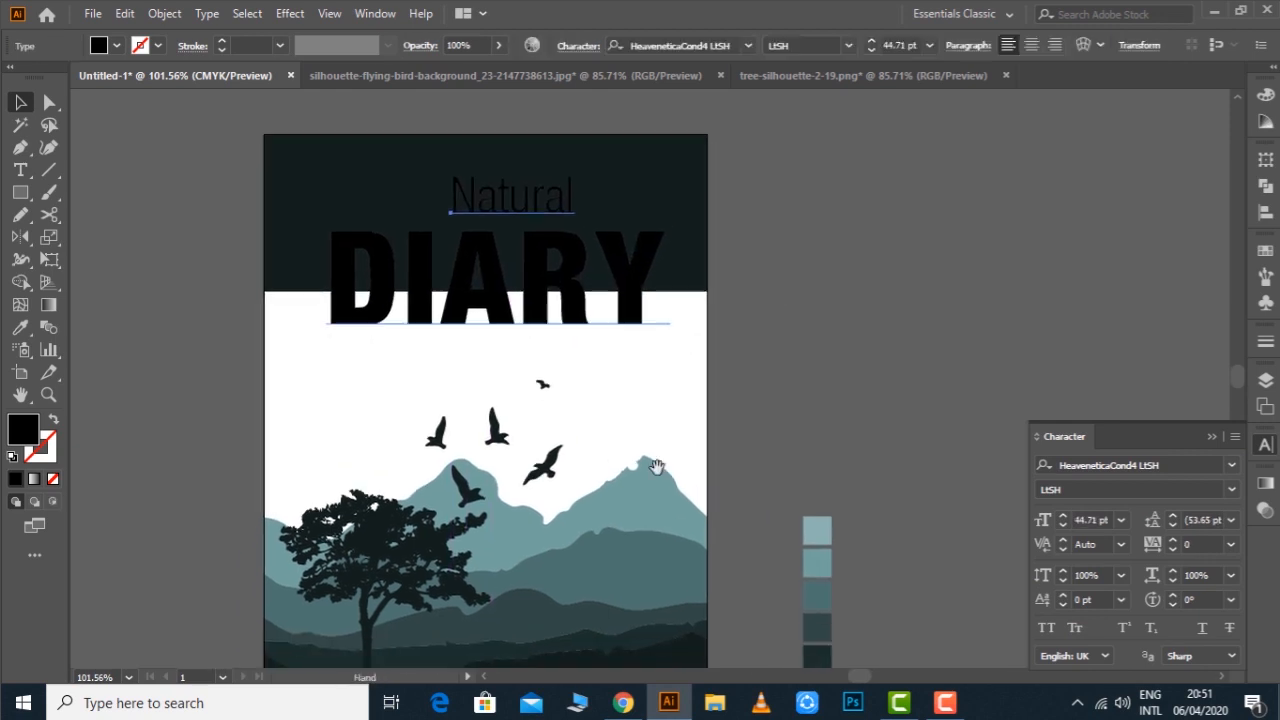
key(i)
click(652, 489)
key(a)
click(797, 281)
drag(791, 283, 901, 291)
Scale the DIARY text down to 98.94 pt beneath "Natural"
key(v)
click(680, 310)
drag(610, 226, 606, 241)
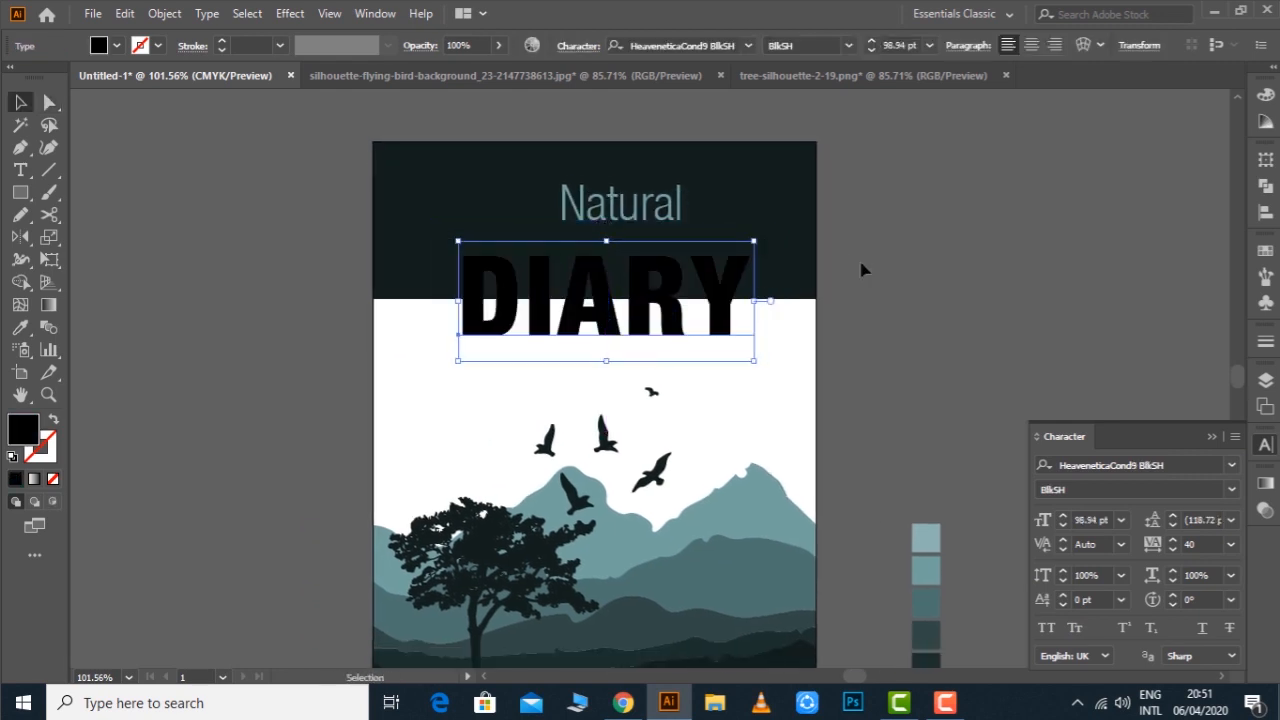
click(846, 261)
drag(917, 283, 877, 265)
Align "Natural" to the horizontal centre of DIARY, using DIARY as the key object
click(585, 195)
shift+click(605, 295)
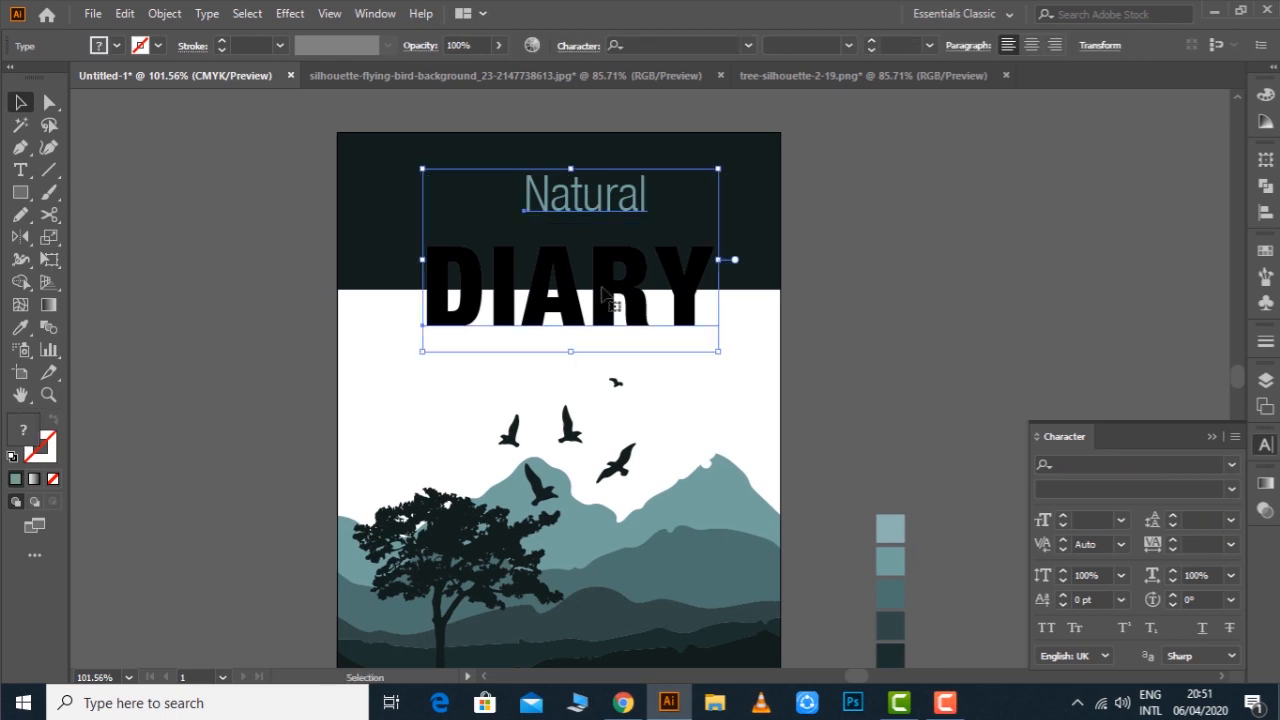
click(601, 289)
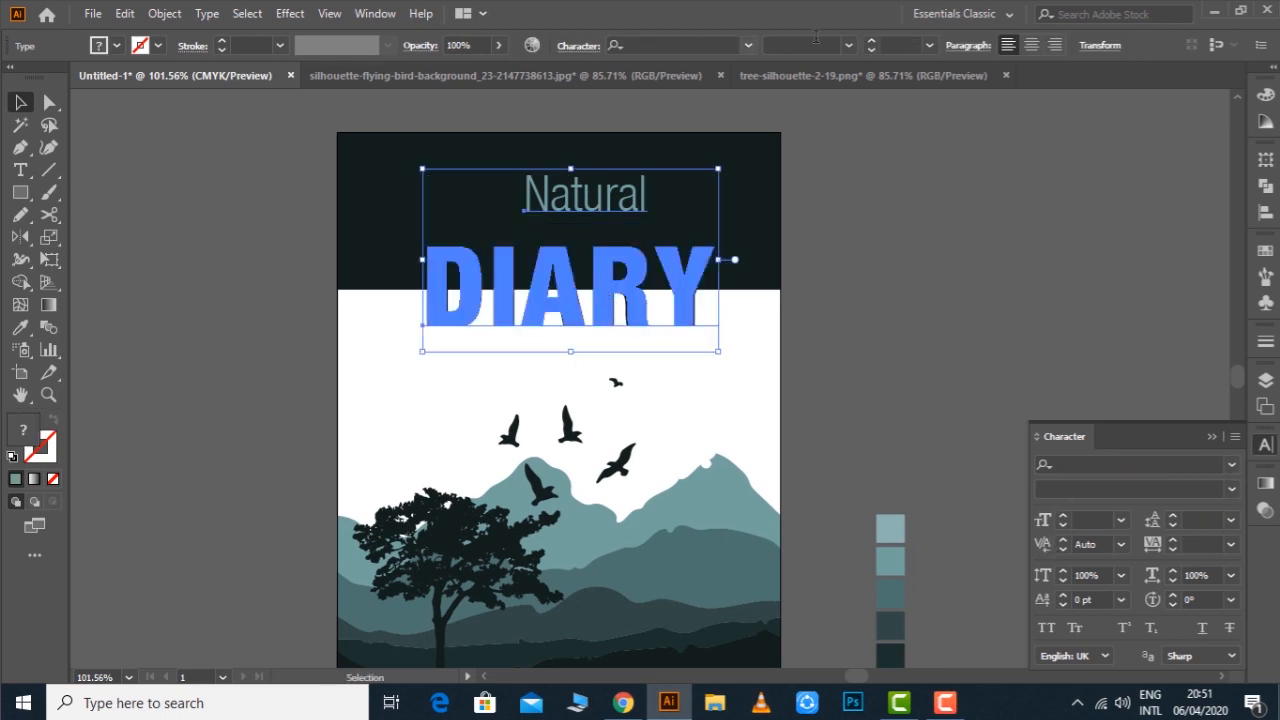
click(1265, 212)
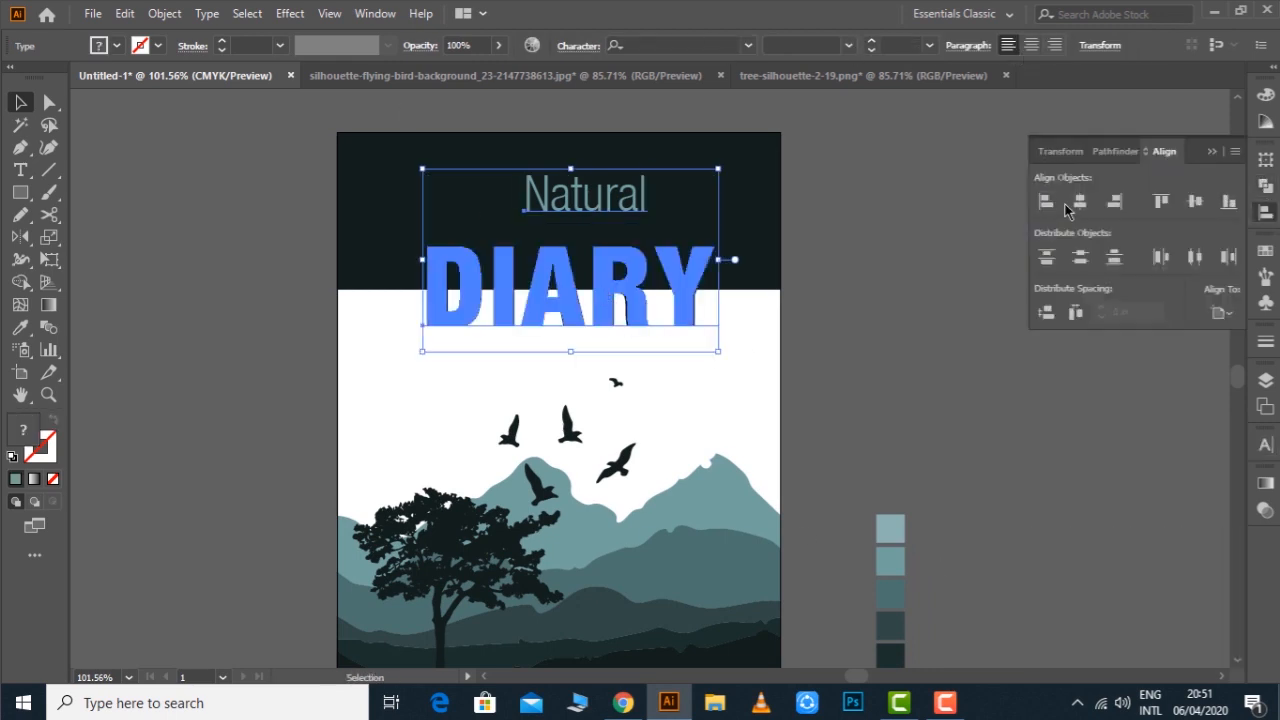
click(1079, 202)
click(850, 230)
Convert the "Natural" text to uppercase and shrink it to 30.03 pt
click(603, 193)
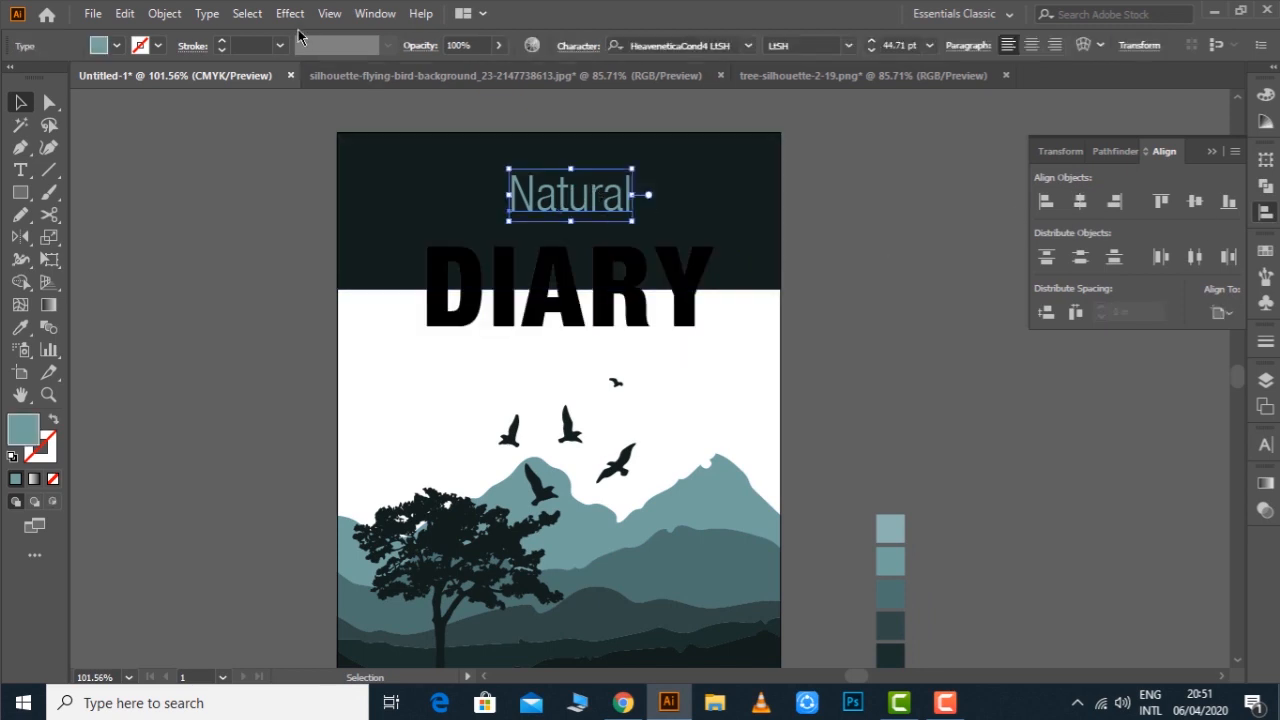
click(207, 13)
mouse_move(300, 302)
click(508, 302)
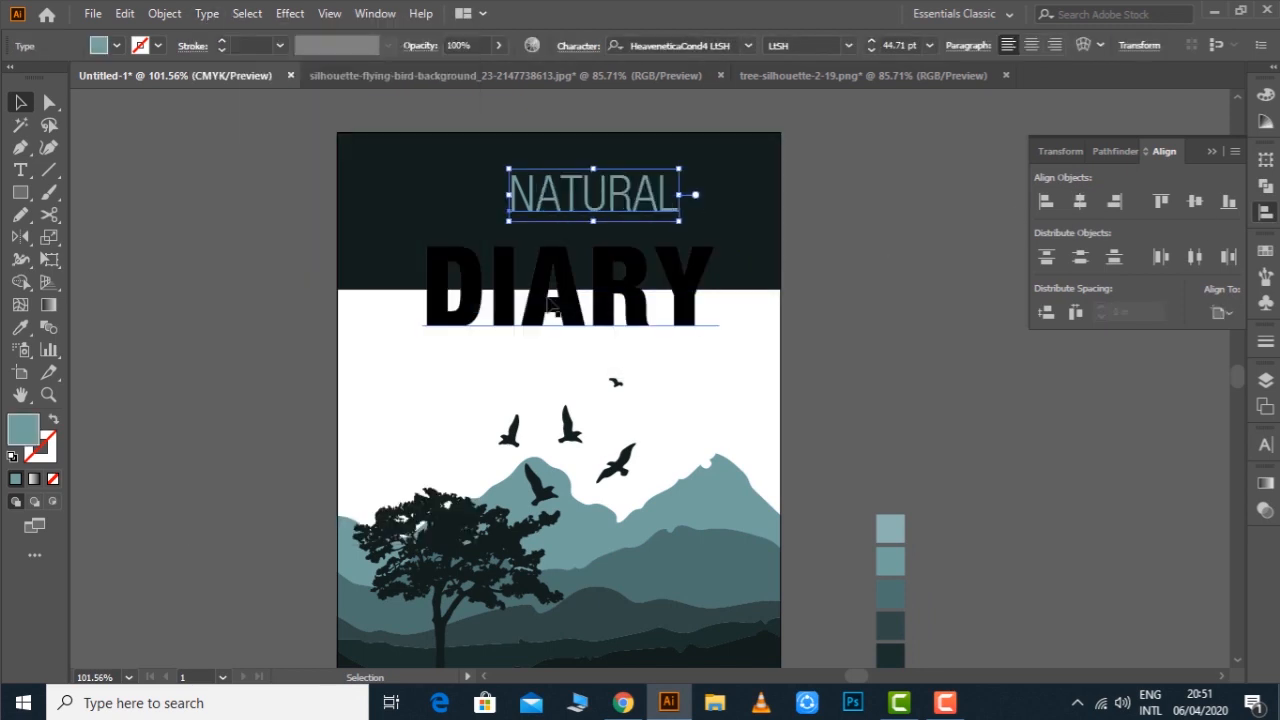
drag(679, 194, 623, 196)
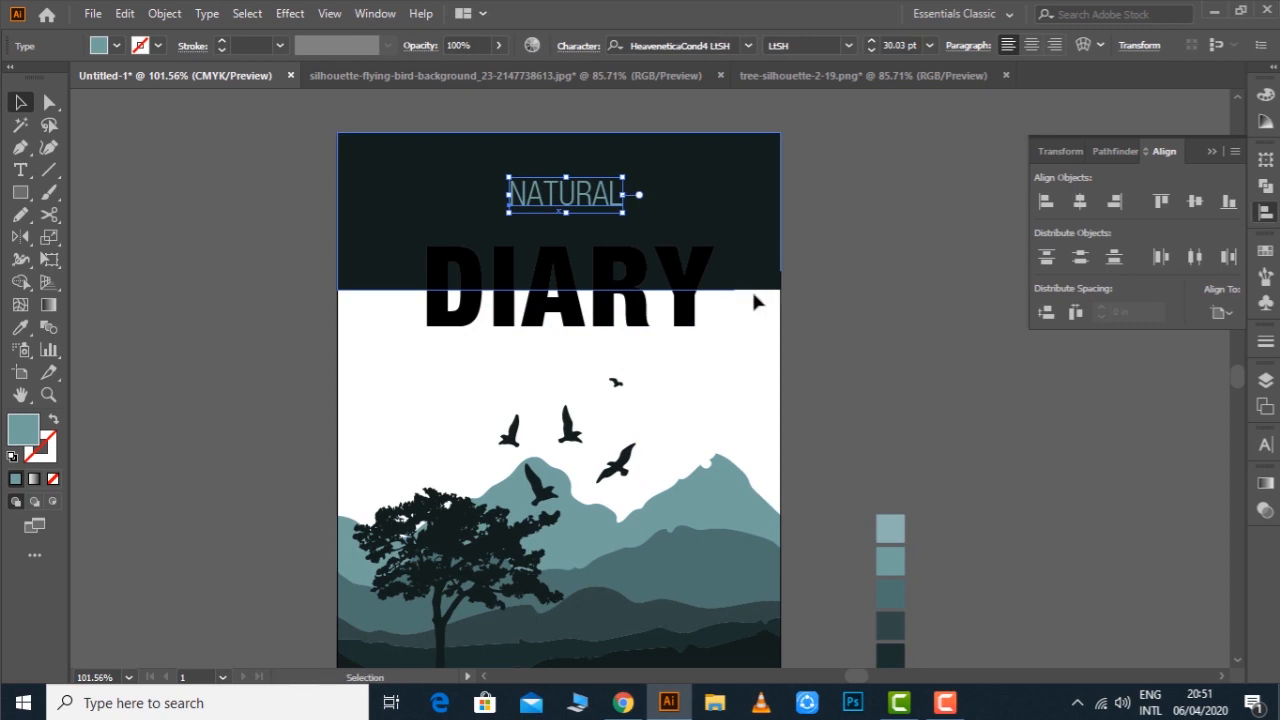
Widen the letter spacing of the NATURAL text to a tracking of 400
key(alt+Right)
key(alt+Right)
key(alt+Right)
key(alt+Right)
key(alt+Right)
key(alt+Right)
key(alt+Right)
key(alt+Right)
key(alt+Right)
key(alt+Right)
key(alt+Right)
key(alt+Right)
key(alt+Right)
key(alt+Right)
key(alt+Right)
key(alt+Right)
key(alt+Right)
key(alt+Right)
key(alt+Right)
key(alt+Right)
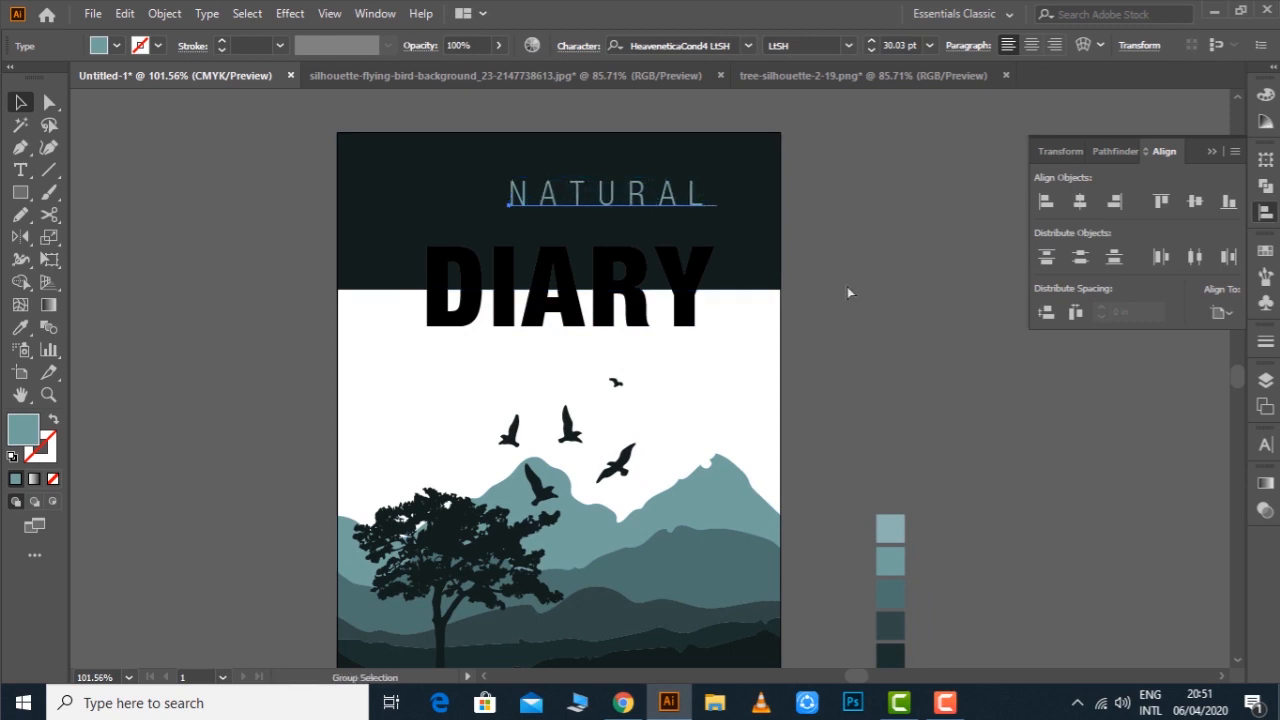
Move the NATURAL text down to sit closely above DIARY, centred over it
drag(650, 194, 609, 216)
shift+click(600, 275)
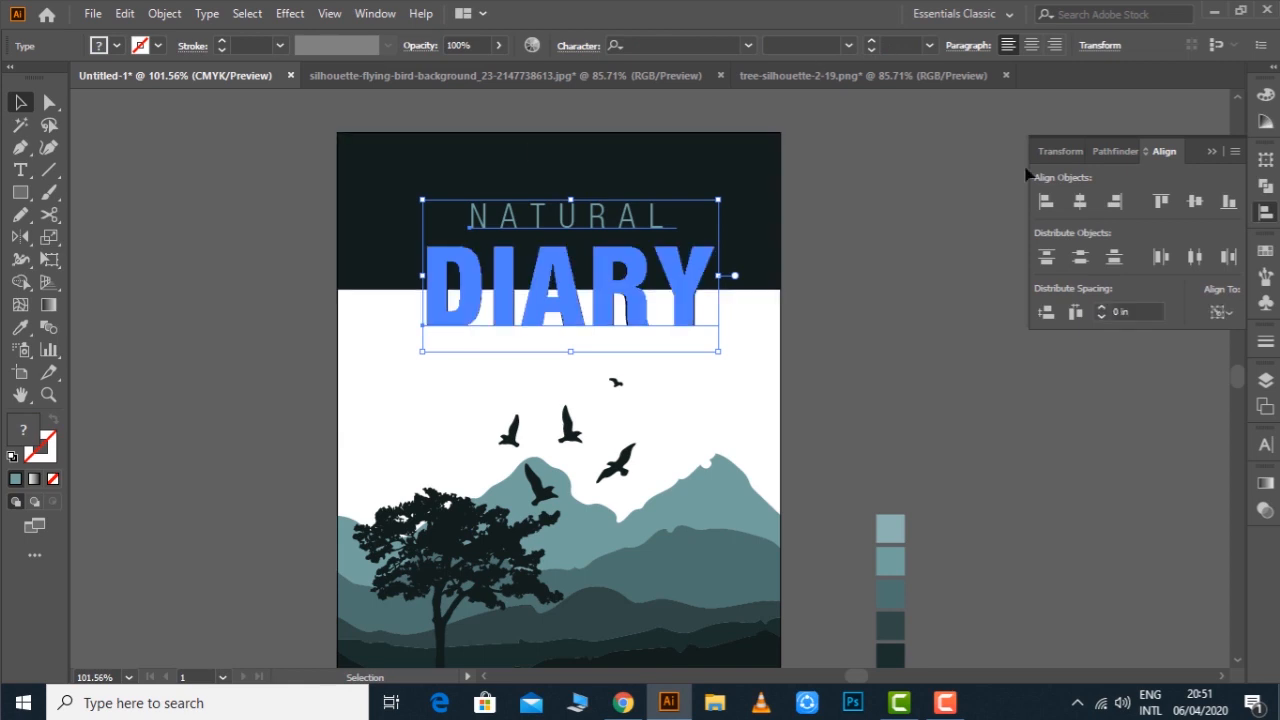
click(876, 244)
drag(876, 244, 877, 261)
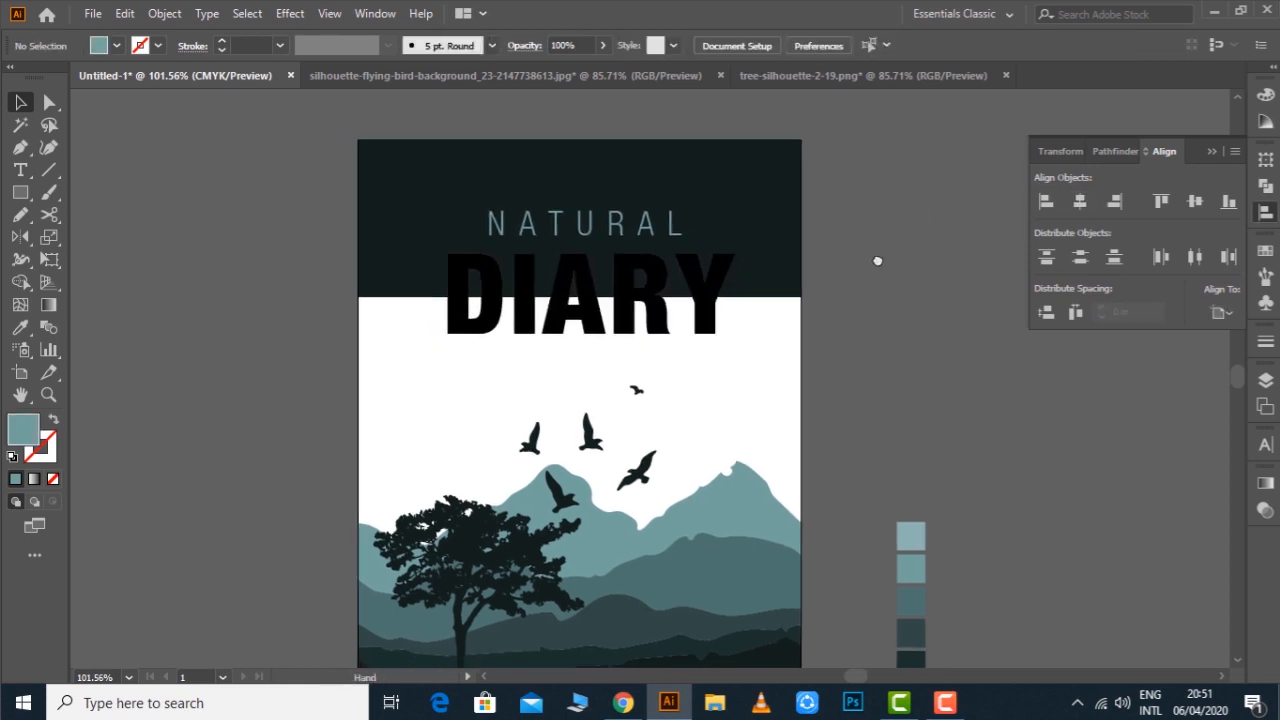
Enlarge the NATURAL text to 34 pt so that it starts flush with the D of DIARY
click(663, 236)
drag(484, 224, 449, 231)
click(841, 249)
key(ctrl+t)
key(super+space)
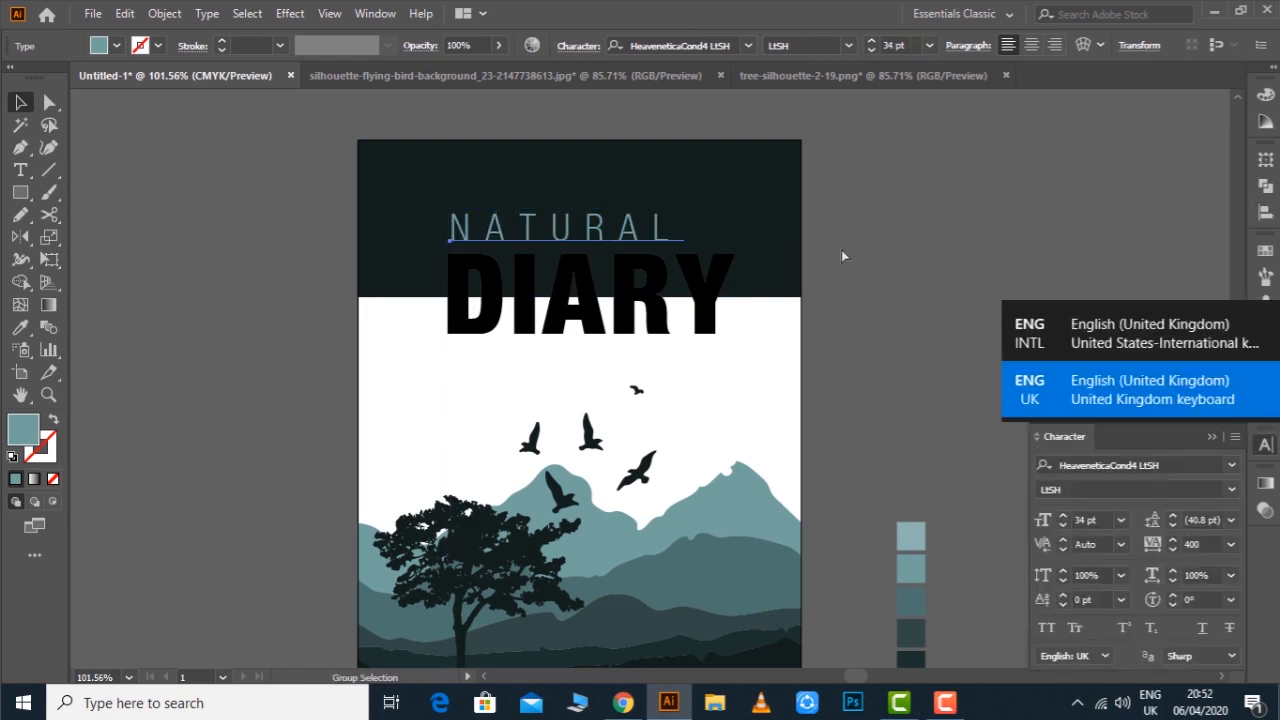
Increase the NATURAL text's tracking to 700 and narrow the text to match the width of DIARY
key(ctrl+alt+Right)
key(ctrl+alt+Right)
key(ctrl+alt+Right)
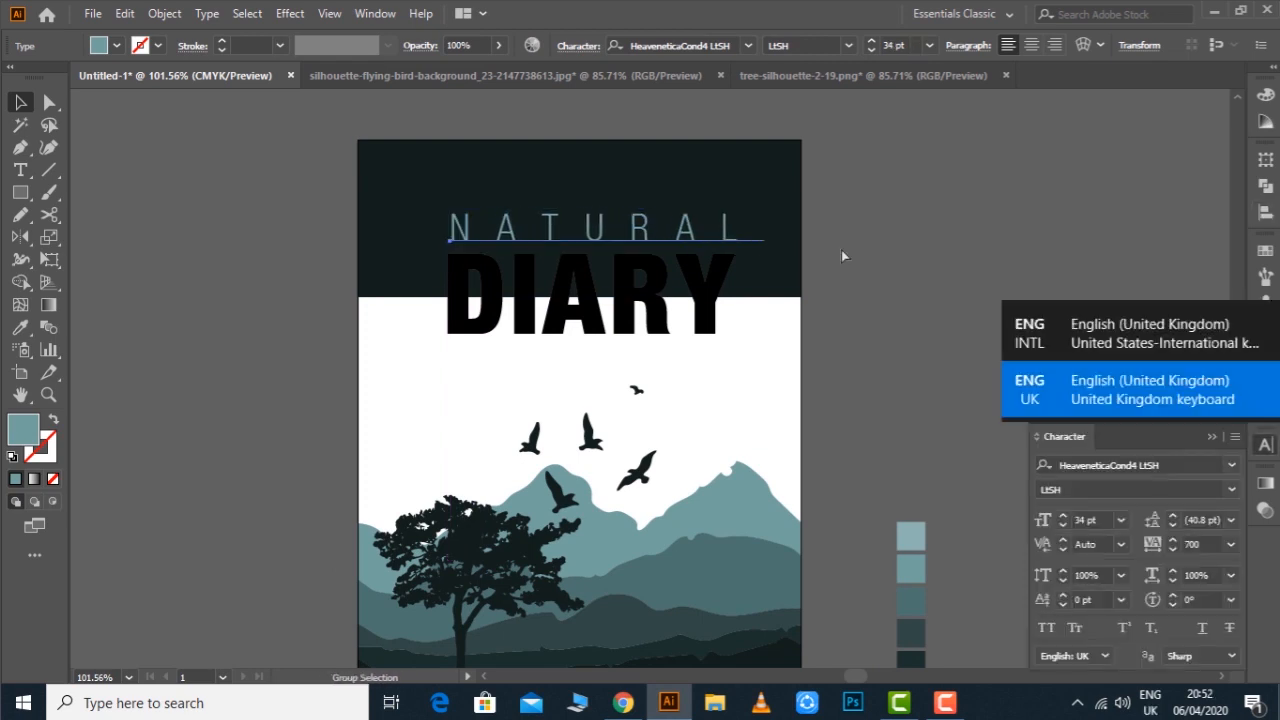
drag(770, 227, 760, 228)
click(954, 246)
key(space)
drag(917, 257, 908, 262)
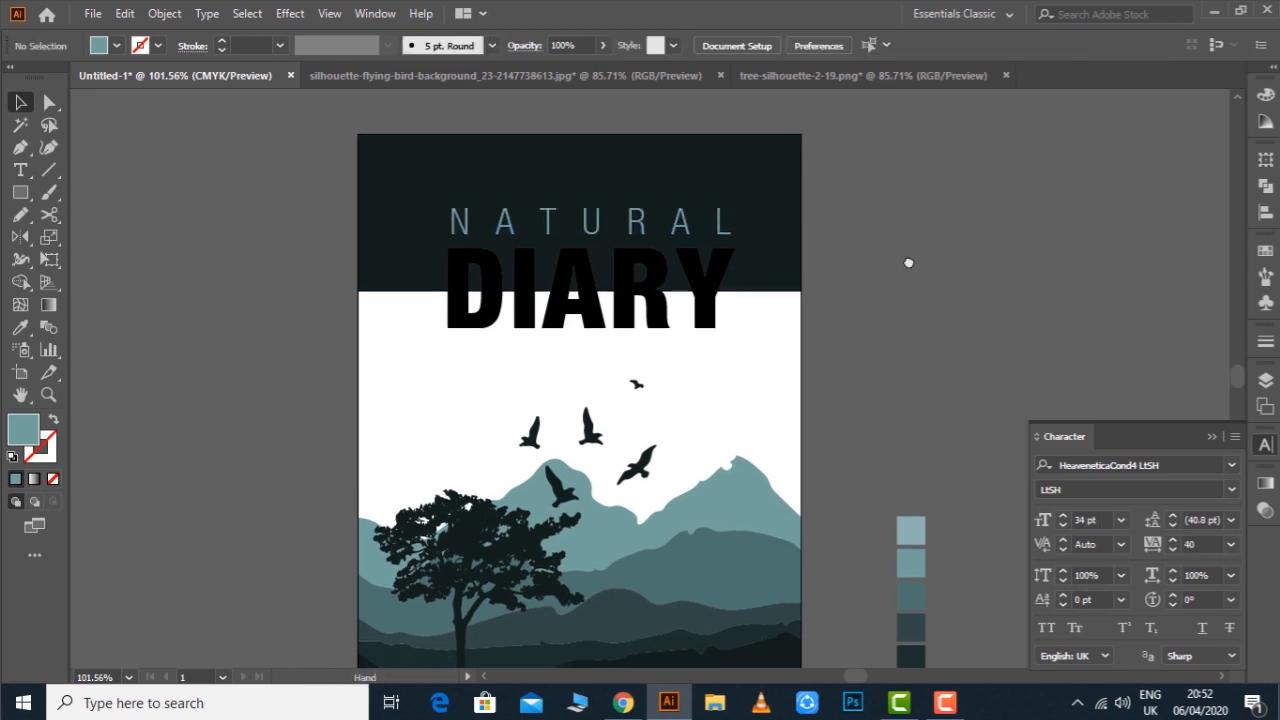
Convert the DIARY text to outlines and offset its paths by 0.0787 in with round joins
click(680, 310)
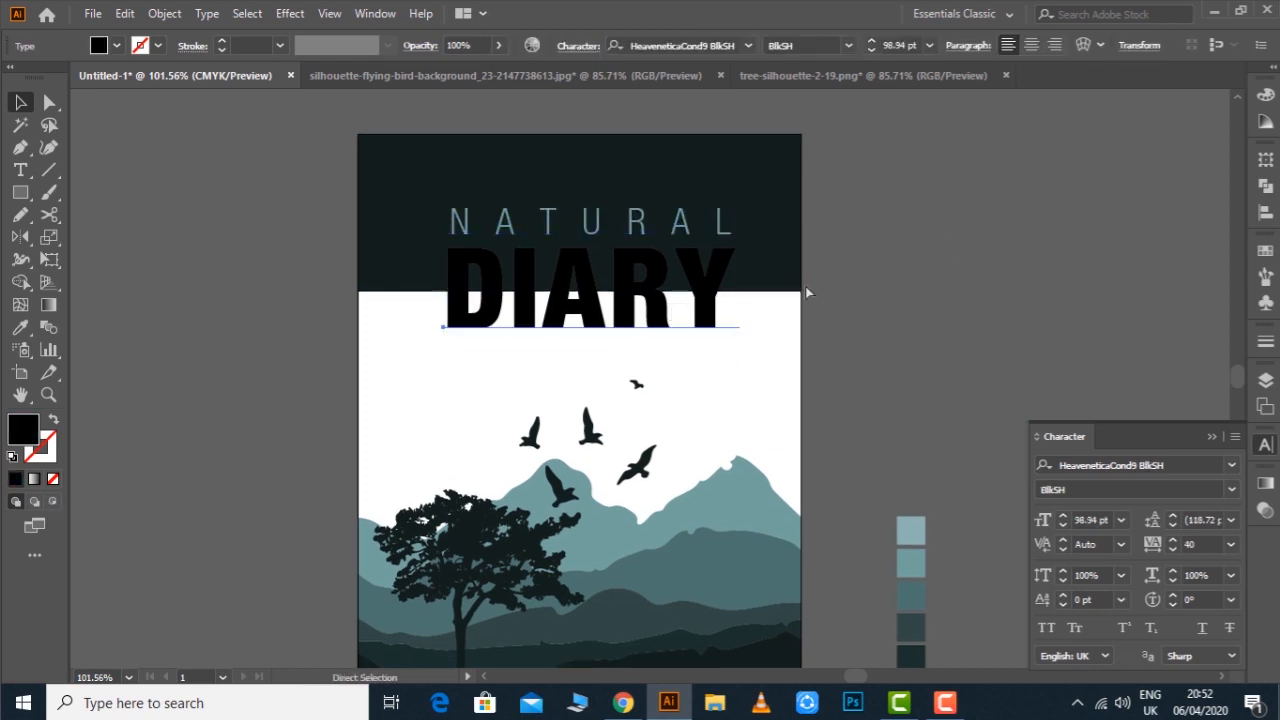
key(ctrl+shift+o)
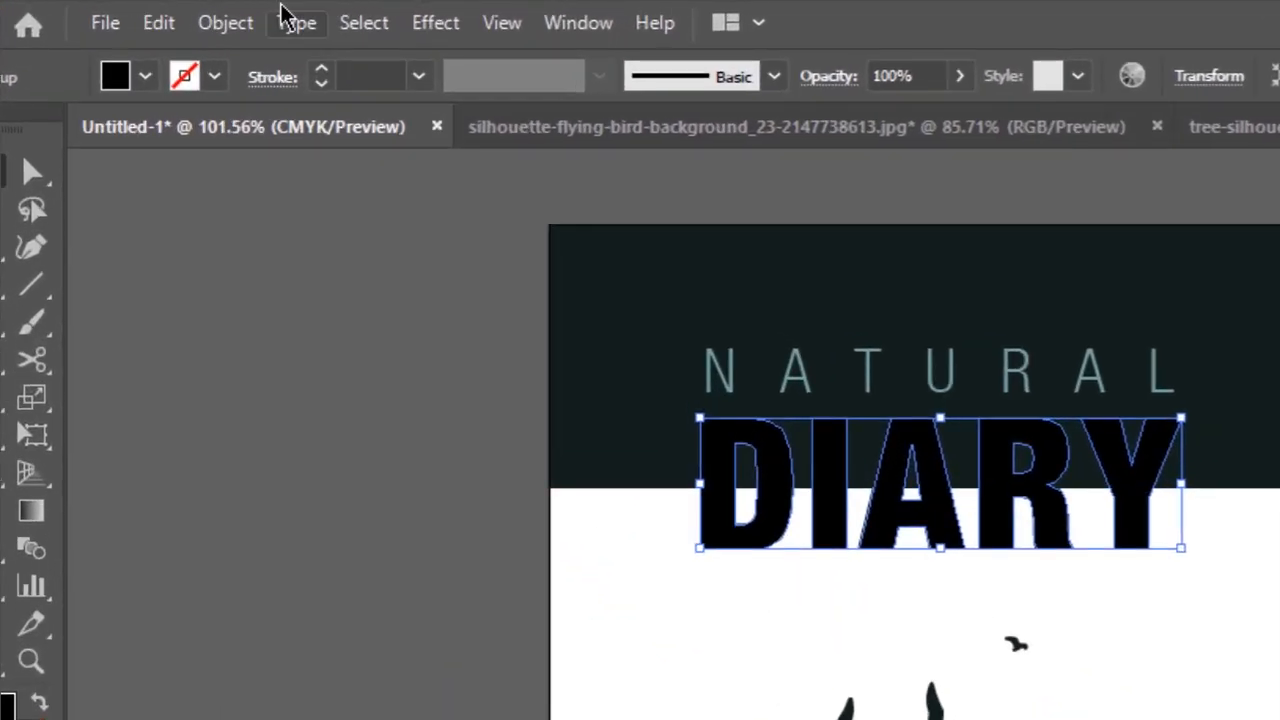
click(164, 13)
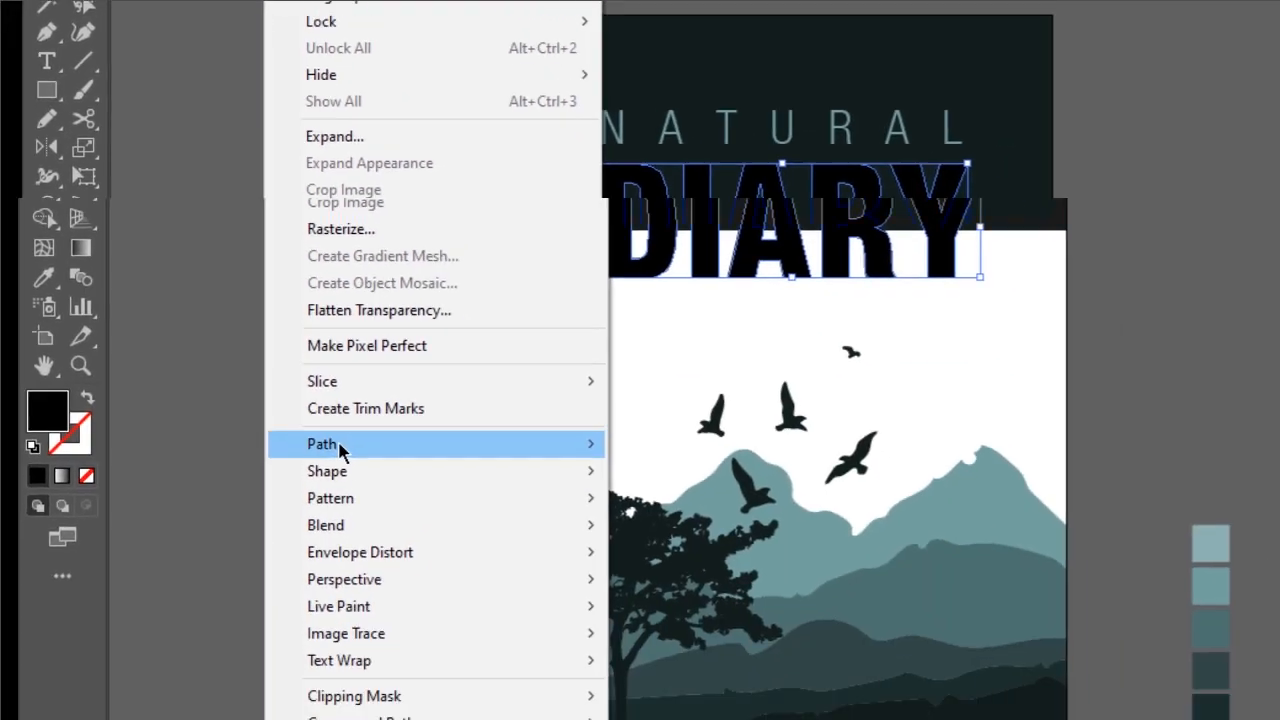
mouse_move(352, 704)
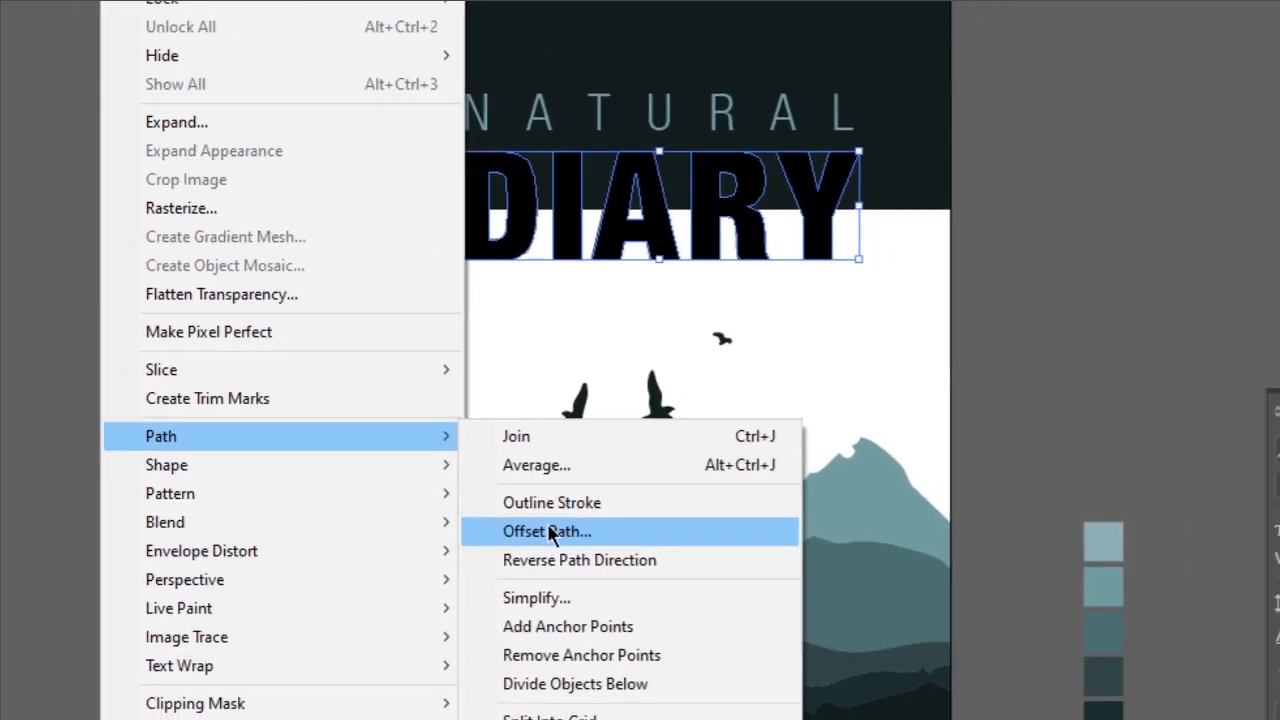
click(548, 531)
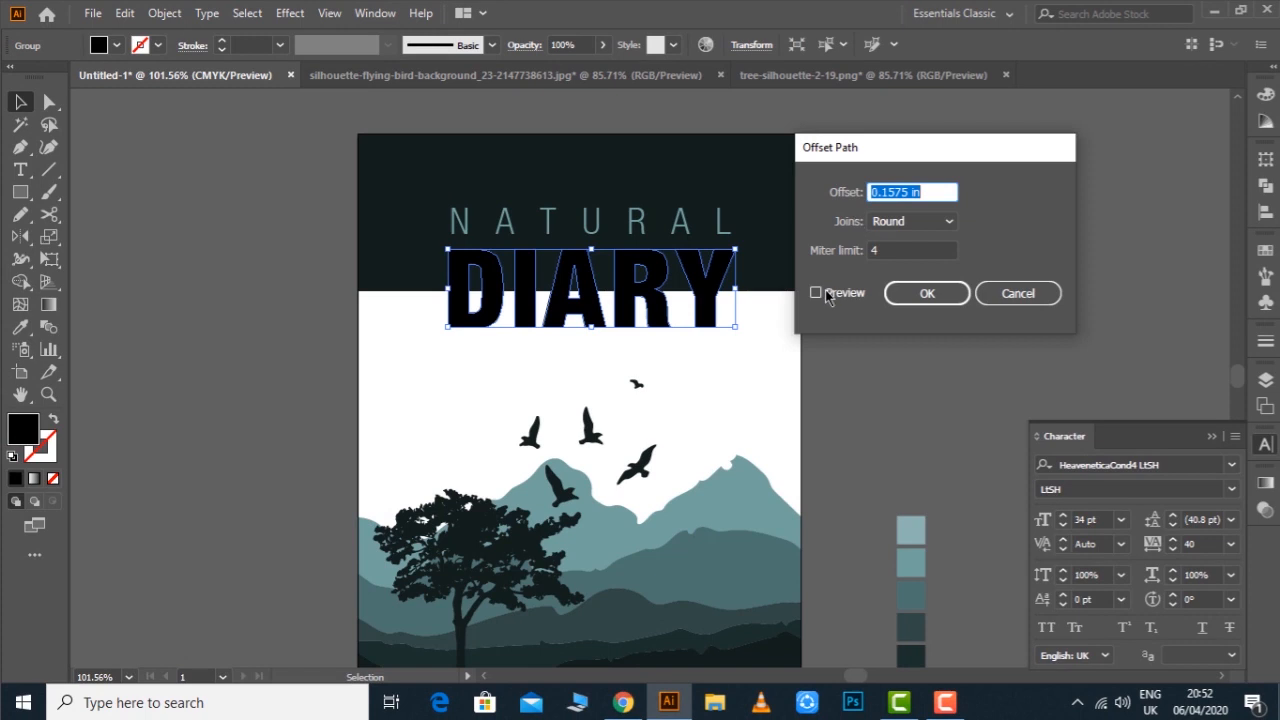
click(816, 293)
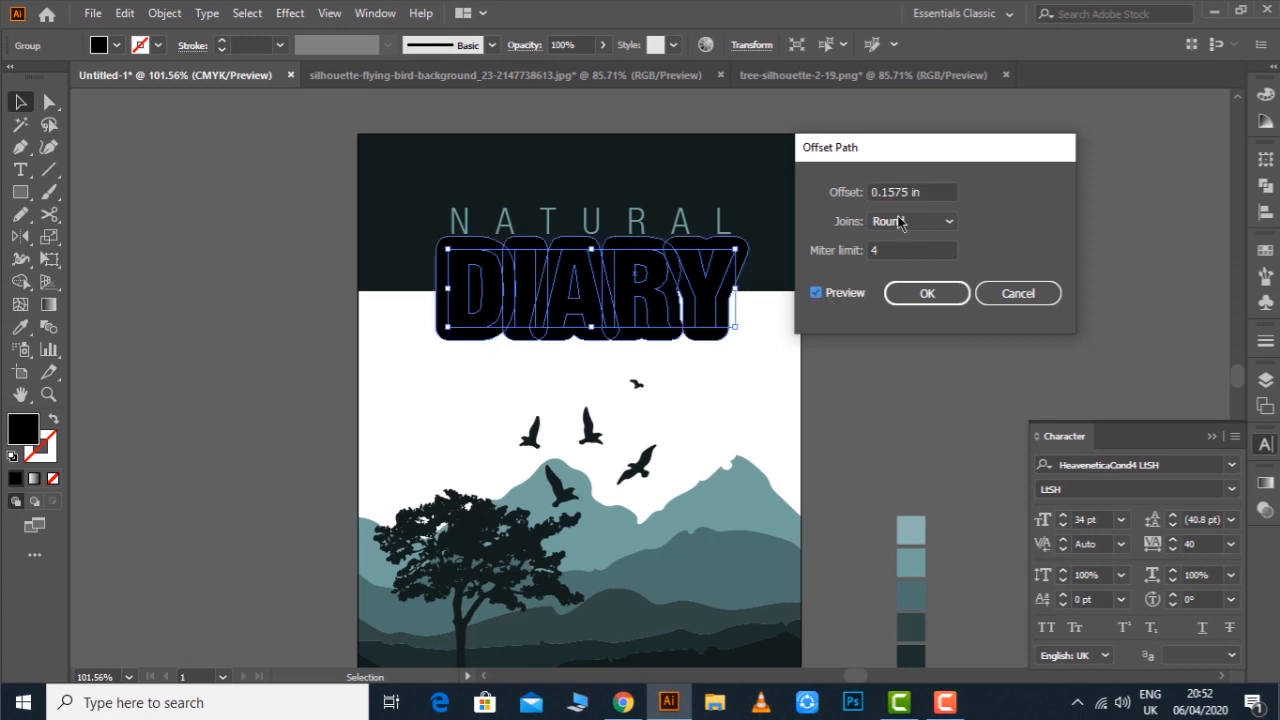
drag(931, 191, 851, 204)
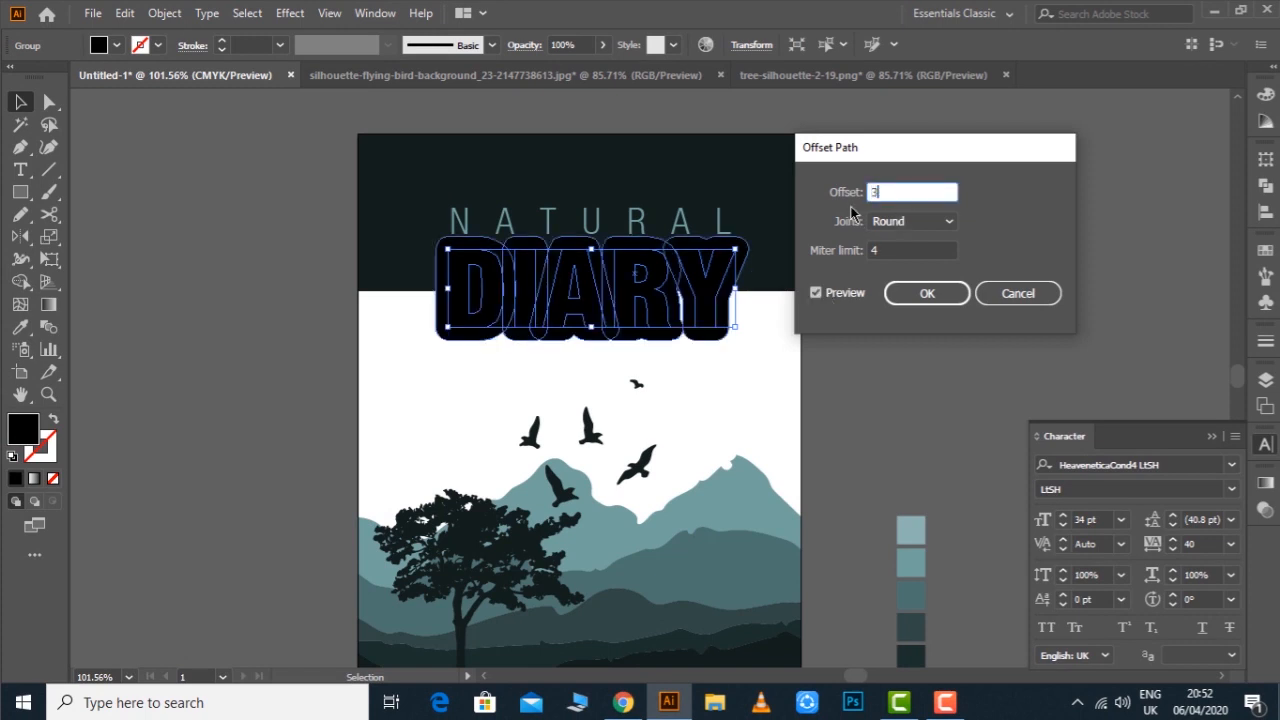
click(845, 292)
click(845, 292)
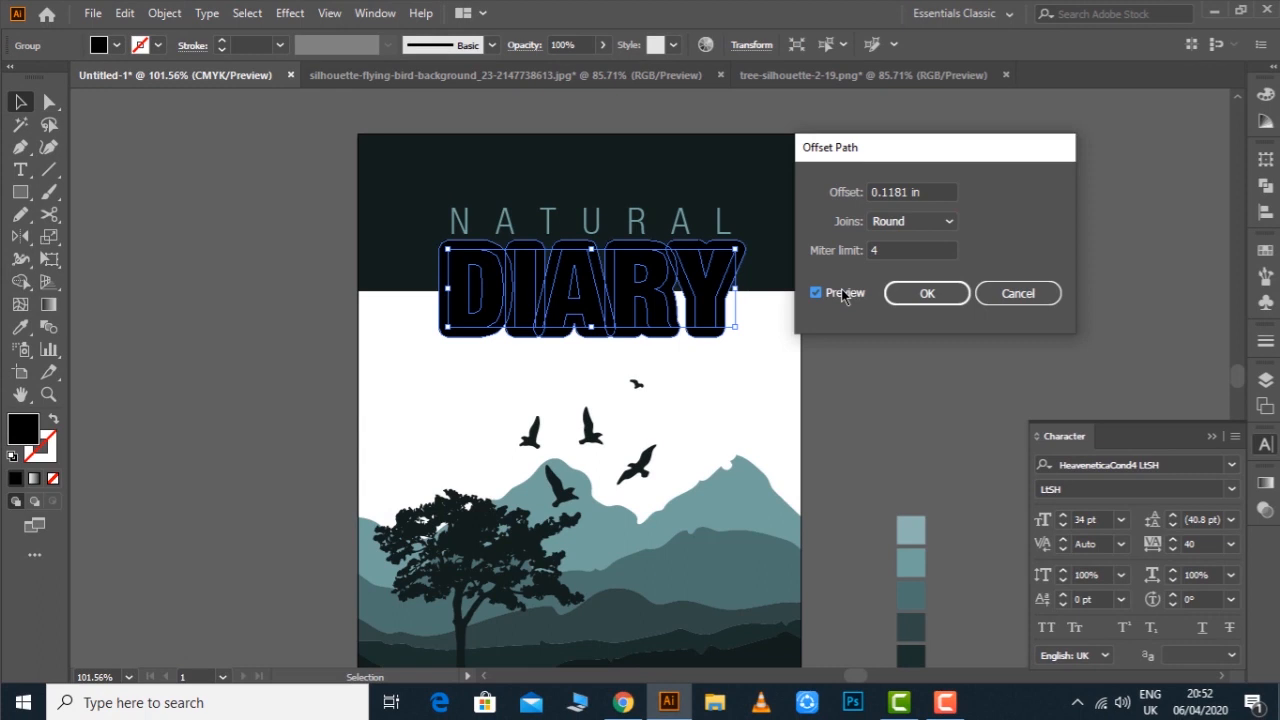
drag(915, 193, 873, 194)
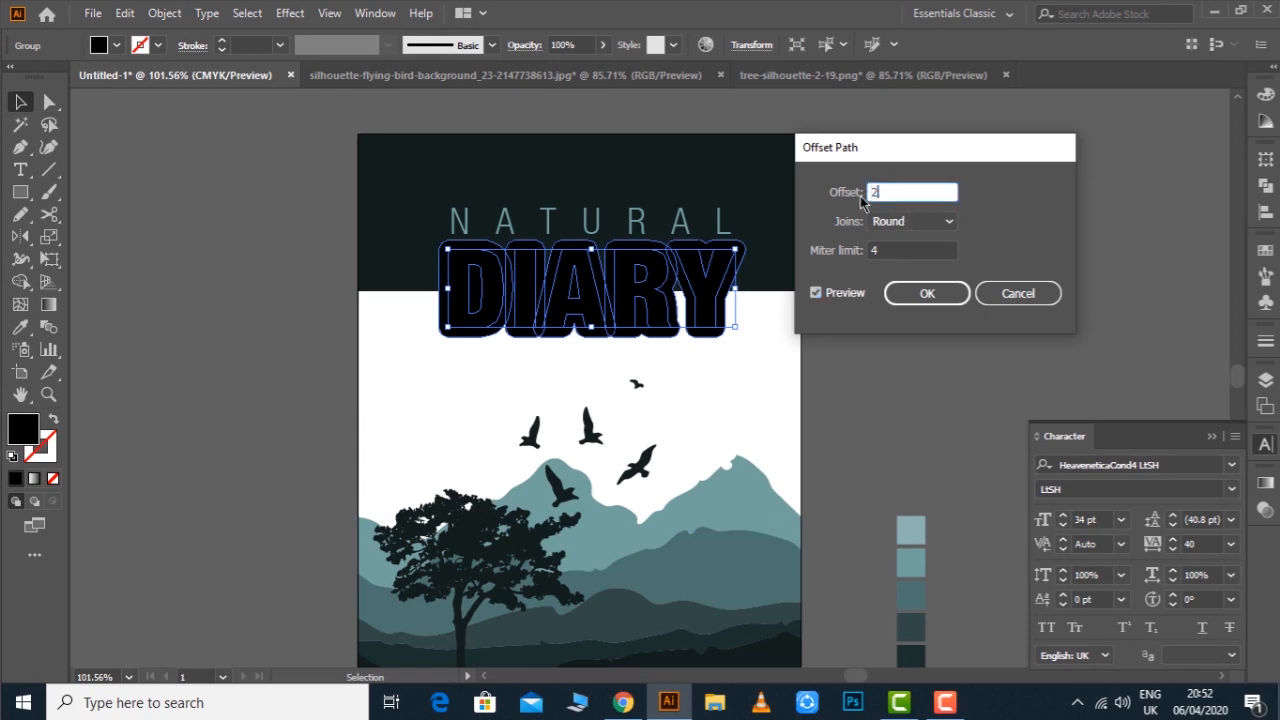
click(840, 296)
click(838, 299)
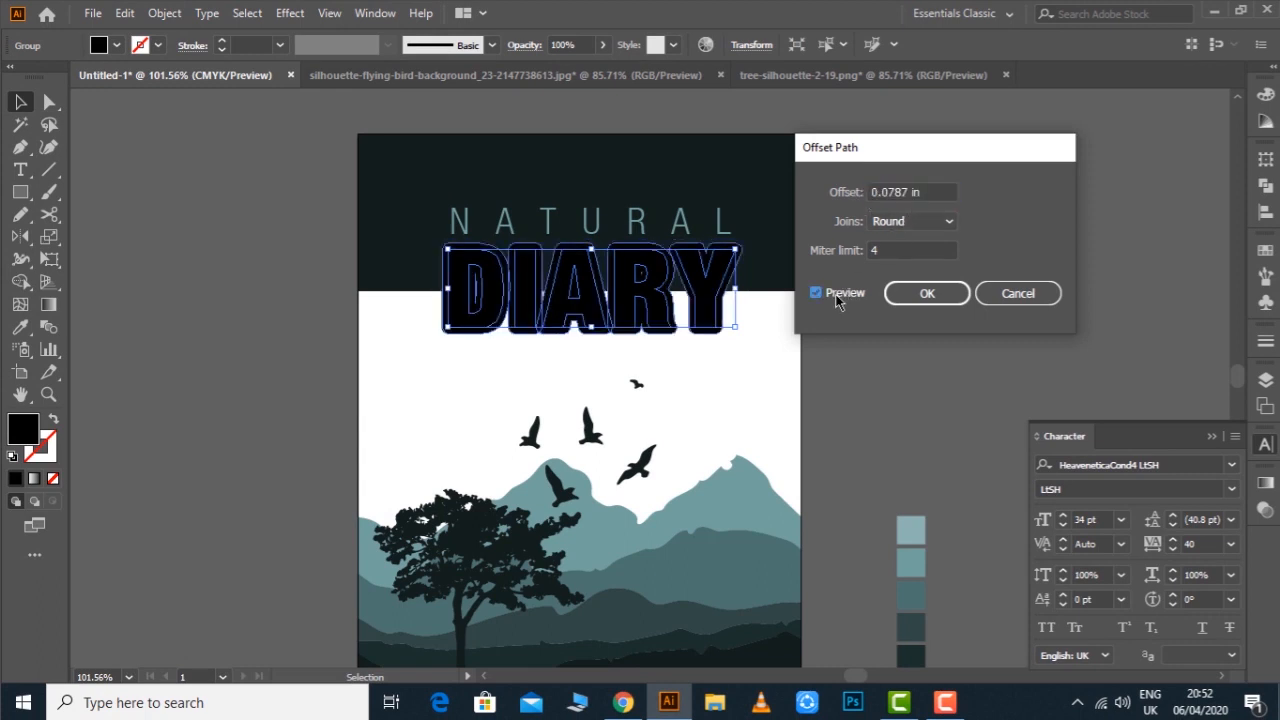
click(924, 287)
shift+click(780, 281)
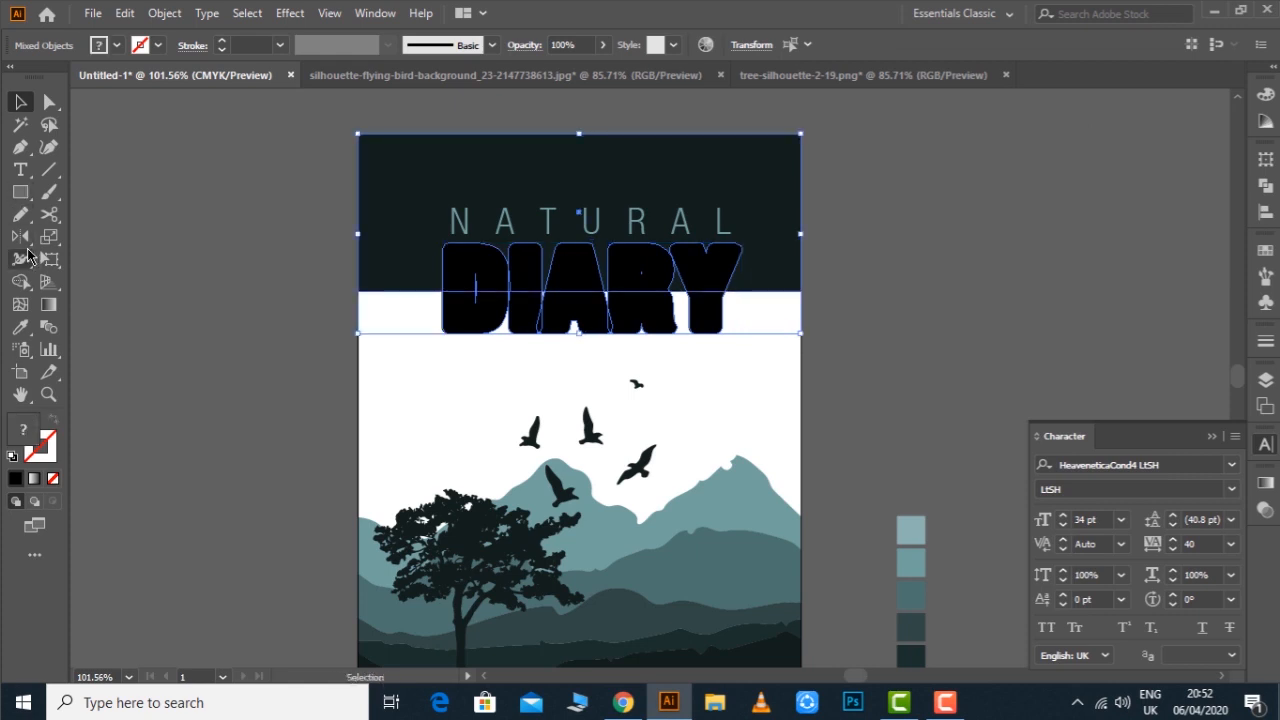
click(20, 281)
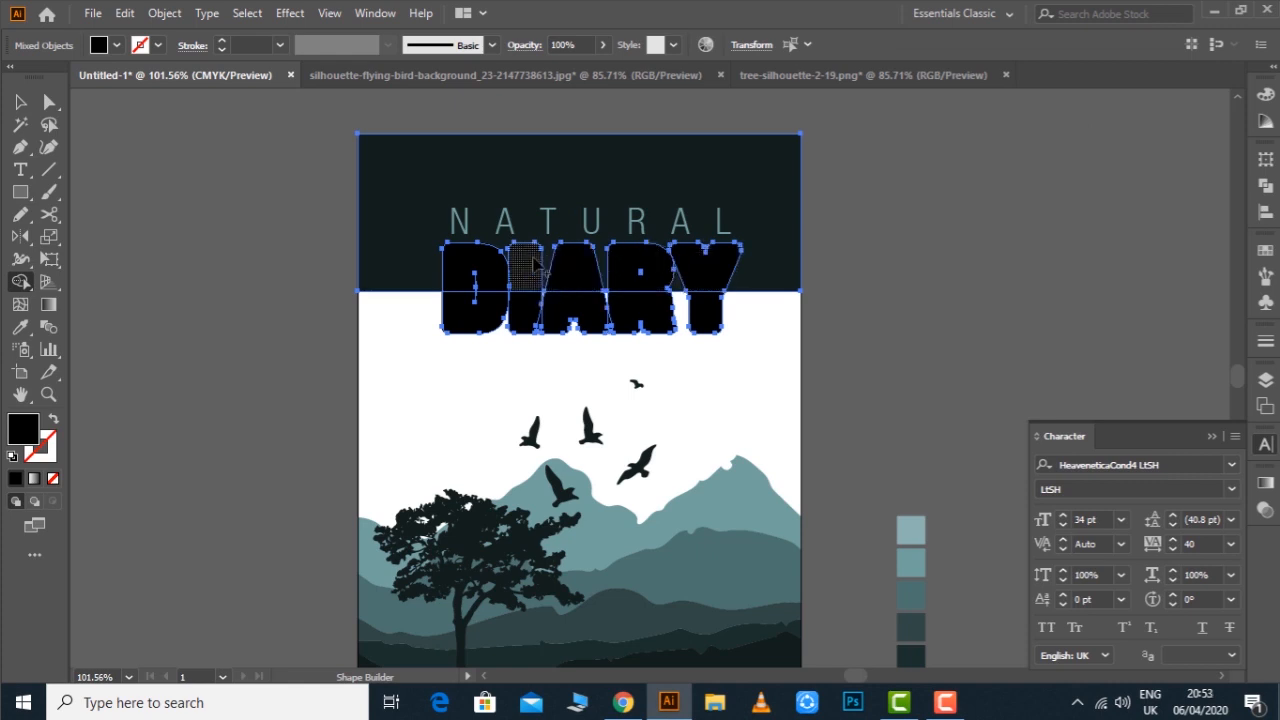
click(20, 102)
click(167, 253)
Ungroup the outlined DIARY letters and their offset shapes
click(468, 265)
right_click(468, 265)
click(527, 417)
click(969, 263)
Cut the five original DIARY letters off the artboard, leaving out their offset shapes
click(713, 285)
shift+click(648, 288)
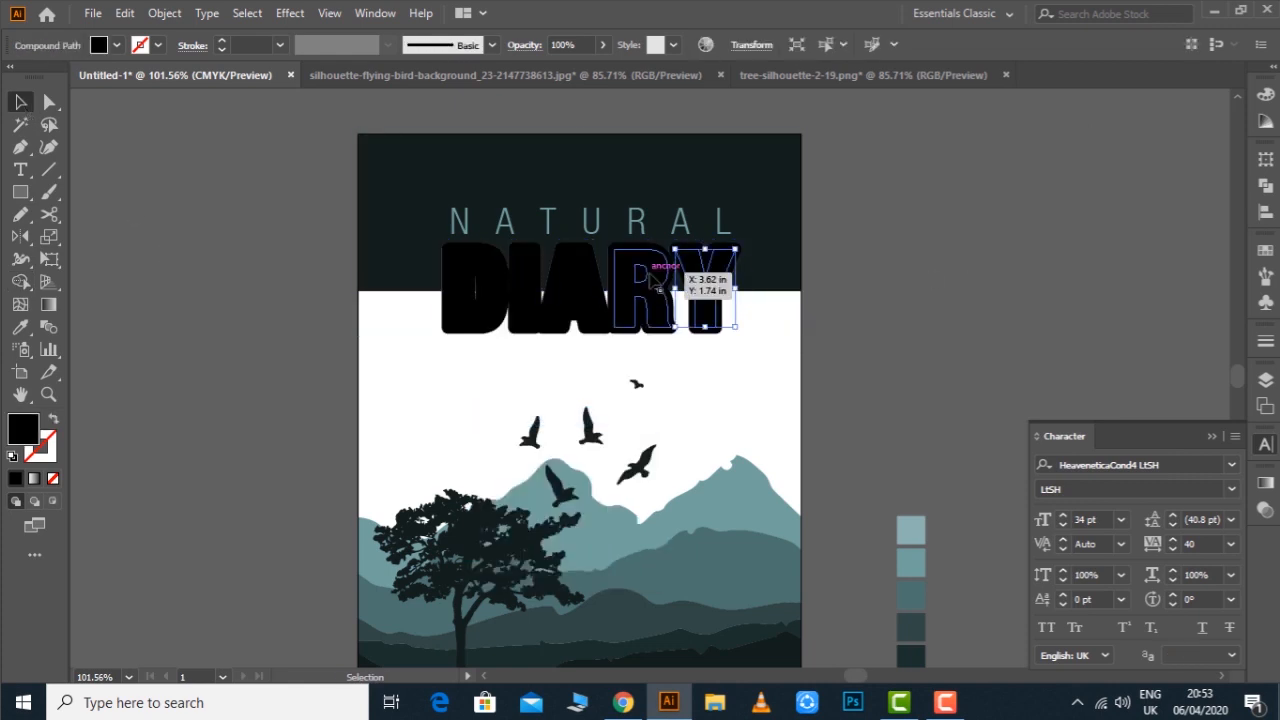
shift+click(578, 288)
shift+click(530, 285)
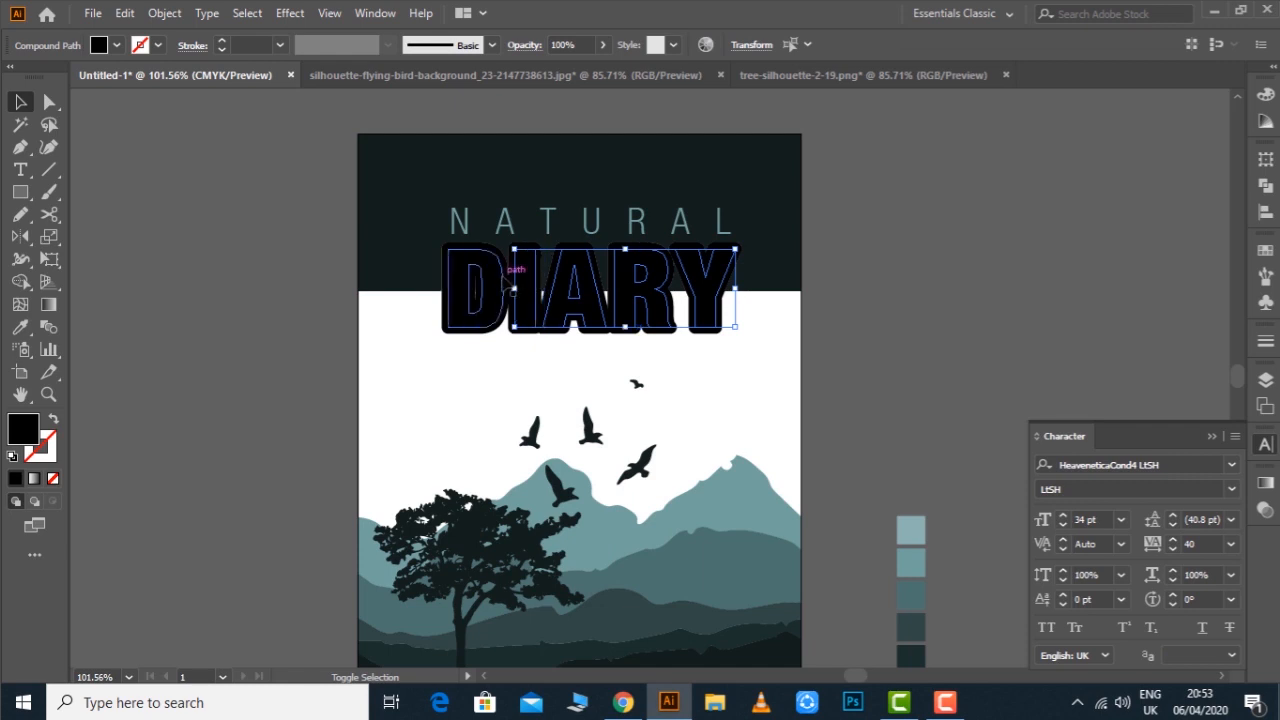
shift+click(503, 268)
key(ctrl+x)
Delete all the black offset pieces of the DIARY title, both over the header band and below its edge
click(529, 284)
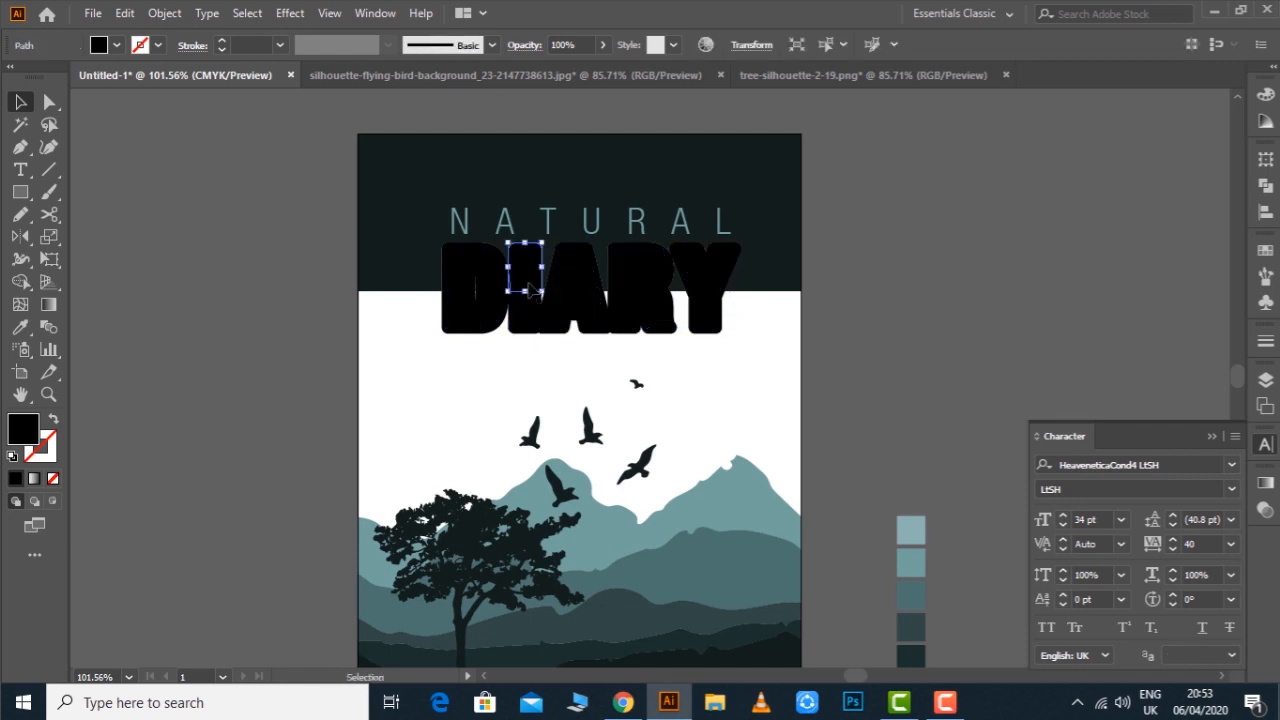
key(Delete)
click(552, 314)
key(Delete)
click(514, 300)
key(Delete)
click(510, 305)
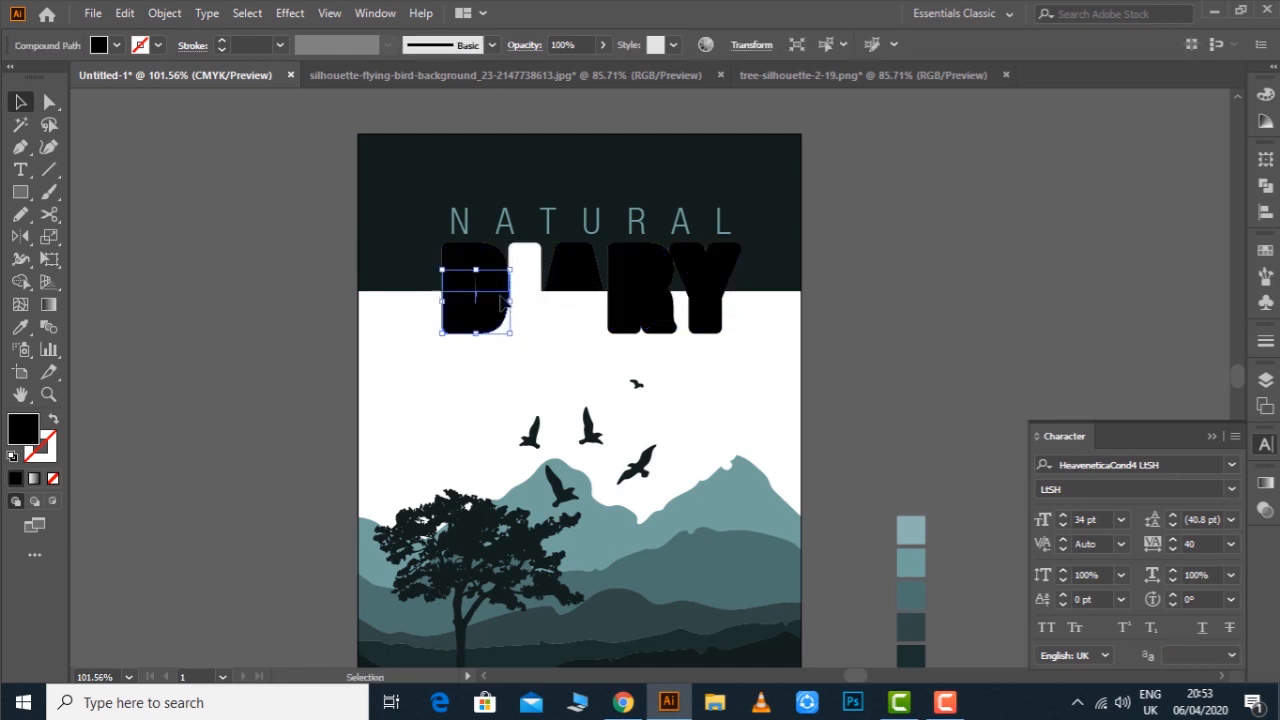
key(Delete)
click(492, 275)
key(Delete)
click(636, 304)
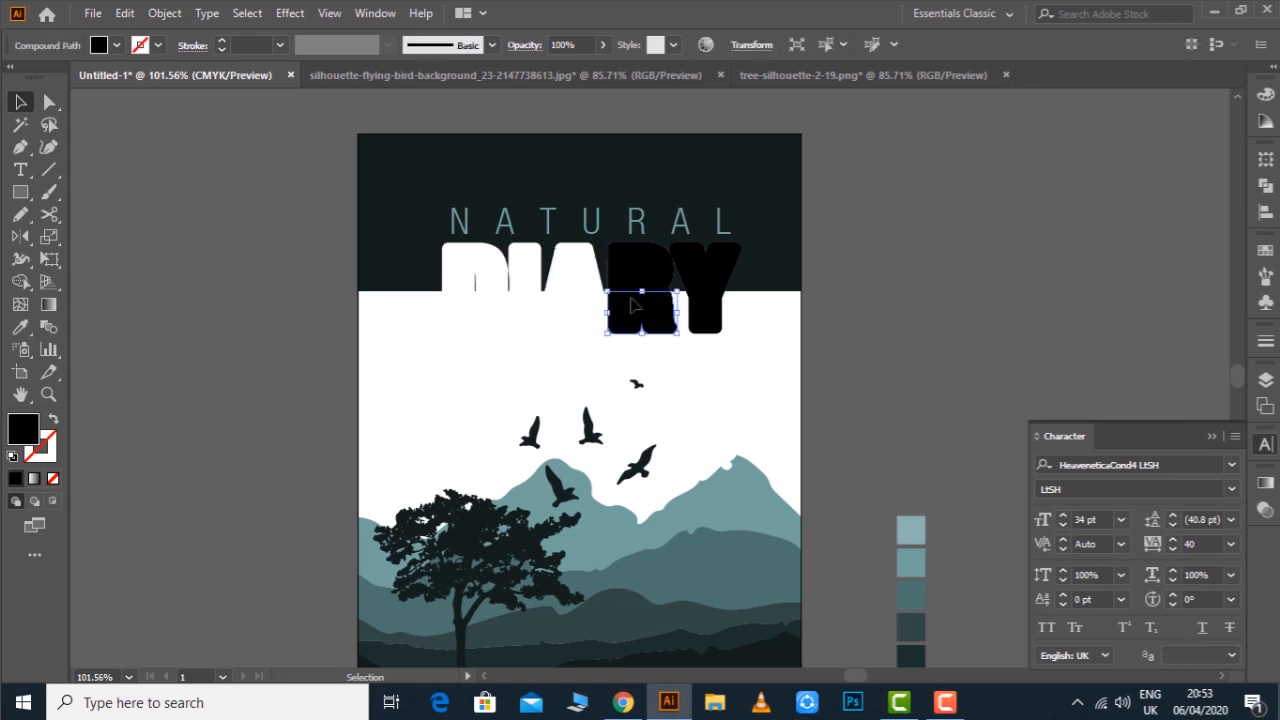
key(Delete)
click(645, 279)
key(Delete)
click(717, 281)
key(Delete)
click(712, 315)
key(Delete)
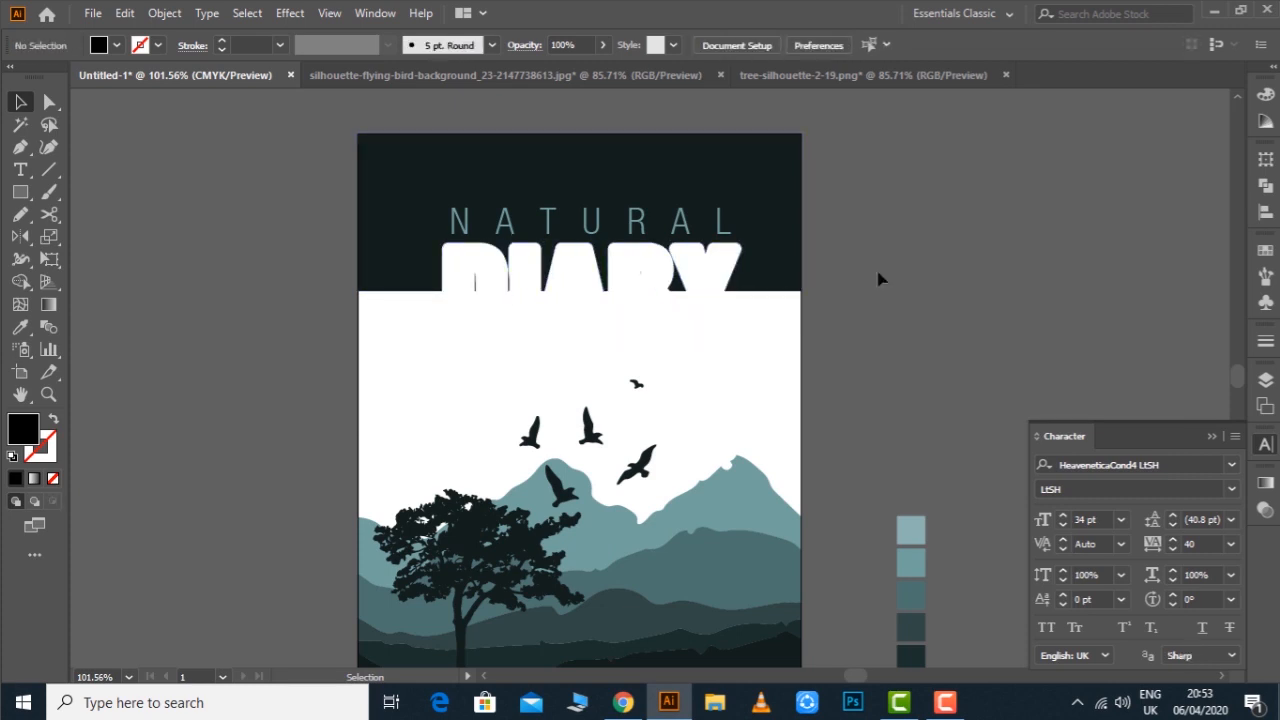
Paste the cut DIARY letters back in place in front of the title cut-out
key(ctrl+z)
key(ctrl+z)
key(ctrl+z)
key(ctrl+z)
key(ctrl+z)
key(ctrl+z)
key(ctrl+z)
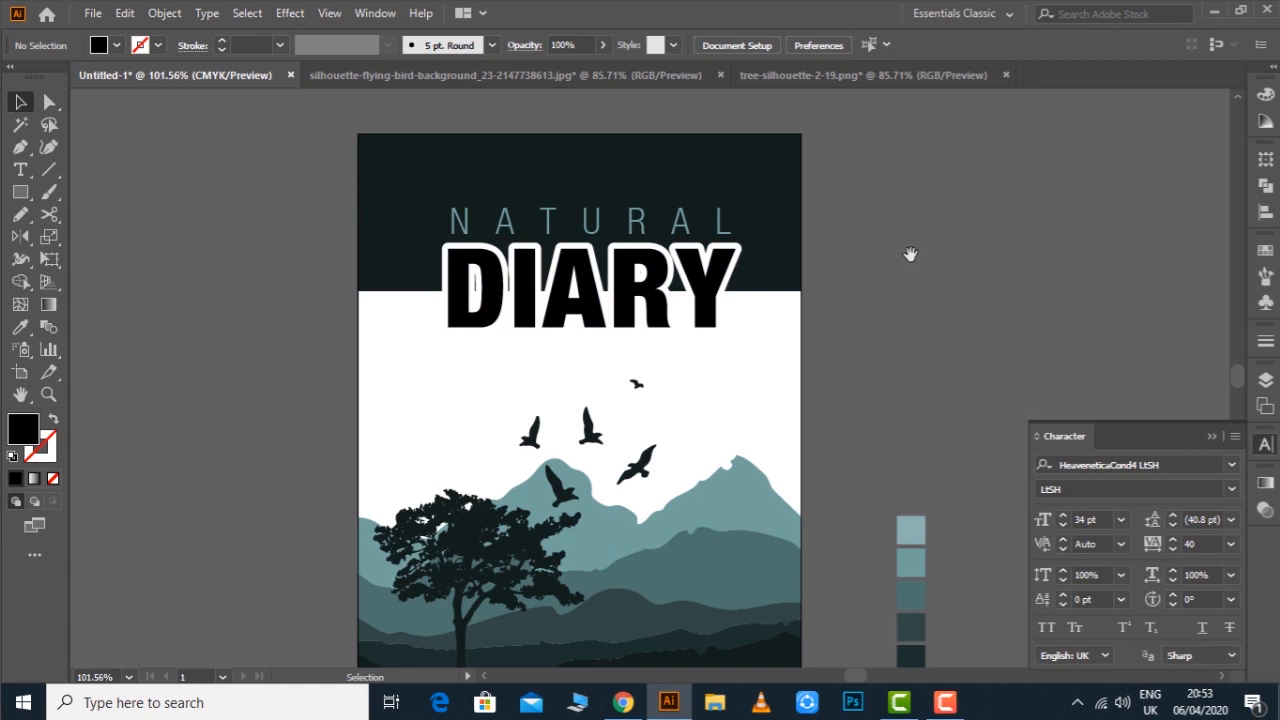
Group the five black DIARY letters
click(728, 318)
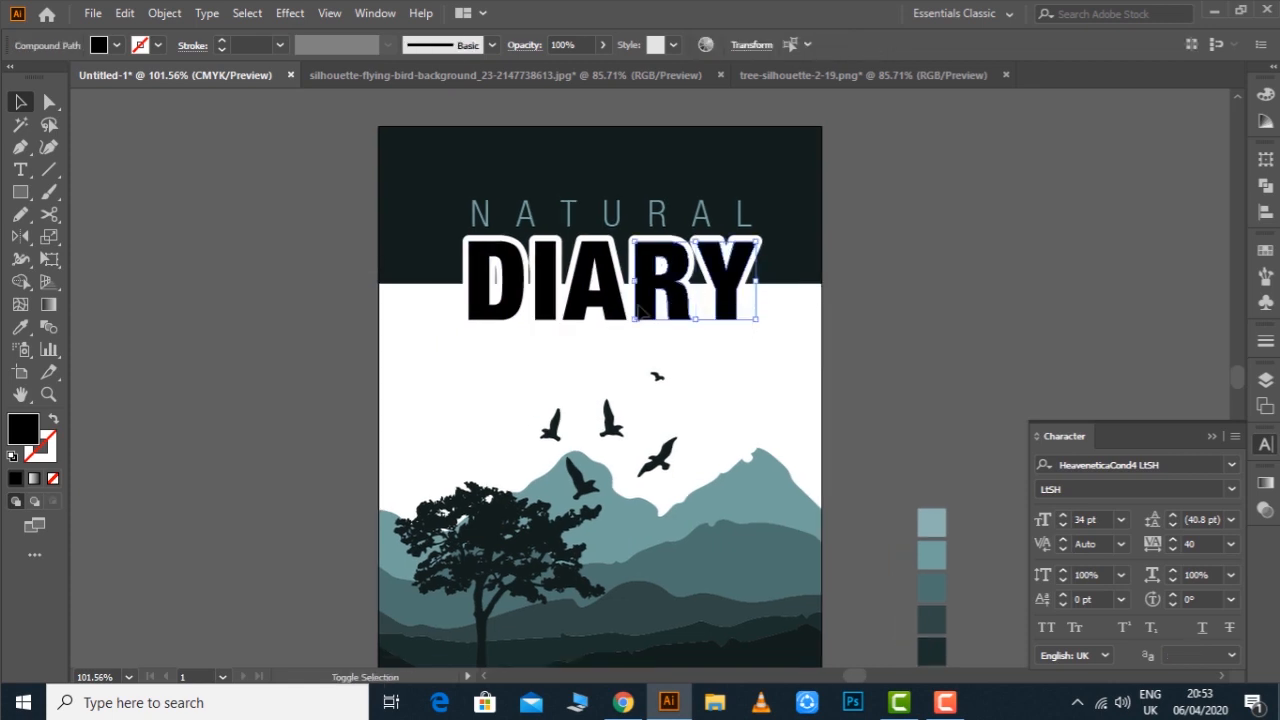
shift+click(548, 307)
shift+click(508, 314)
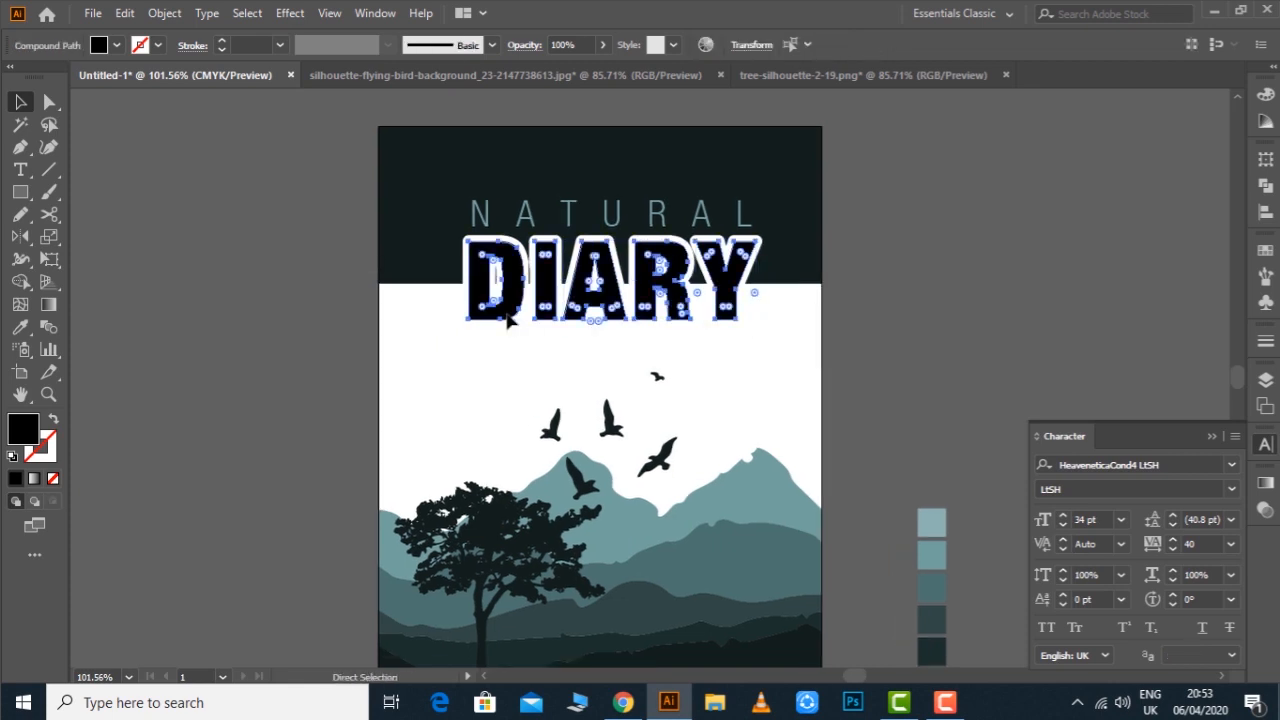
key(ctrl+g)
Fill the DIARY group with the near-black colour sampled from the foreground hills
scroll(591, 398, down, 1)
key(i)
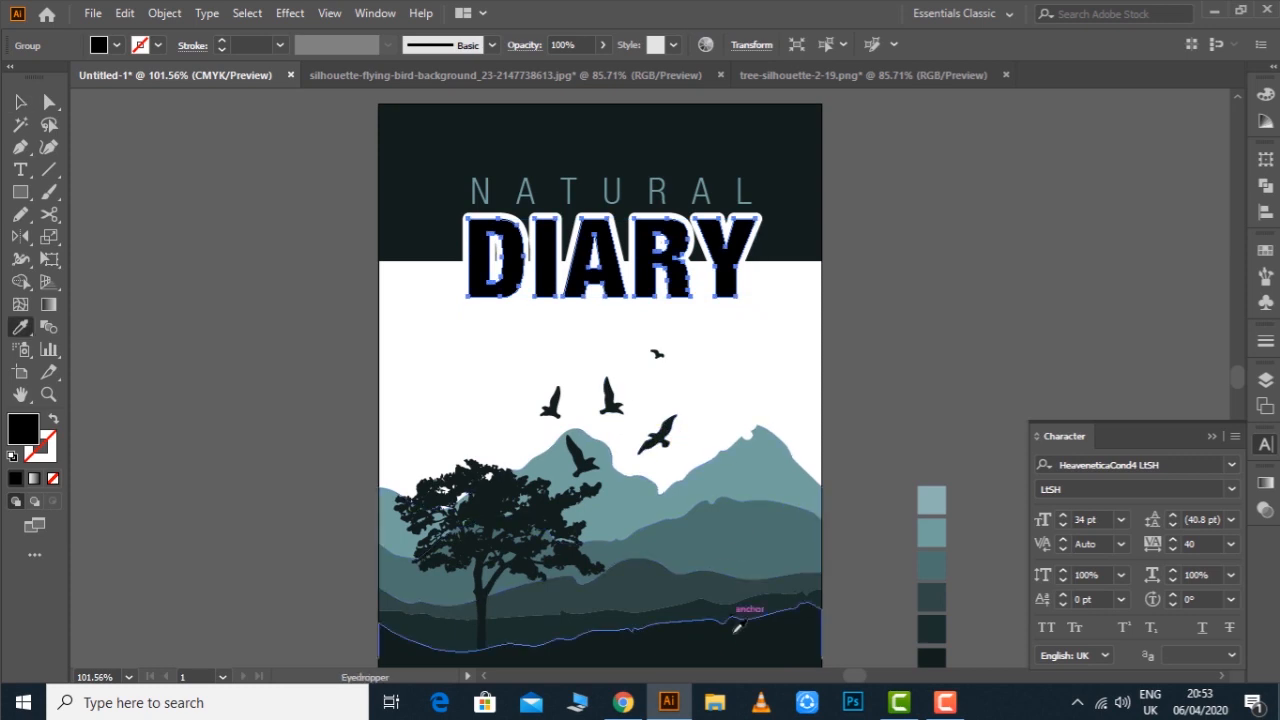
click(734, 618)
scroll(979, 246, right, 1)
drag(979, 246, 977, 248)
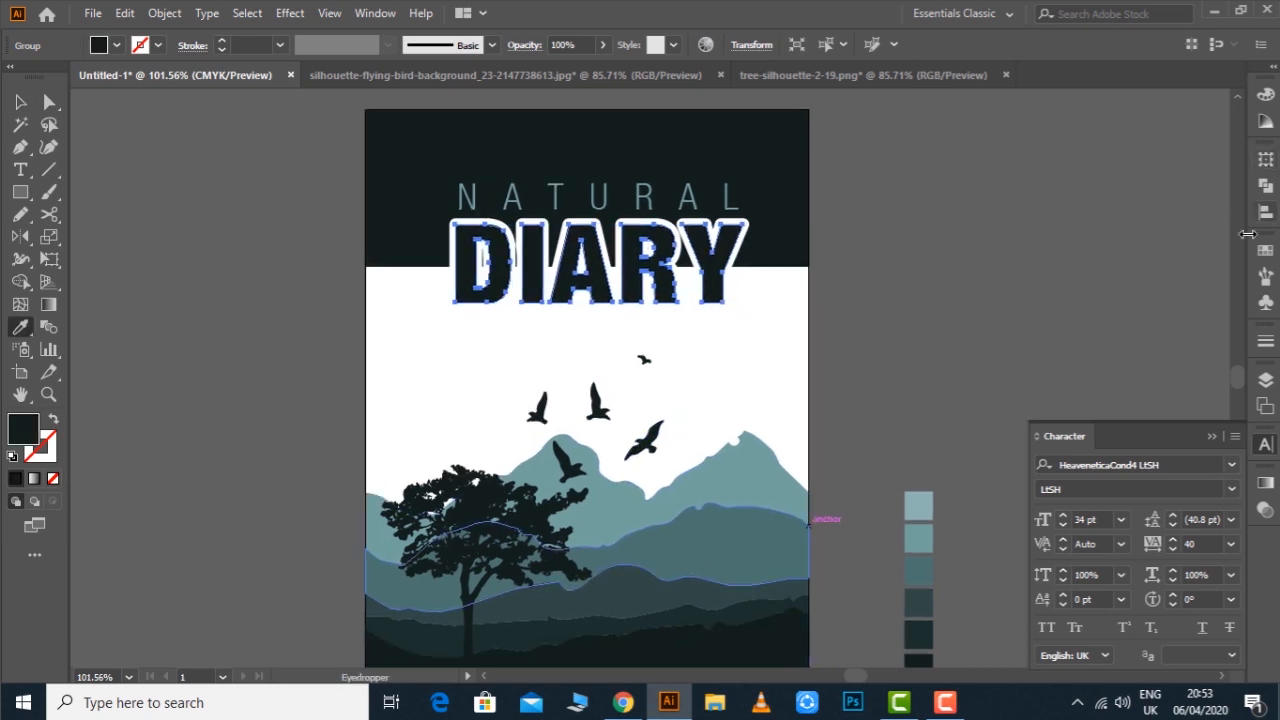
Recolour the DIARY group dark maroon with C 35, M 100, Y 80 and K 85
click(1267, 252)
click(1206, 301)
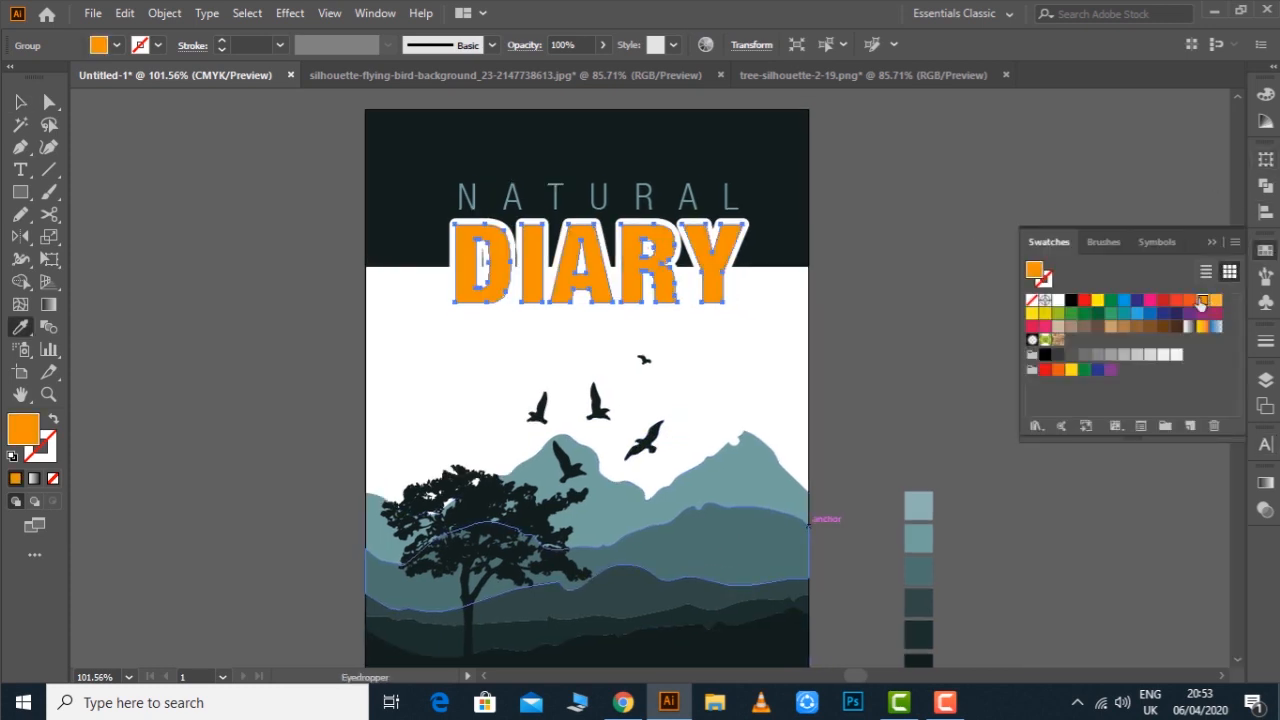
click(1215, 314)
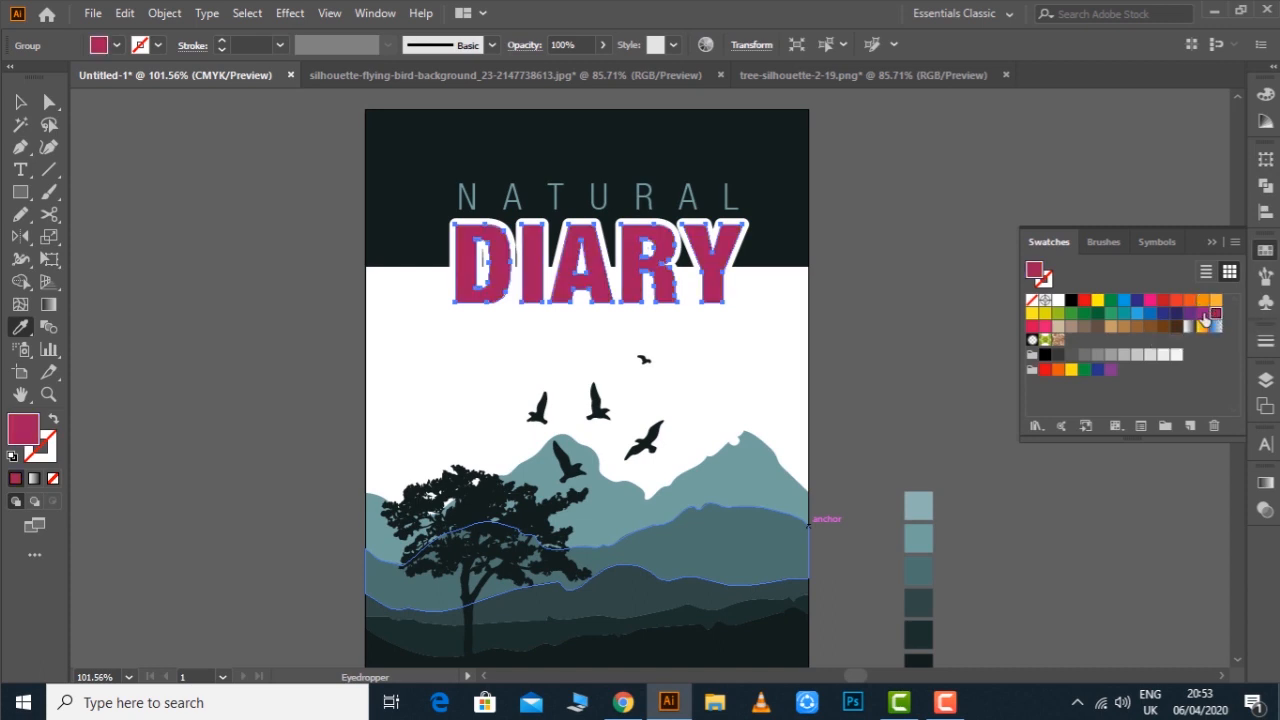
click(1260, 101)
drag(1120, 190, 1170, 192)
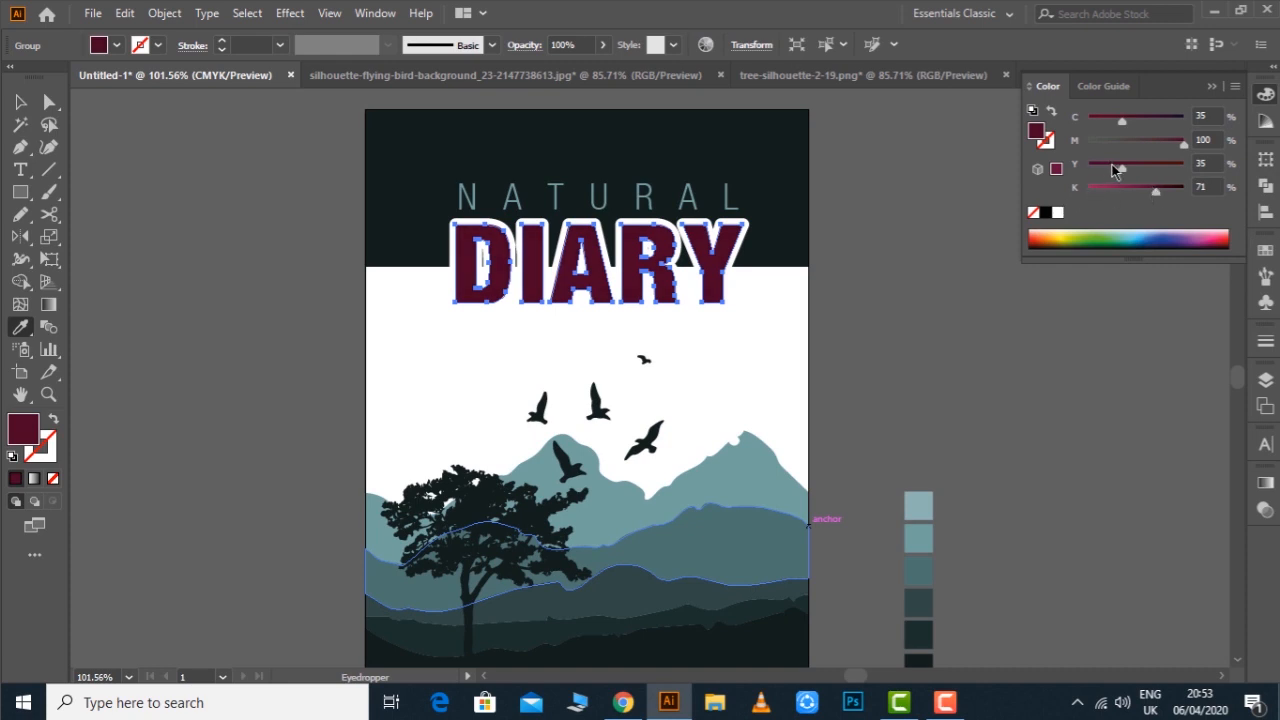
click(1169, 191)
ctrl+click(968, 277)
key(a)
drag(932, 294, 891, 285)
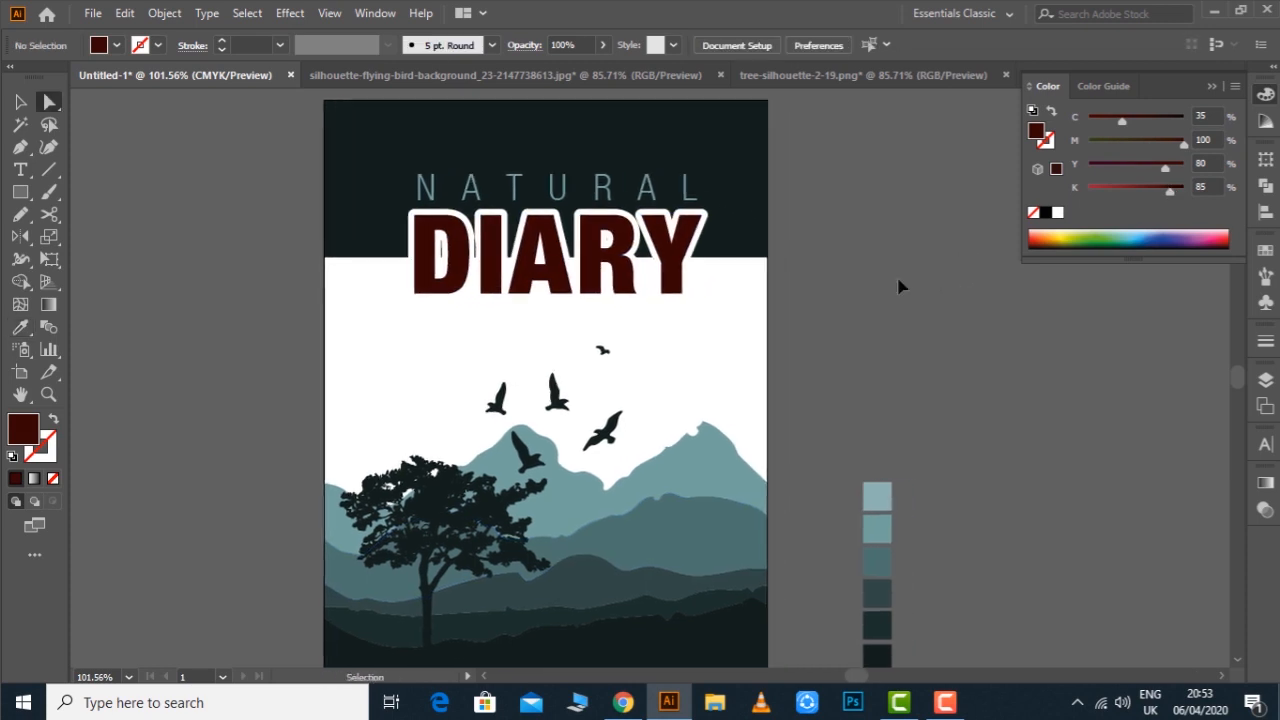
Duplicate the cover artboard with its artwork beside the original
key(ctrl+minus)
key(z)
drag(536, 290, 816, 605)
drag(783, 526, 840, 524)
drag(930, 446, 919, 452)
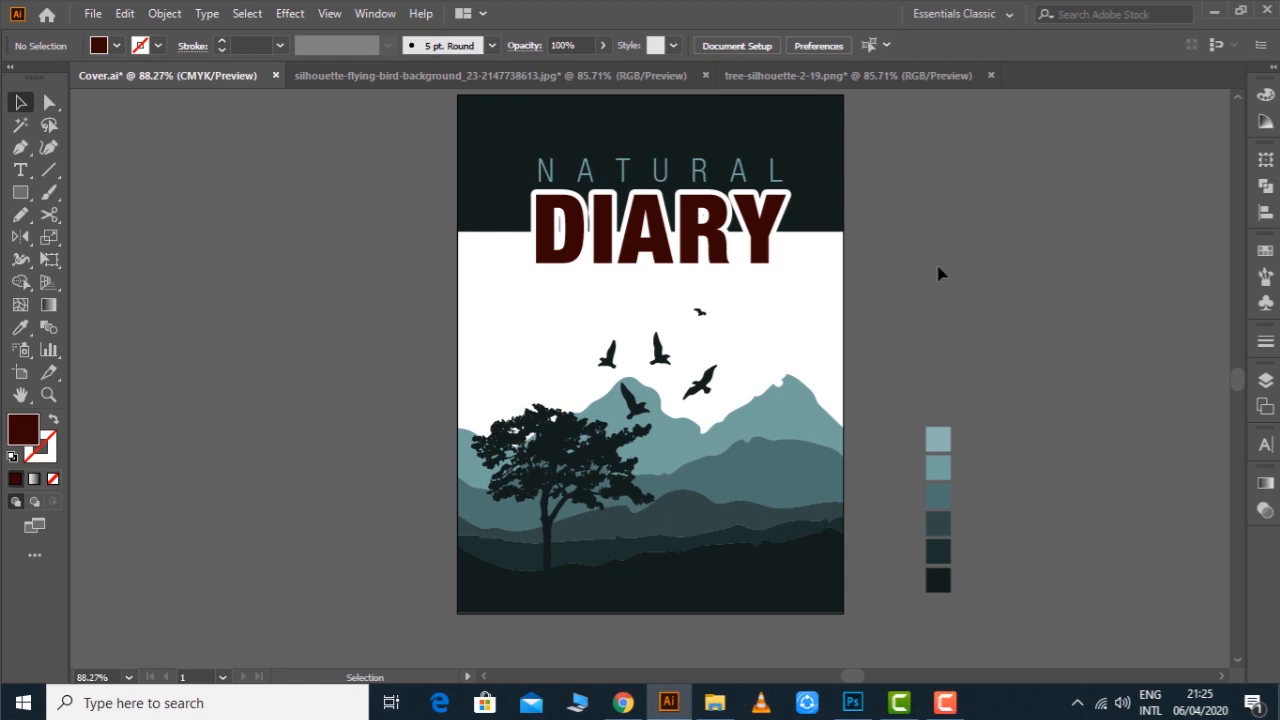
key(shift+o)
drag(741, 341, 538, 313)
key(v)
Group the NATURAL and DIARY texts on the duplicated cover
click(455, 258)
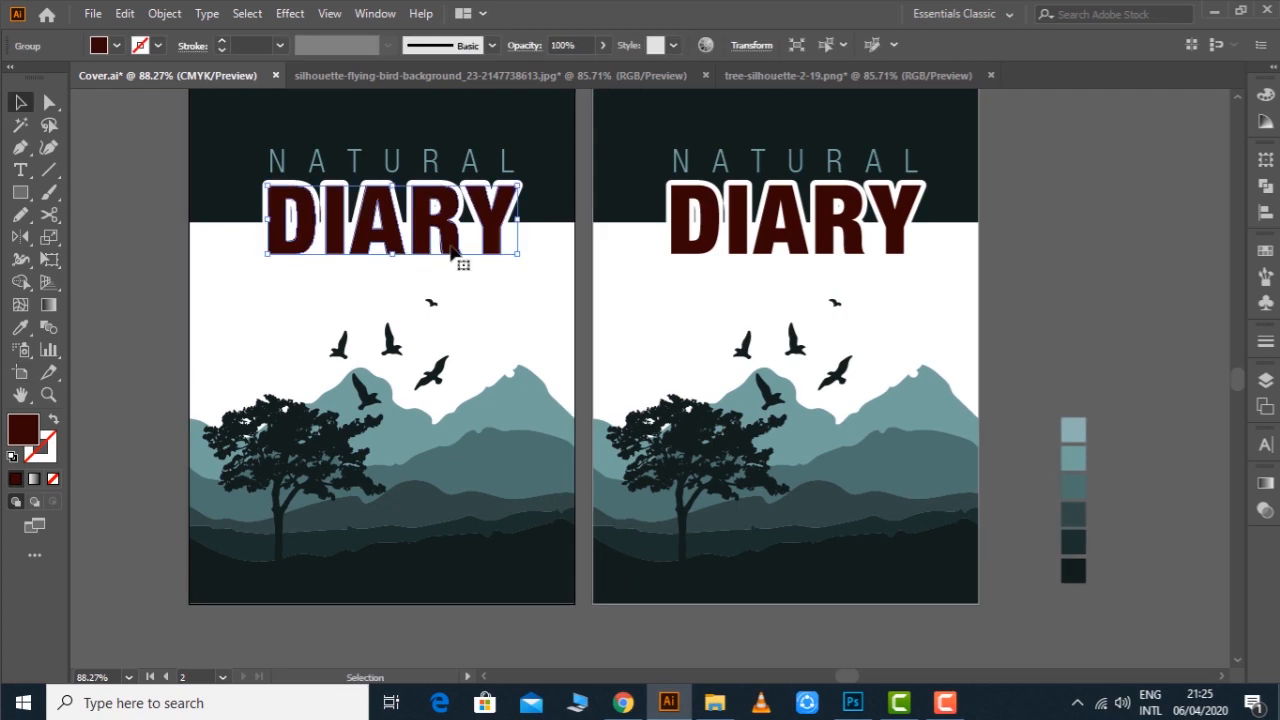
shift+click(457, 172)
key(ctrl+g)
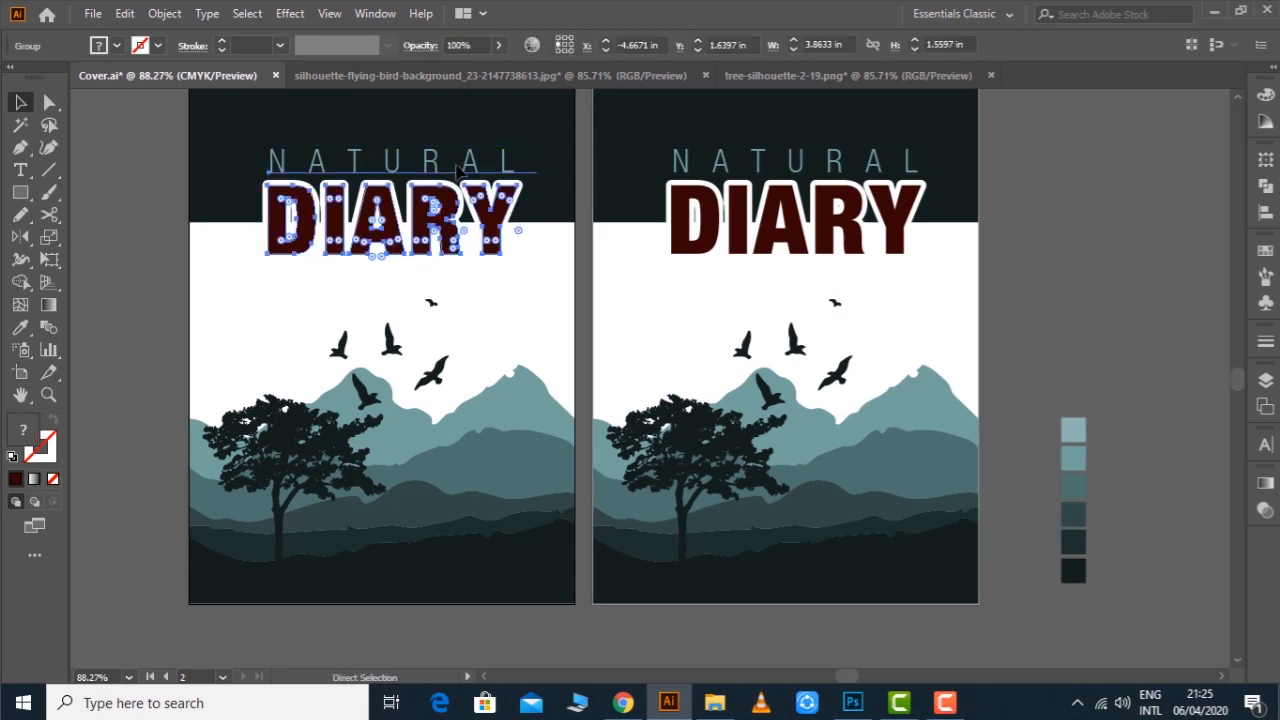
click(310, 314)
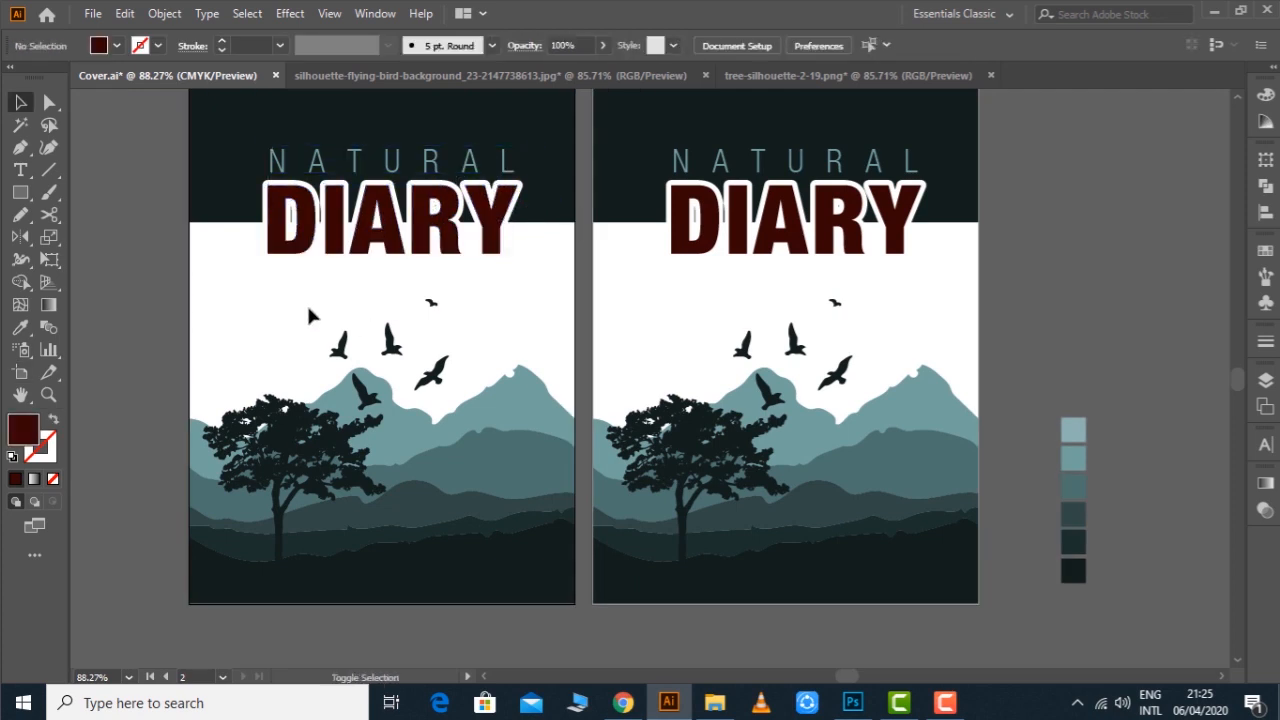
Narrow the duplicated artboard to a 1.36 in wide spine, keeping its 7.45 in height
key(shift+o)
drag(190, 347, 288, 346)
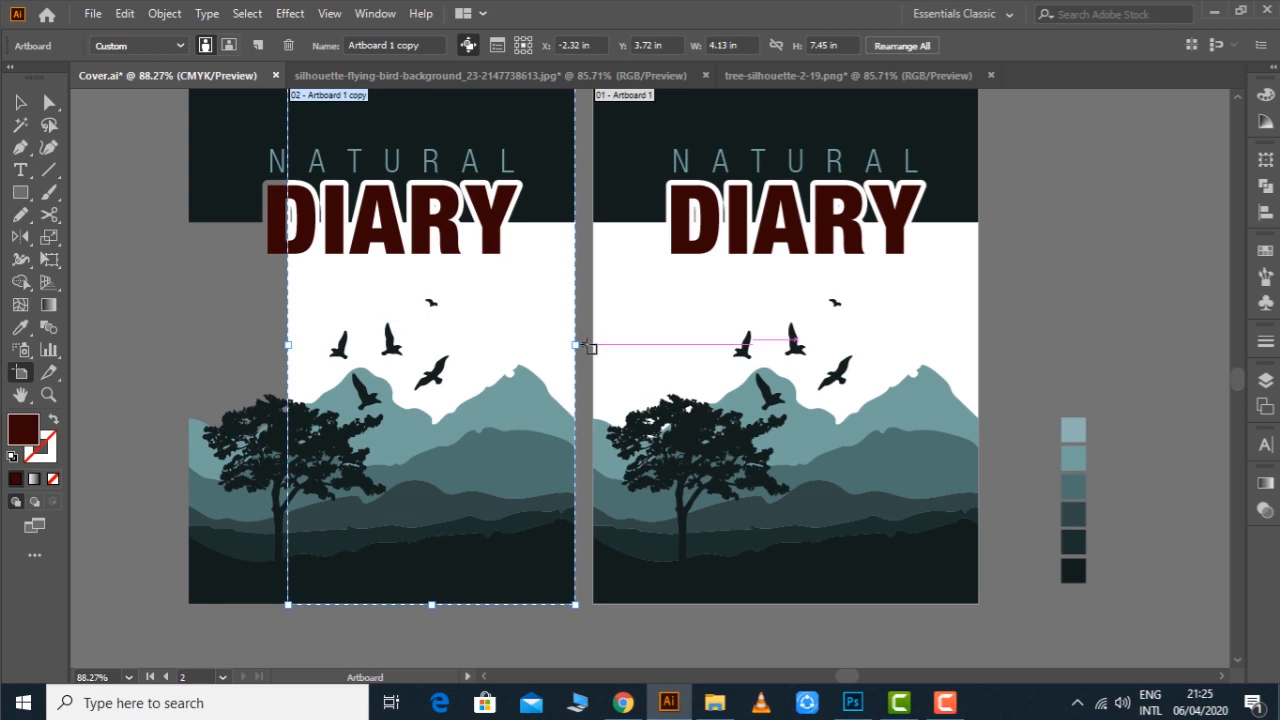
drag(576, 346, 548, 392)
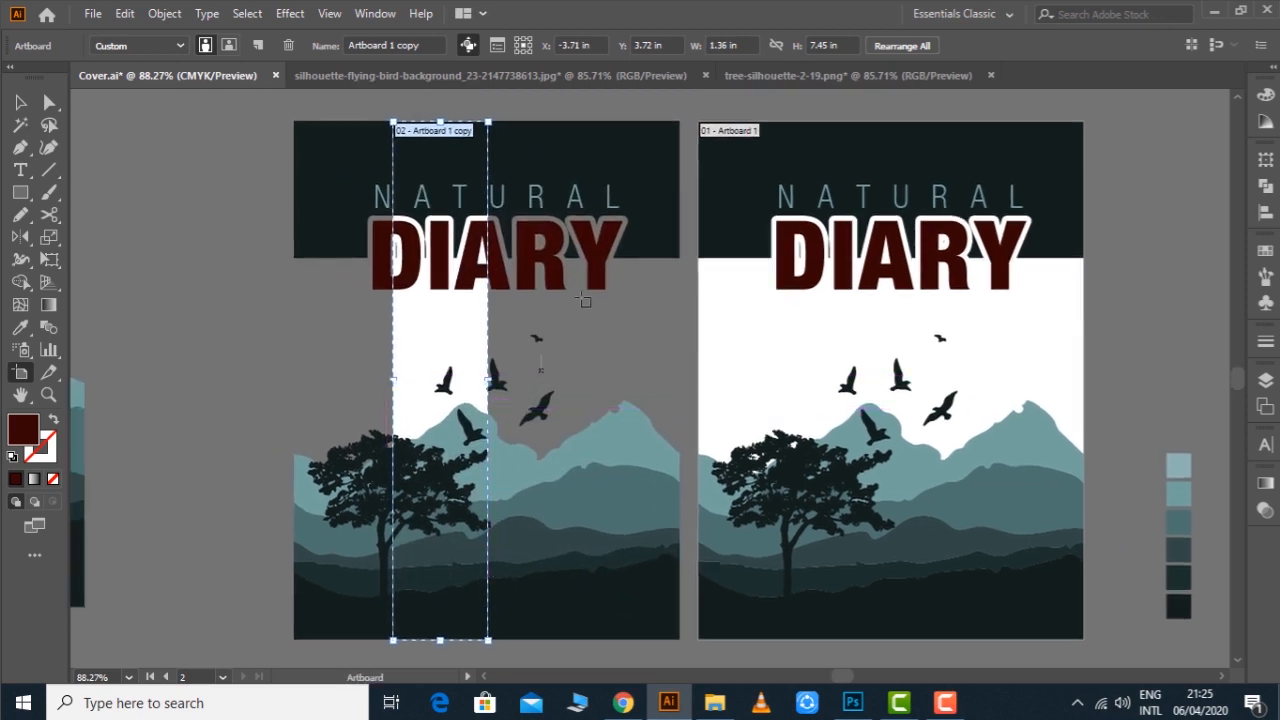
key(v)
drag(613, 321, 519, 311)
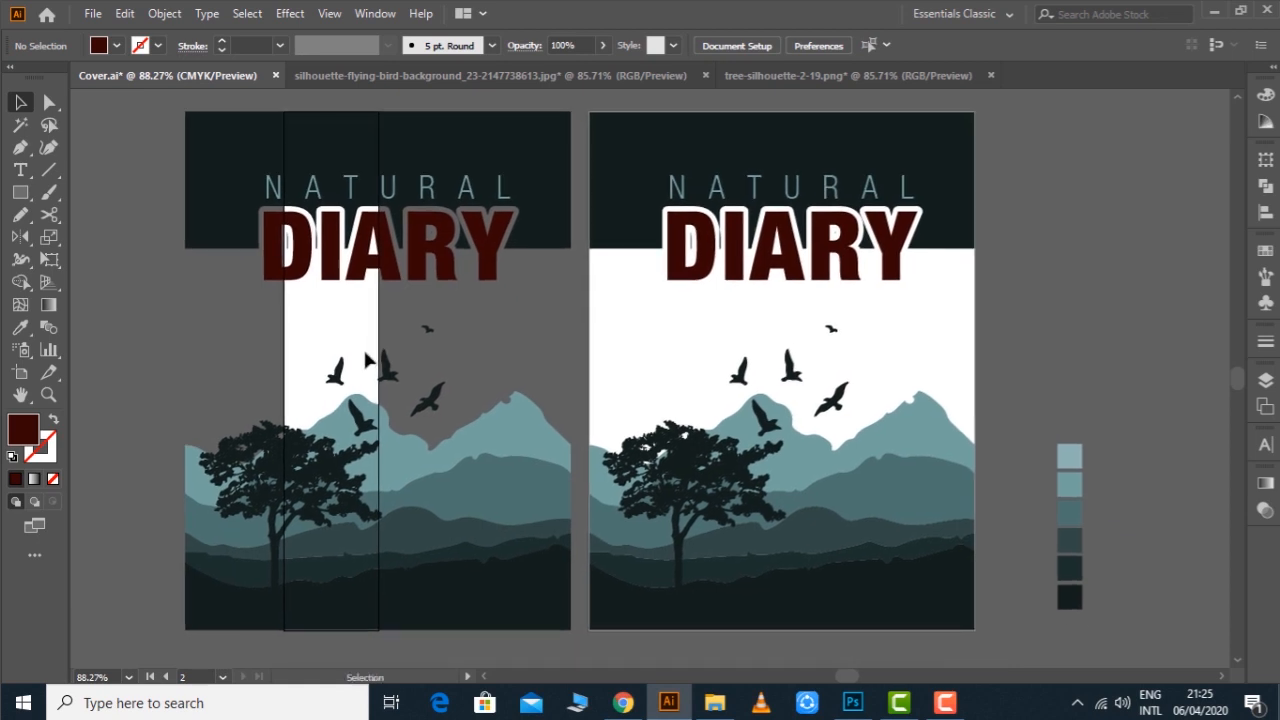
Group the spine copy's mountains, tree and birds and shift them slightly to the right
click(515, 450)
click(204, 346)
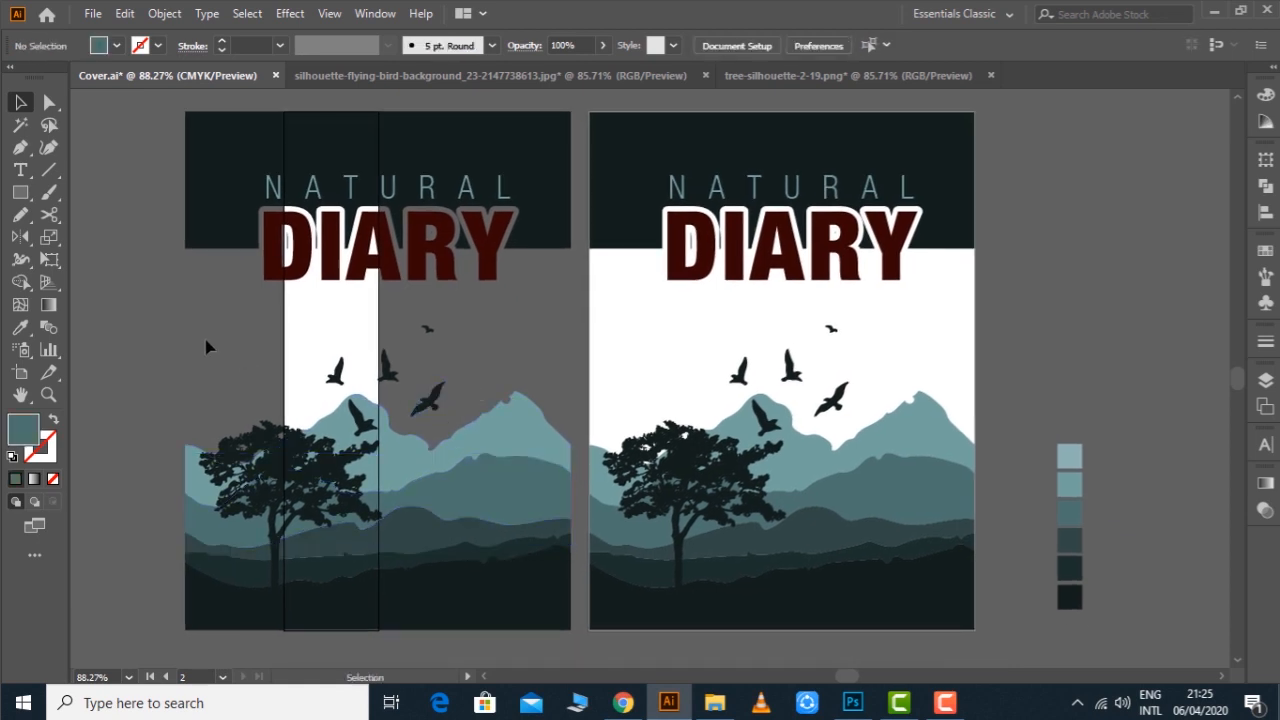
drag(538, 590, 514, 623)
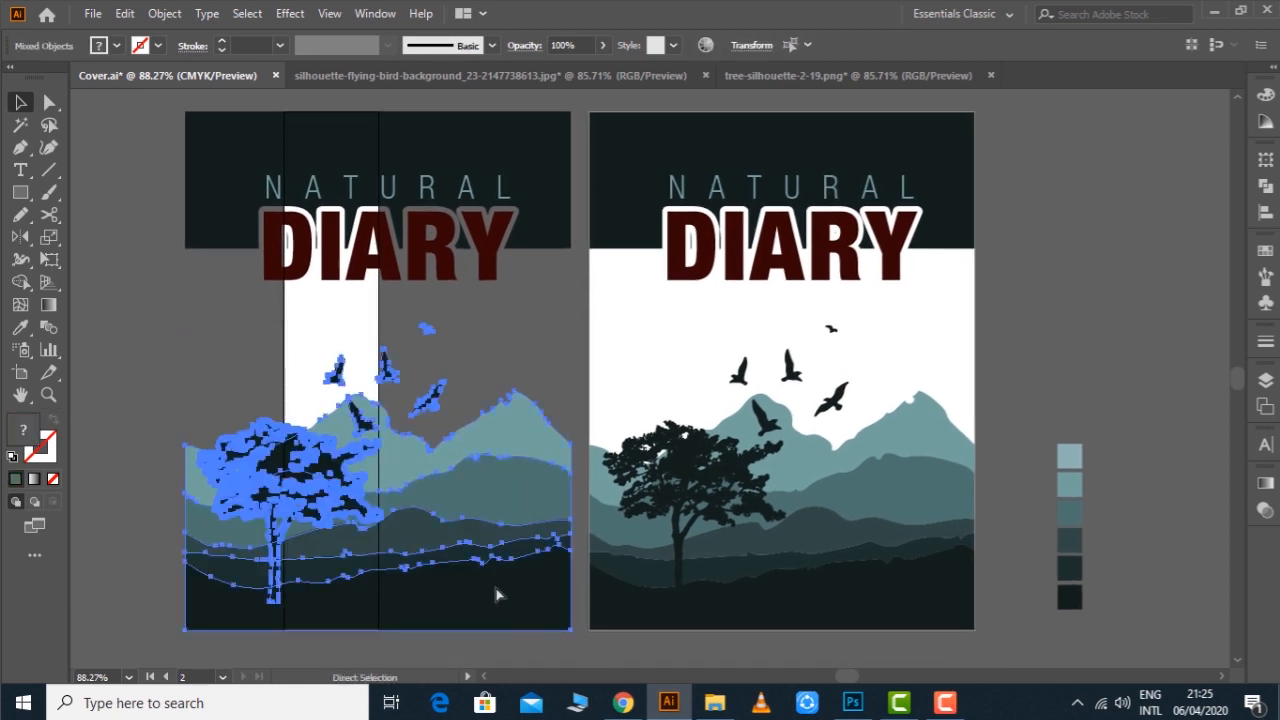
drag(384, 483, 394, 483)
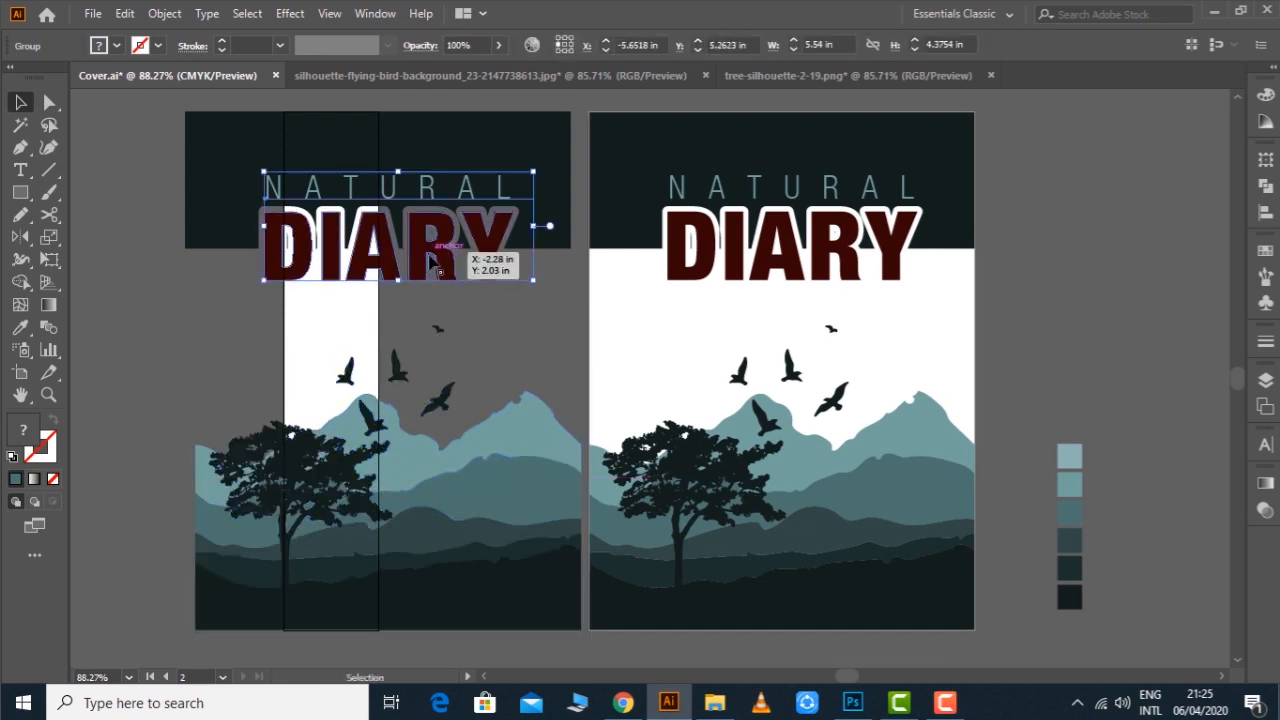
Remove the dark header band and leftover pieces behind the spine copy's title, keeping the title group in place
click(430, 245)
key(ctrl+x)
click(440, 165)
key(Delete)
drag(286, 212, 370, 265)
key(Delete)
key(ctrl+f)
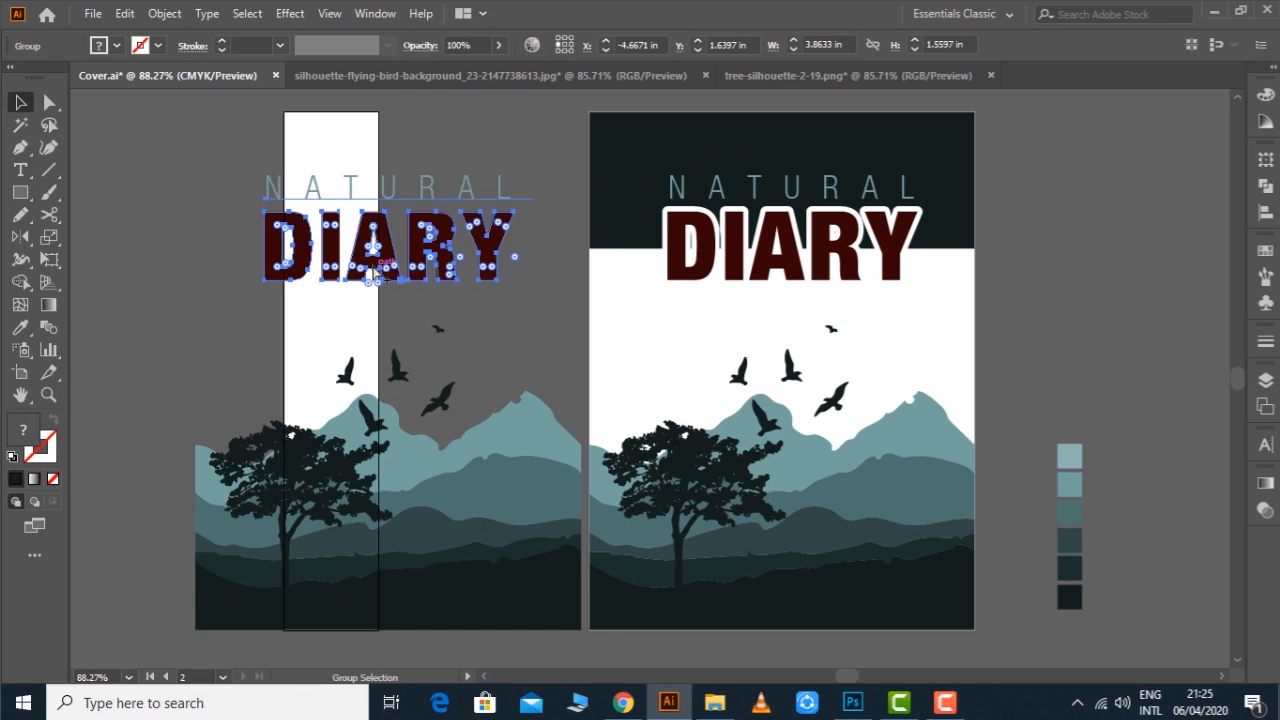
Rotate the title group 90° clockwise and scale it to about 0.91 by 2.25 in at the spine's upper part
drag(533, 225, 355, 348)
drag(329, 289, 329, 317)
click(429, 250)
click(358, 245)
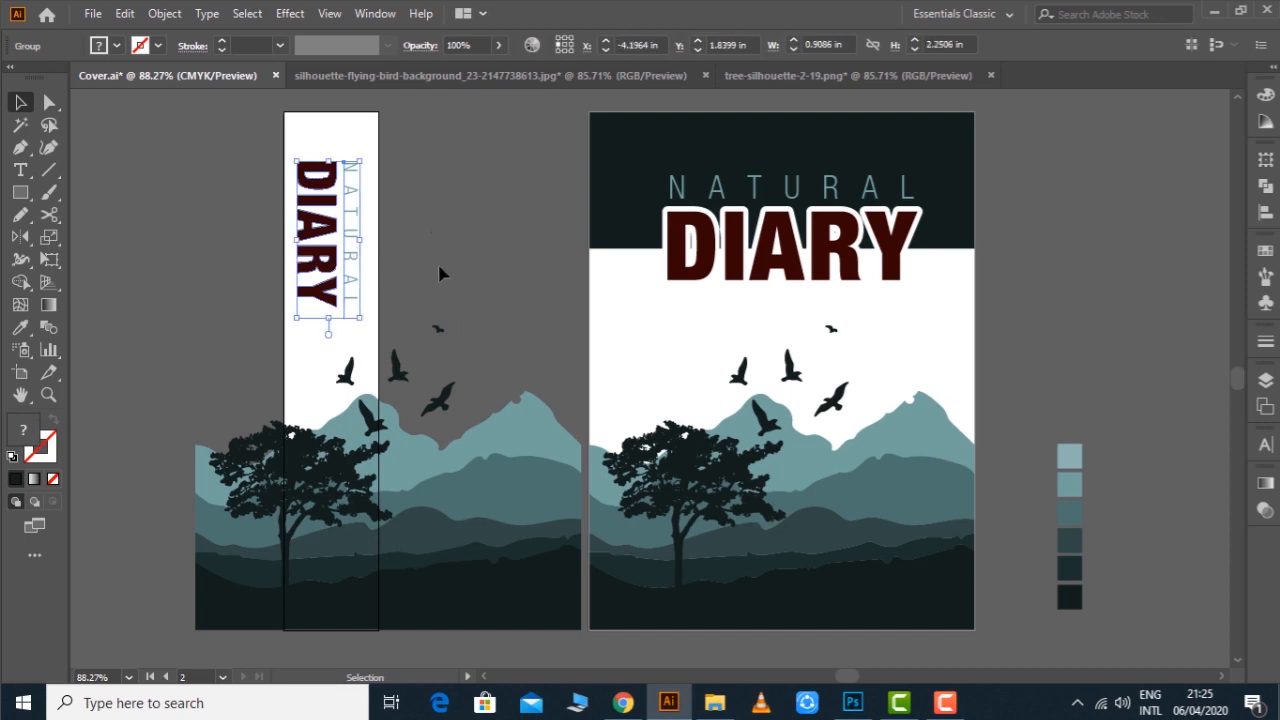
Recolour the spine's NATURAL text with the dark colour sampled from the front cover's header band
key(a)
click(440, 270)
click(358, 282)
key(i)
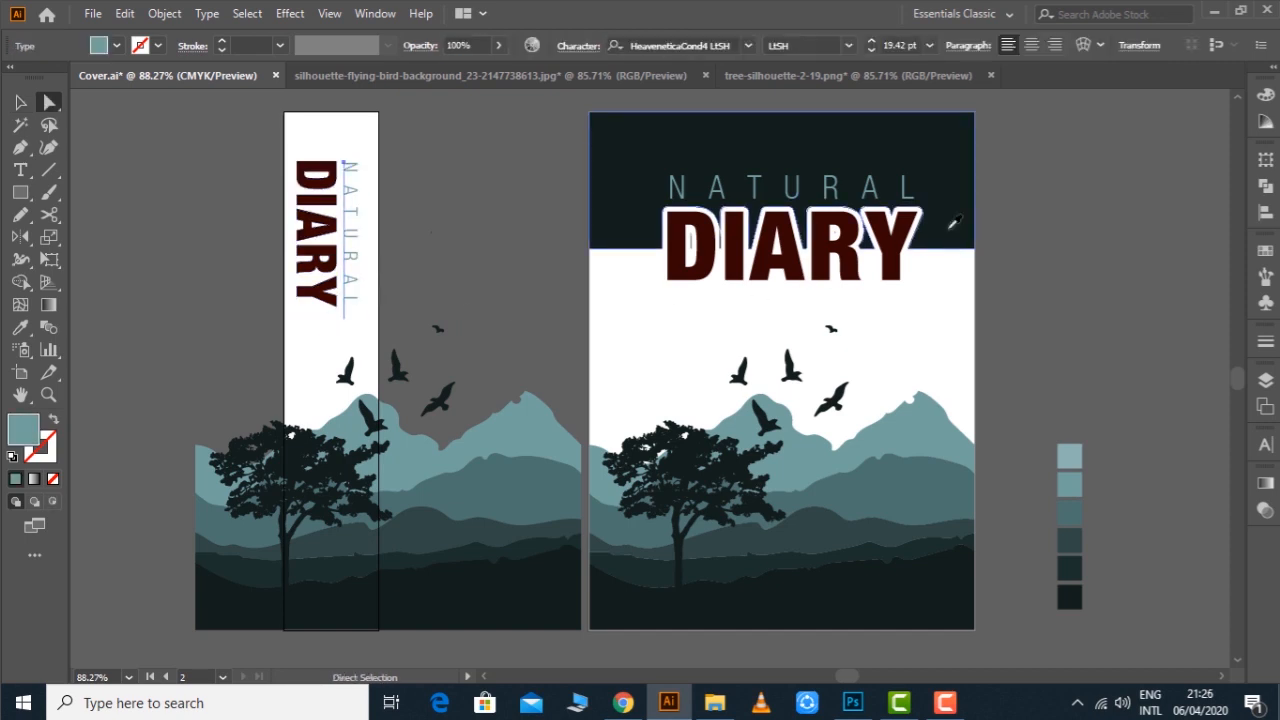
click(946, 229)
key(a)
click(497, 232)
key(space)
drag(477, 250, 537, 244)
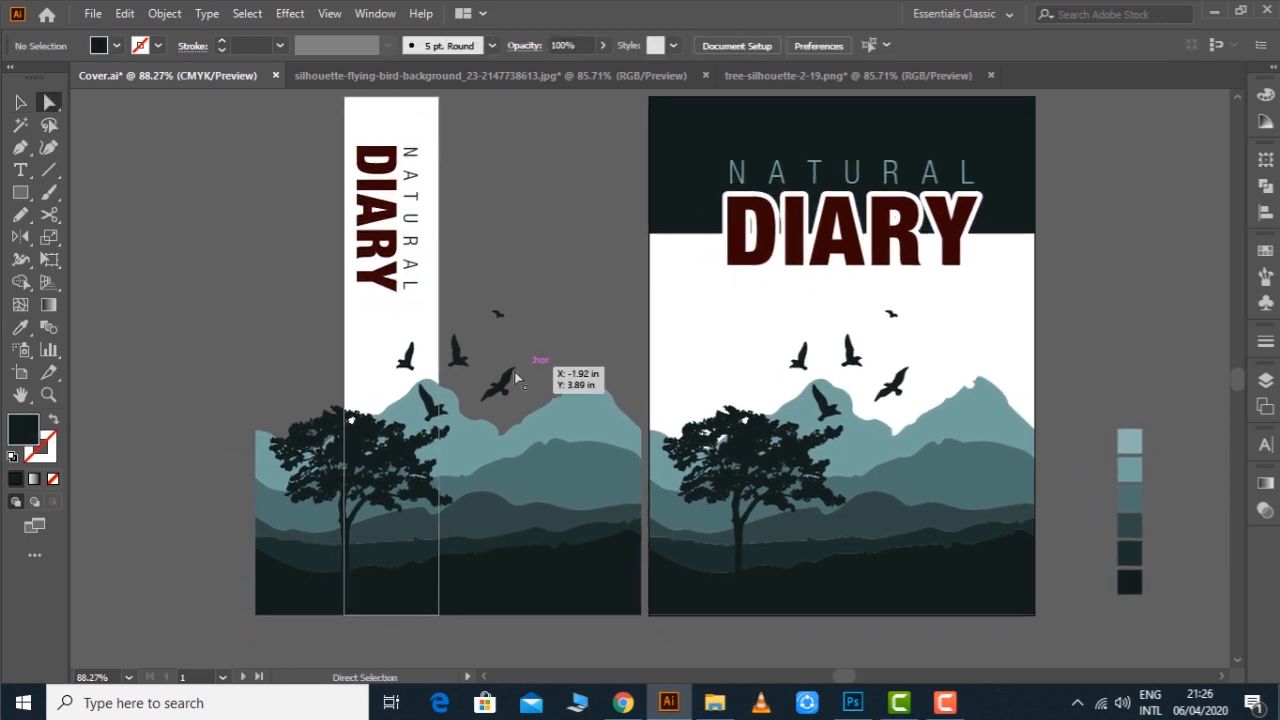
Scale down the spine's landscape group and align it with the base of the spine artboard
key(v)
click(443, 432)
drag(255, 470, 320, 464)
drag(638, 458, 585, 477)
drag(478, 508, 474, 565)
drag(456, 405, 457, 357)
drag(450, 475, 455, 487)
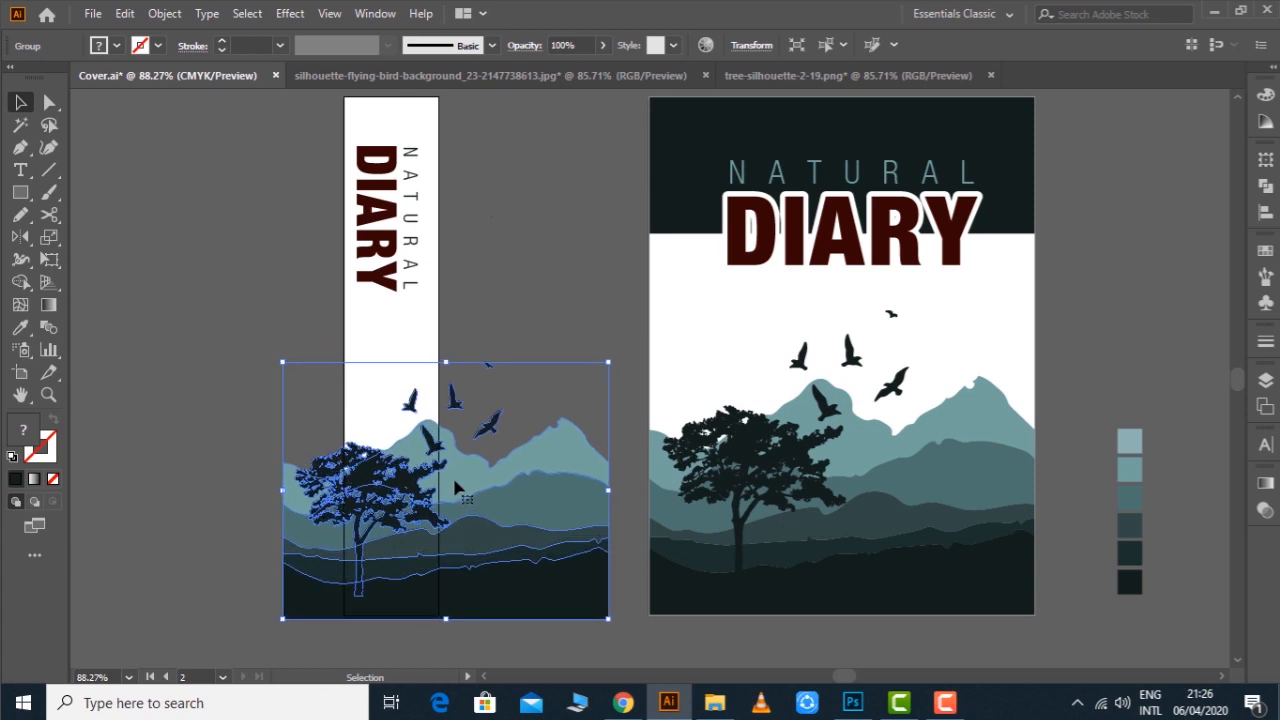
Ungroup the spine's landscape and move the birds left over the spine artboard
click(519, 320)
click(453, 401)
right_click(517, 287)
click(569, 442)
click(540, 309)
drag(462, 410, 417, 398)
click(510, 328)
mouse_move(510, 334)
mouse_down()
mouse_move(503, 315)
mouse_move(504, 340)
mouse_up()
Draw a rectangle covering the spine artboard and use it as a clipping mask for the landscape and birds
key(m)
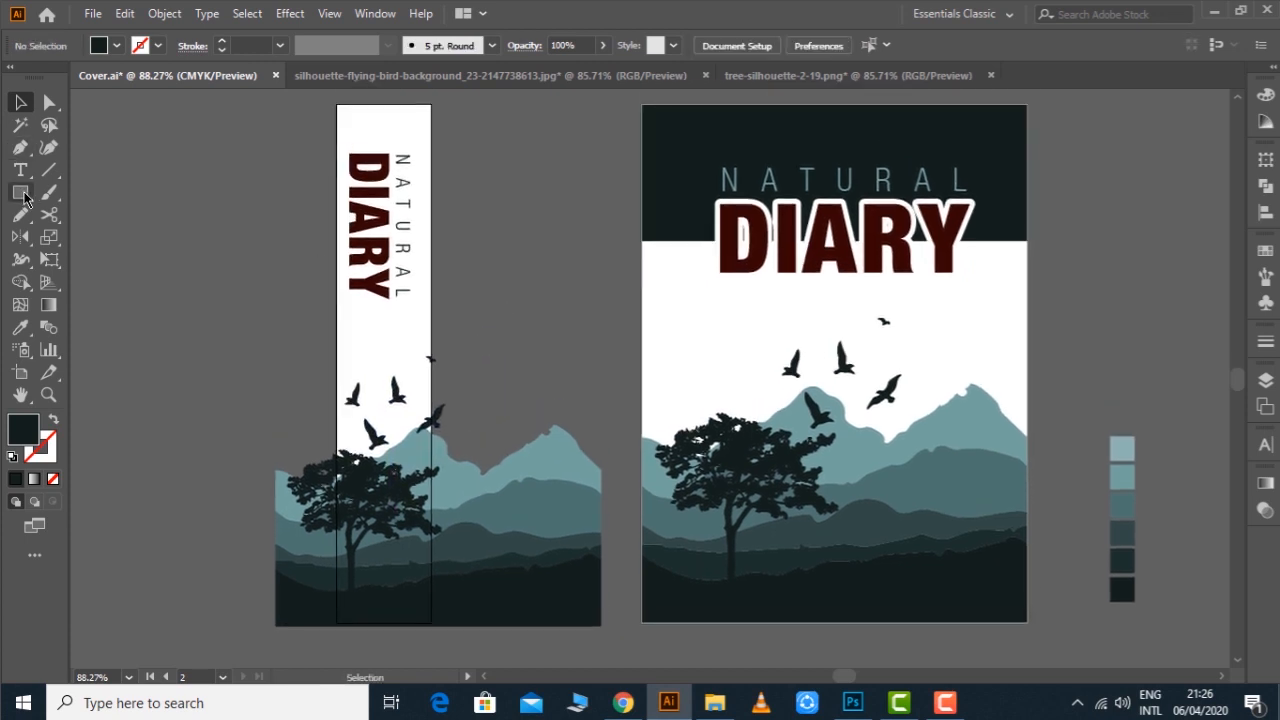
drag(336, 105, 431, 625)
key(v)
drag(478, 410, 292, 625)
right_click(223, 386)
click(276, 540)
click(287, 384)
drag(503, 332, 486, 331)
Move the spine artboard with its artwork close beside the front cover
key(shift+o)
drag(335, 345, 529, 346)
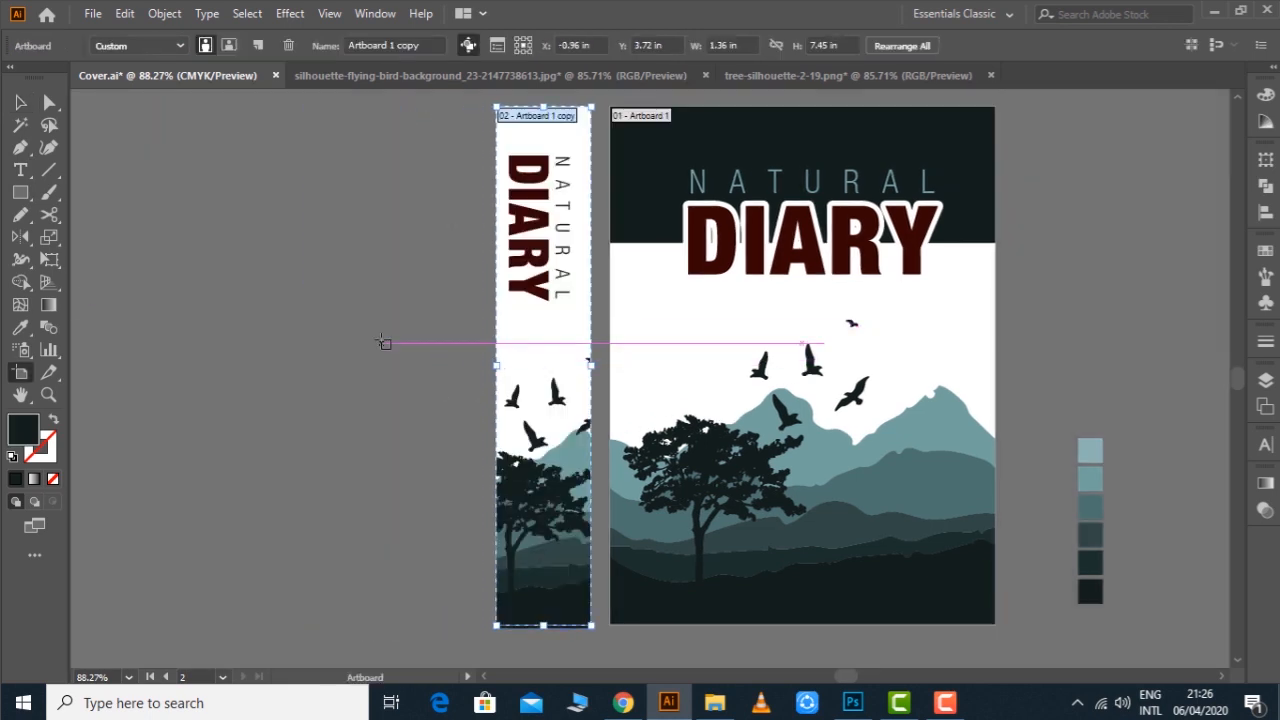
key(v)
Enlarge the spine's vertical NATURAL DIARY title slightly
click(563, 290)
drag(573, 310, 580, 368)
click(390, 346)
drag(375, 333, 330, 341)
Export both artboards as separate PNG files at 500 ppi, replacing the existing Cover-01.png and Cover-02.png
click(92, 13)
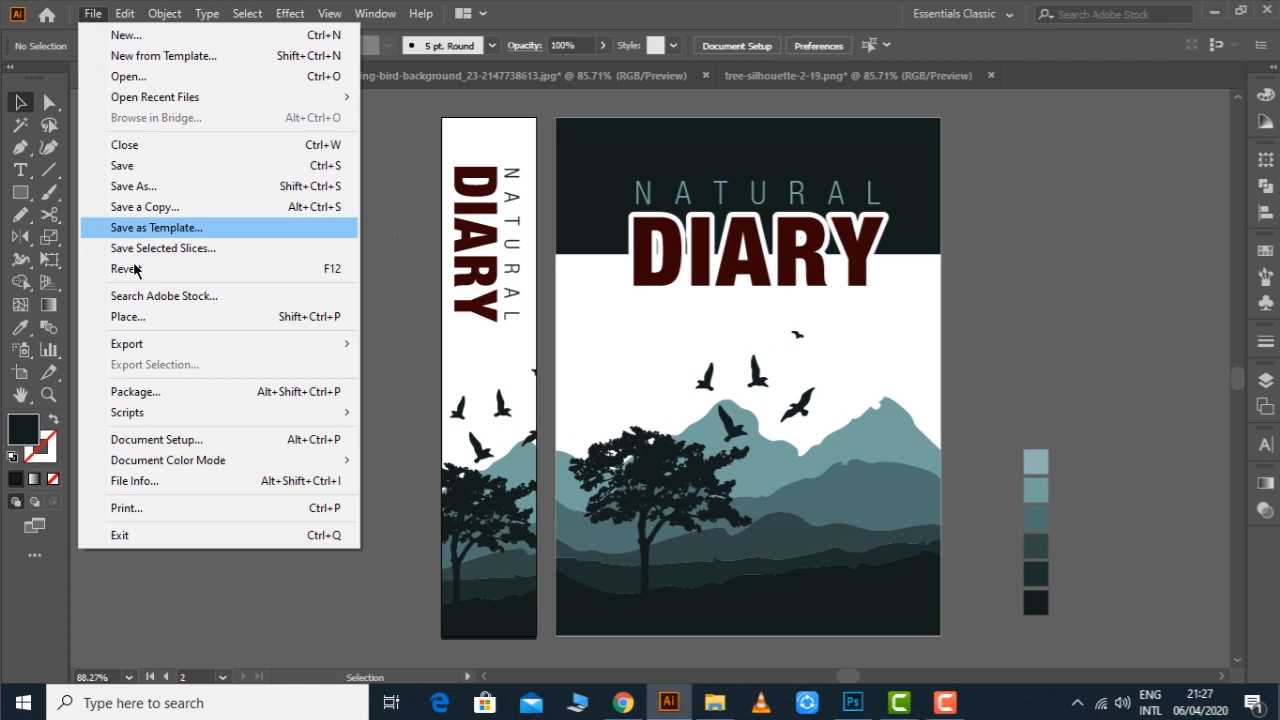
mouse_move(300, 345)
click(366, 366)
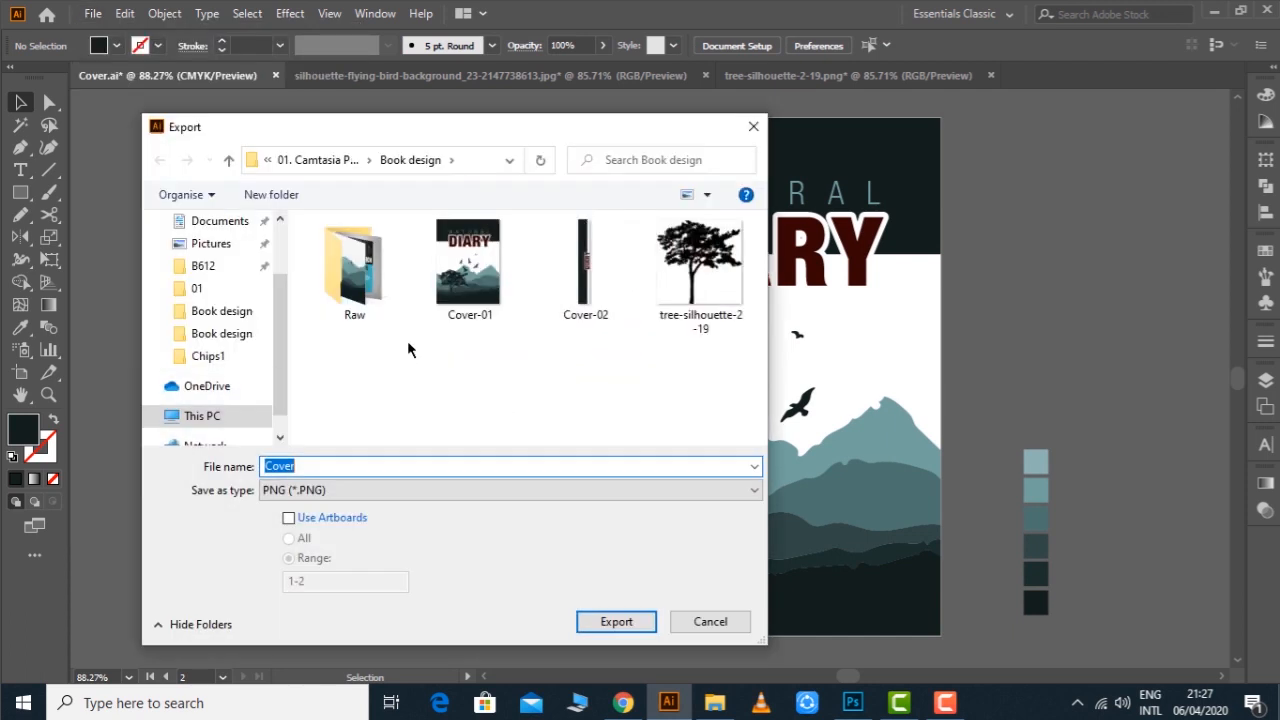
click(290, 518)
click(616, 621)
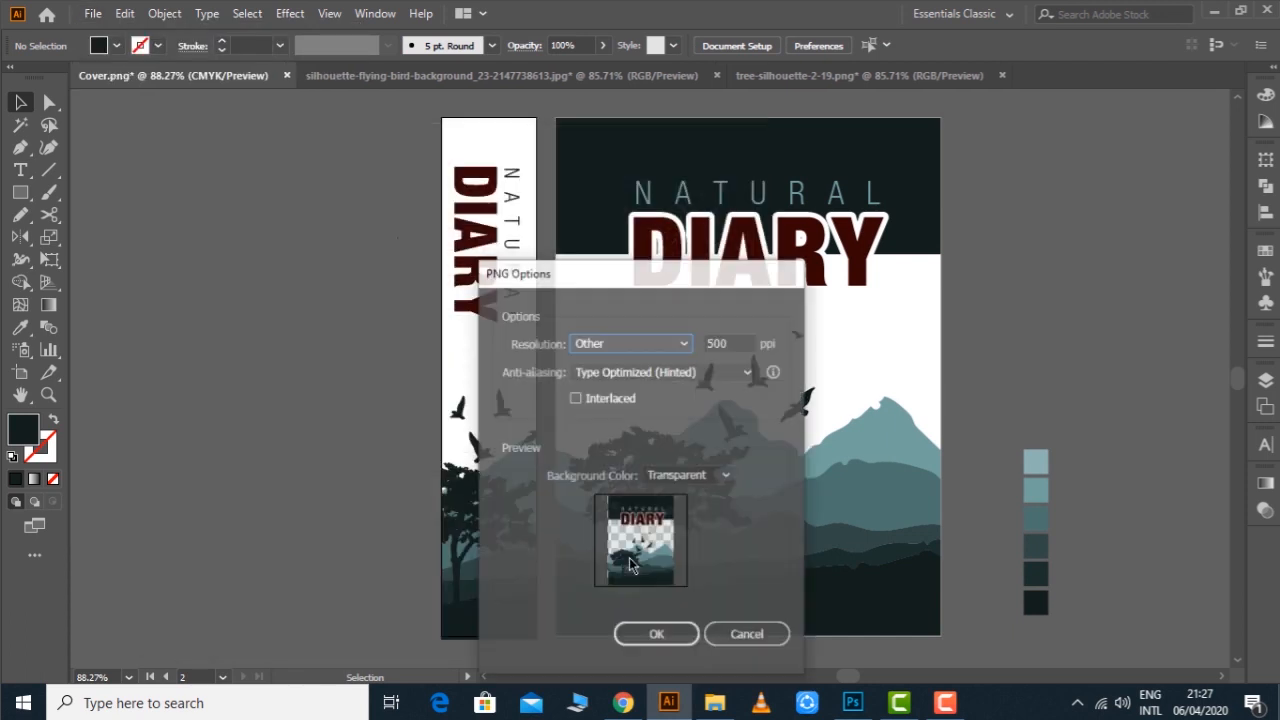
click(656, 636)
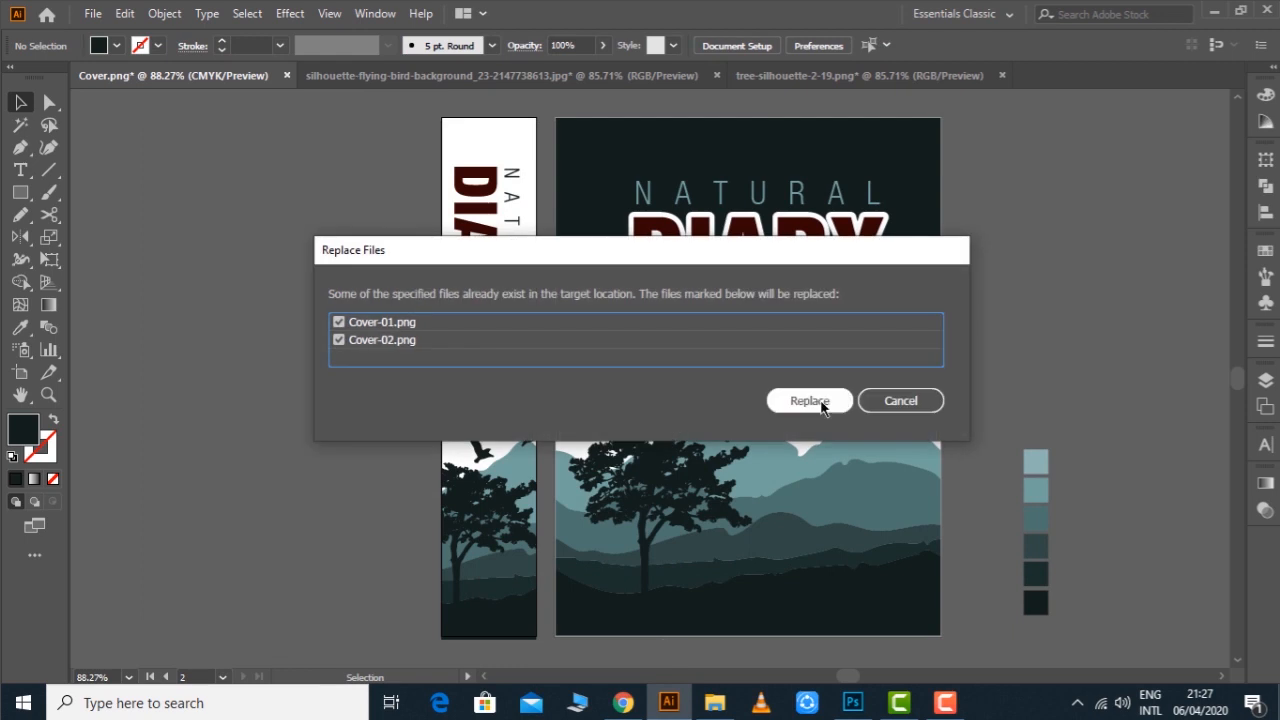
click(812, 401)
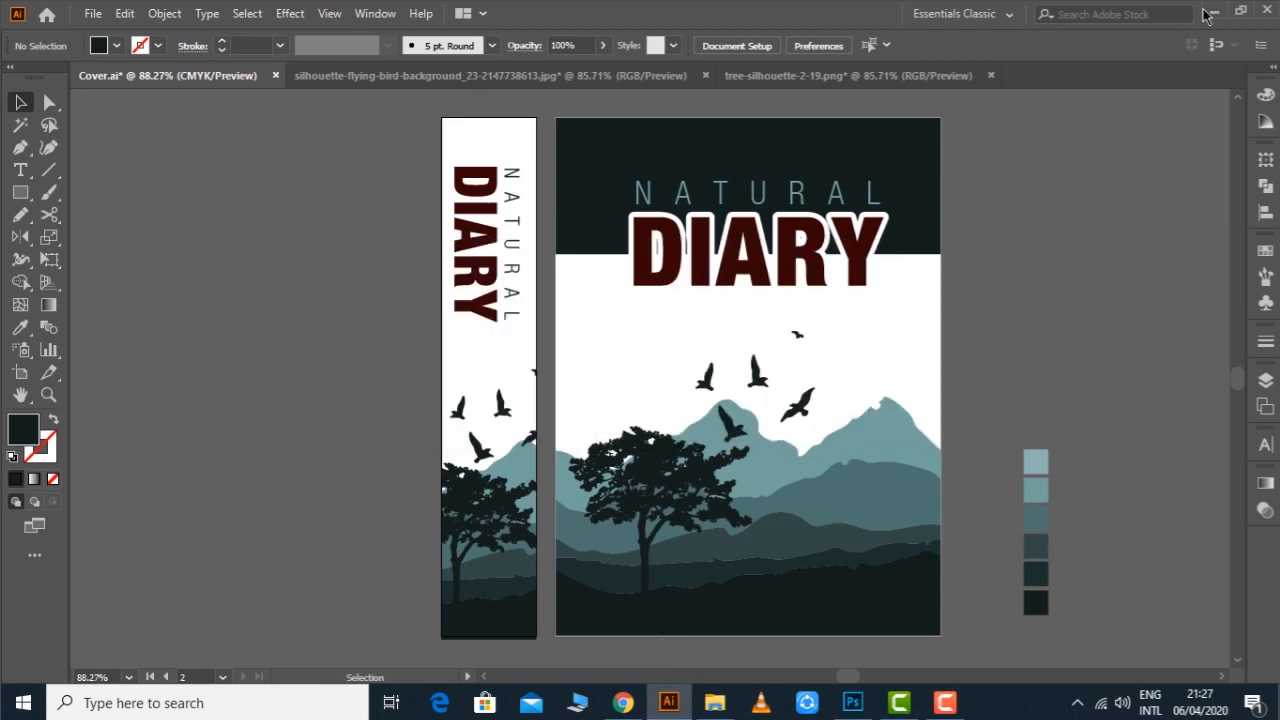
Minimize Illustrator and open the book mockup file Free_Book_Mockup_5 from the Book design folder in Photoshop
click(1209, 12)
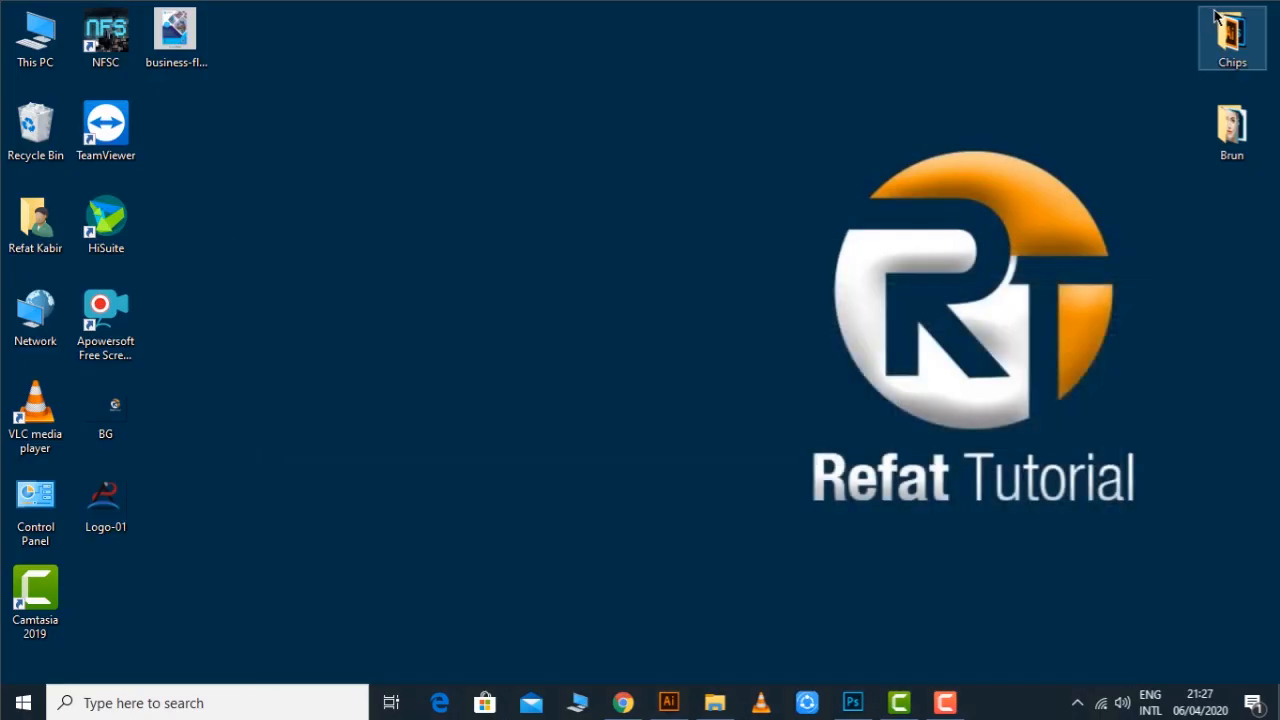
click(714, 703)
double_click(716, 150)
key(z)
drag(638, 388, 678, 370)
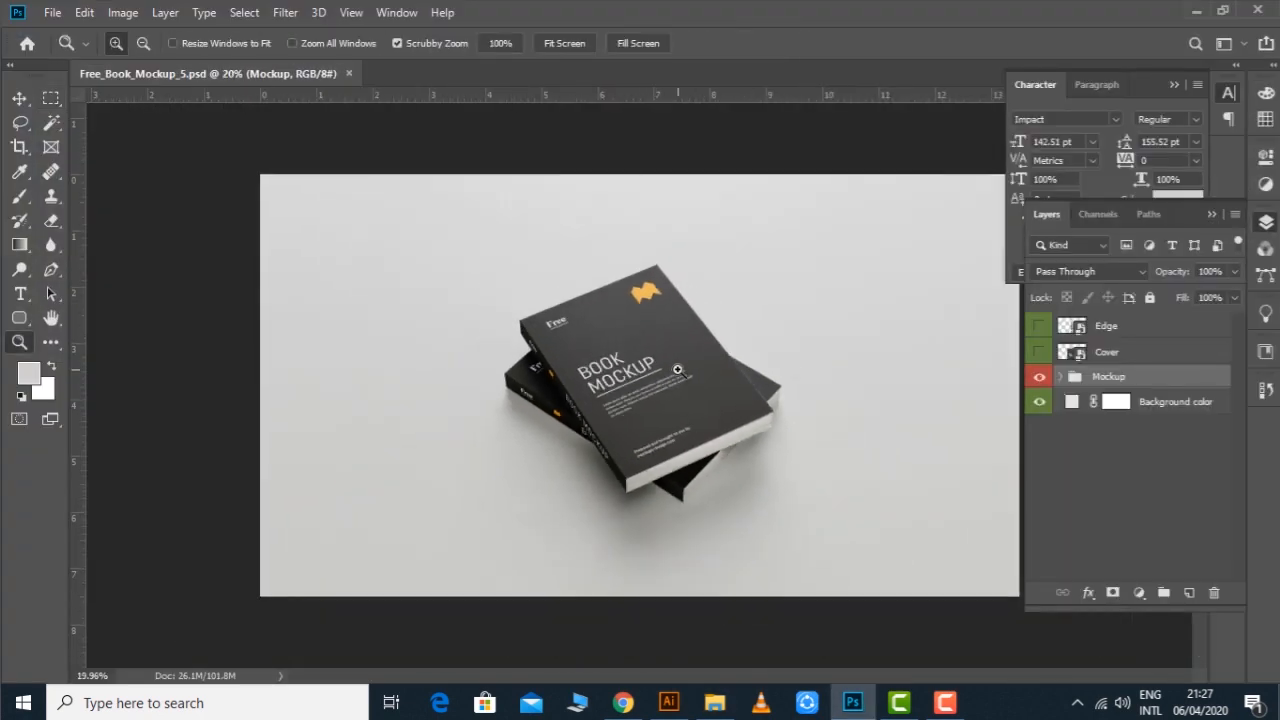
Open the exported Cover-01 and Cover-02 images together from the Book design folder
click(52, 12)
click(86, 49)
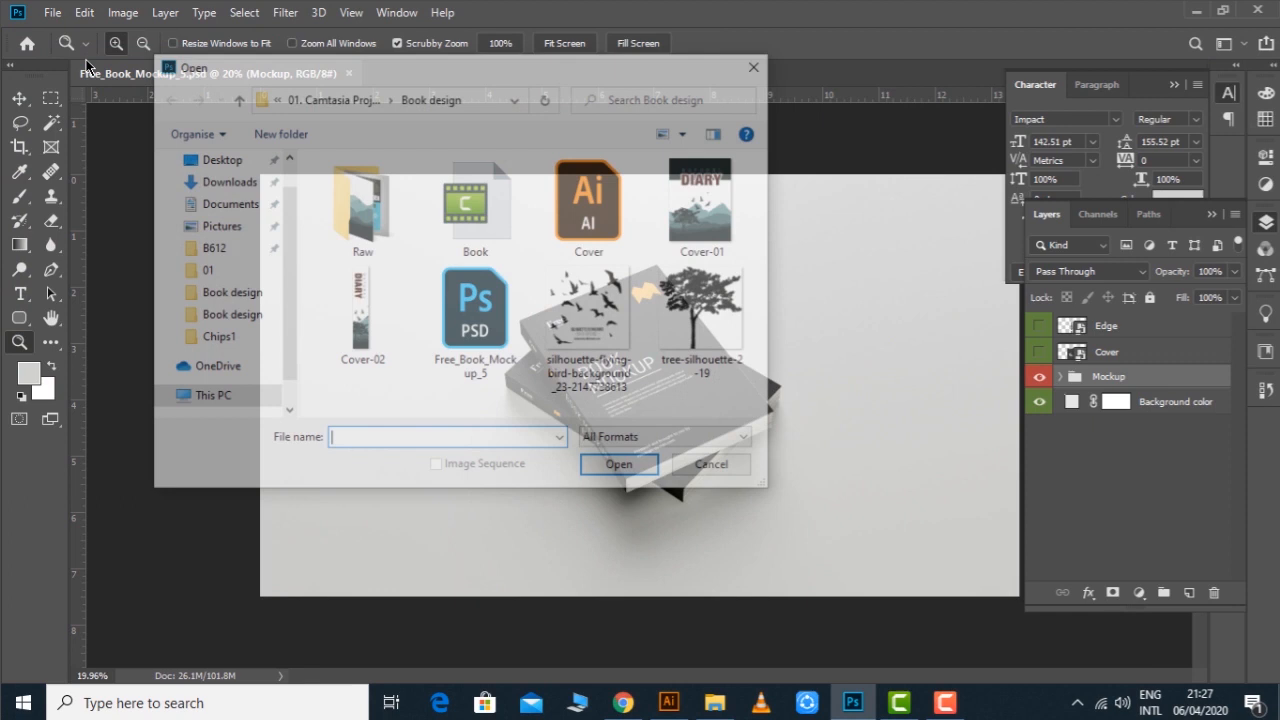
click(347, 323)
ctrl+click(718, 202)
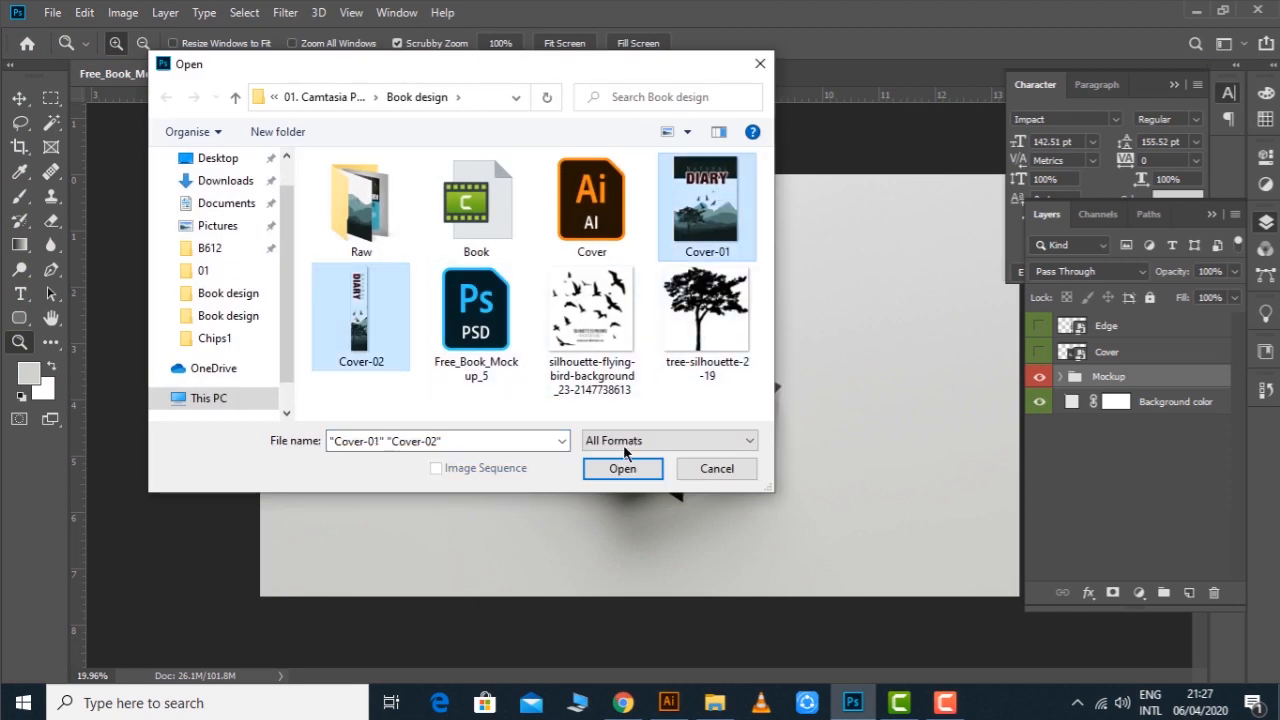
click(624, 467)
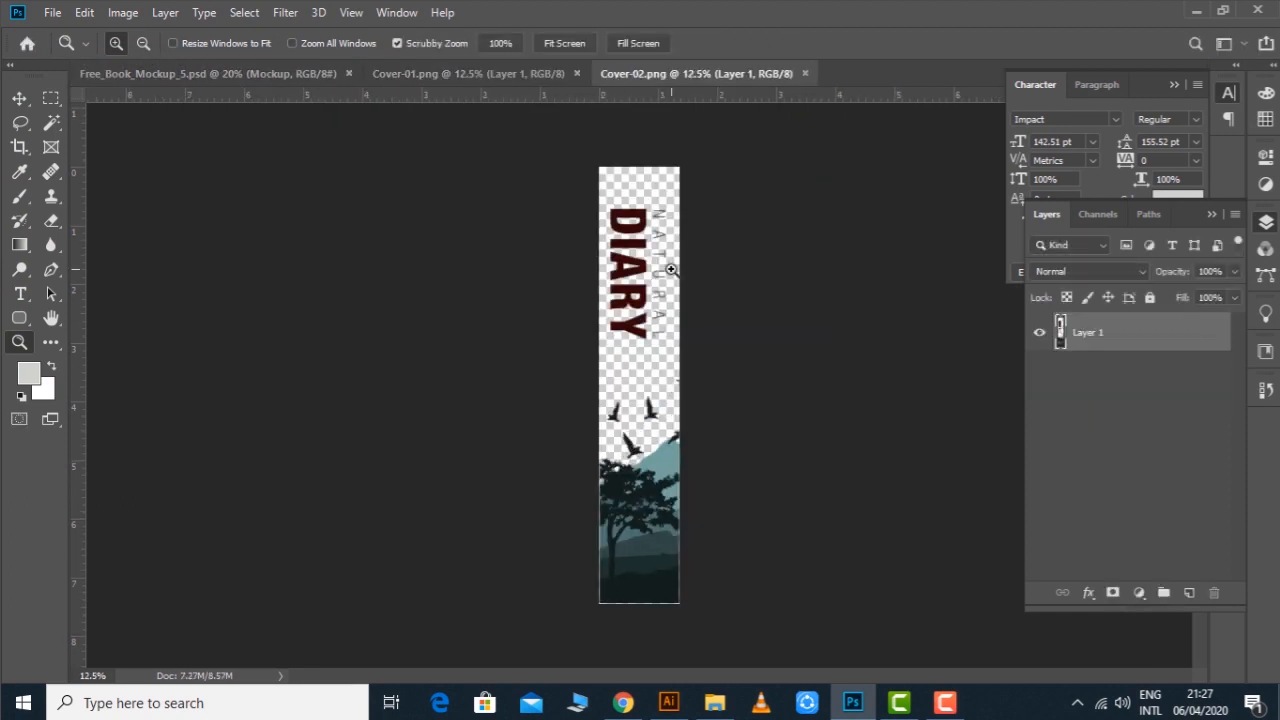
Cut the spine artwork from Cover-02.png and paste it into the mockup's Edge smart object
drag(663, 260, 1042, 330)
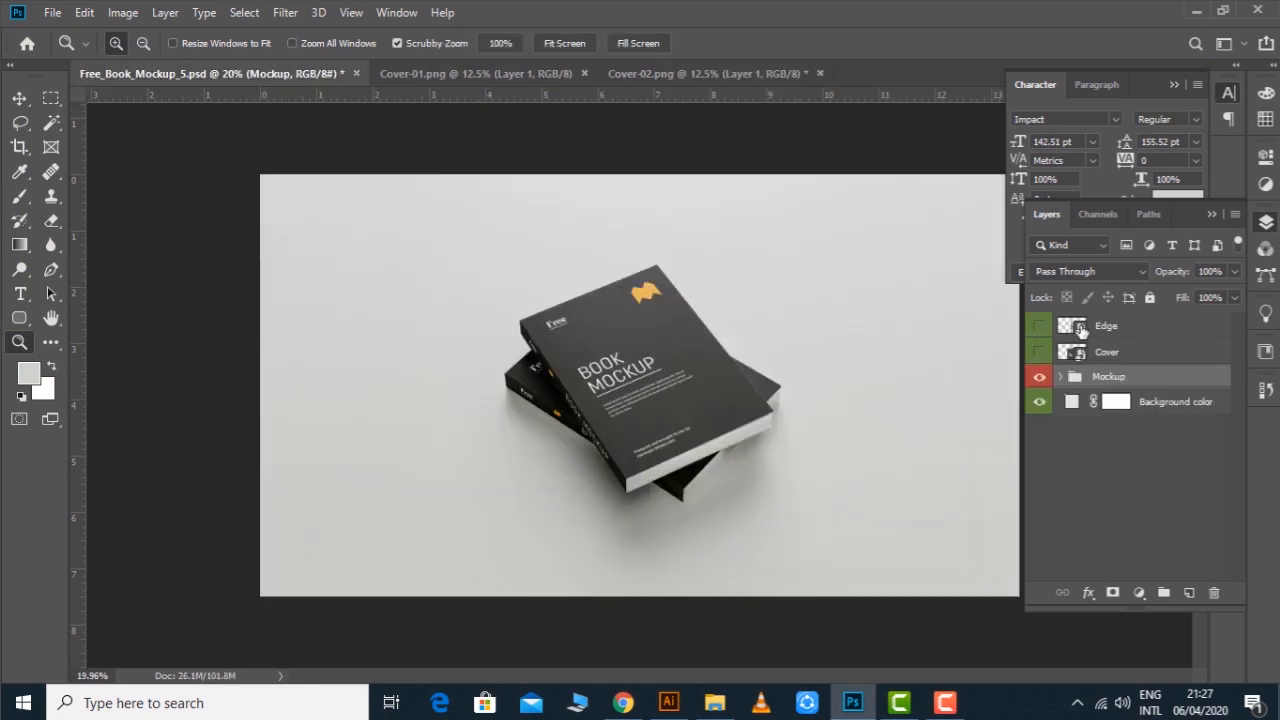
double_click(1082, 330)
key(ctrl+v)
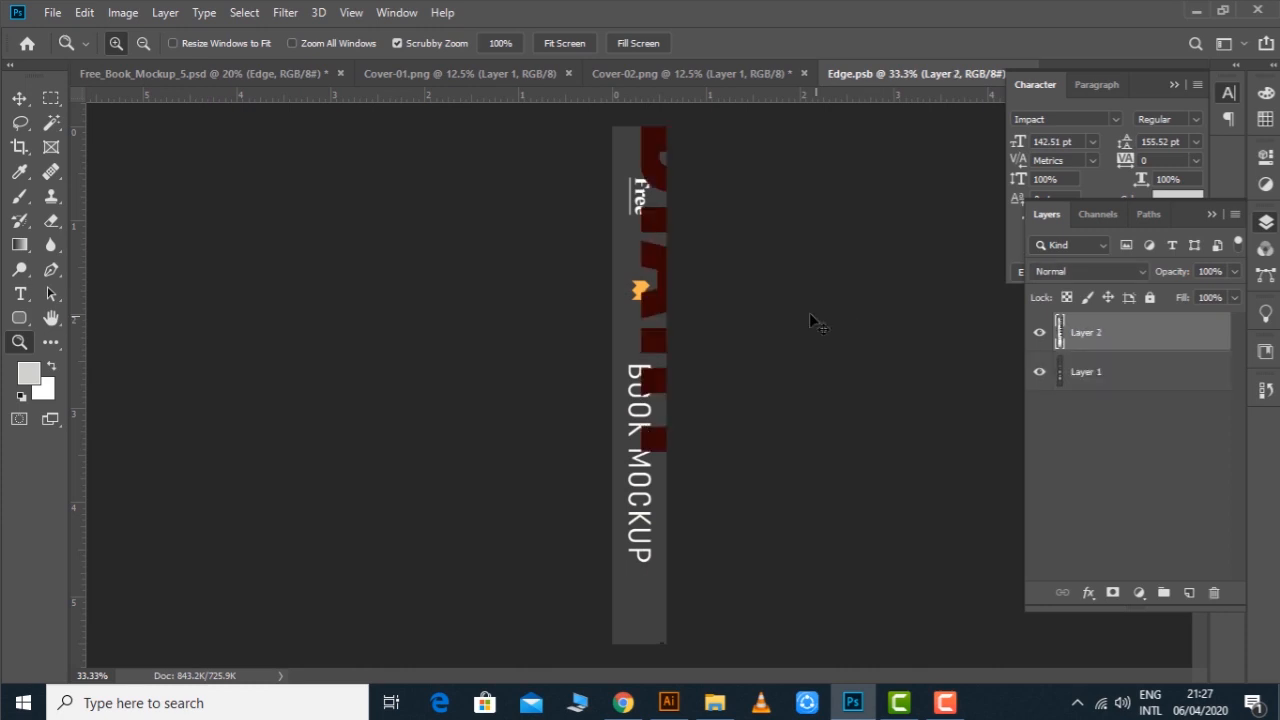
Scale the pasted spine artwork down to the width of the Edge canvas and align it with the canvas's bottom edge
key(ctrl+t)
drag(823, 127, 749, 480)
key(ctrl+minus)
key(ctrl+minus)
drag(657, 486, 650, 347)
drag(673, 556, 604, 456)
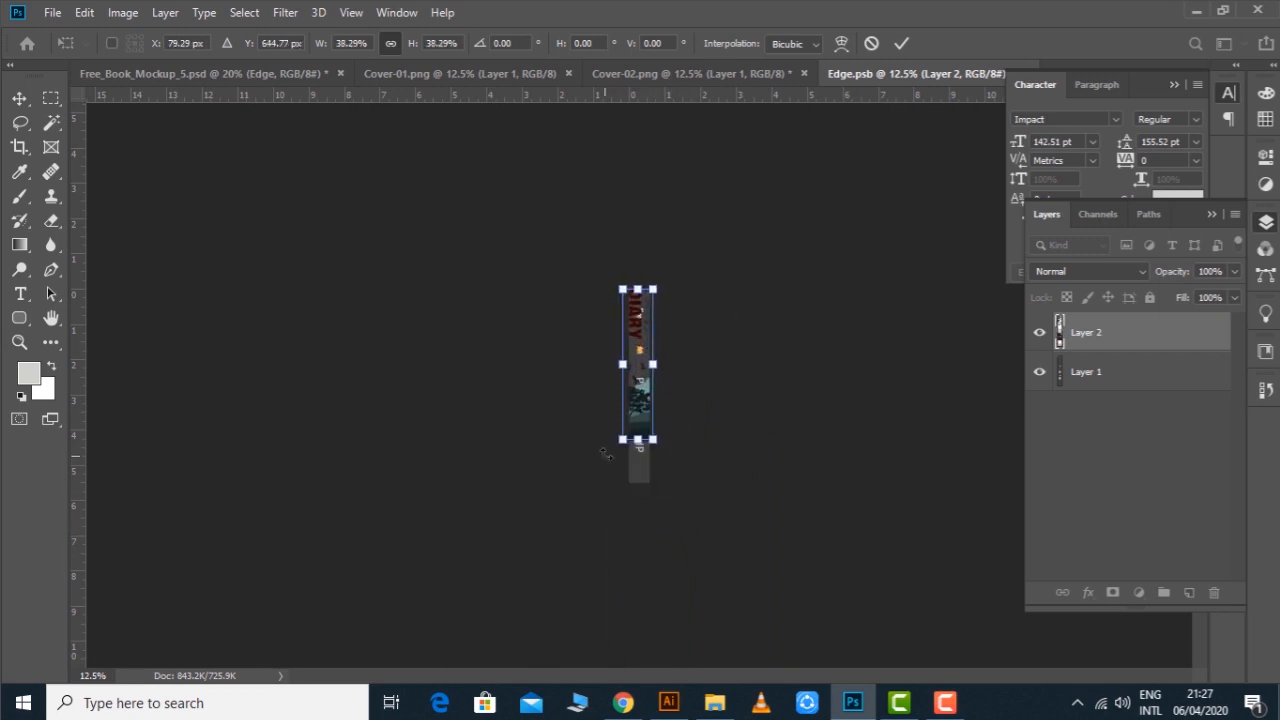
key(ctrl+plus)
key(ctrl+plus)
key(ctrl+plus)
drag(640, 410, 655, 526)
drag(683, 248, 561, 358)
key(Return)
key(z)
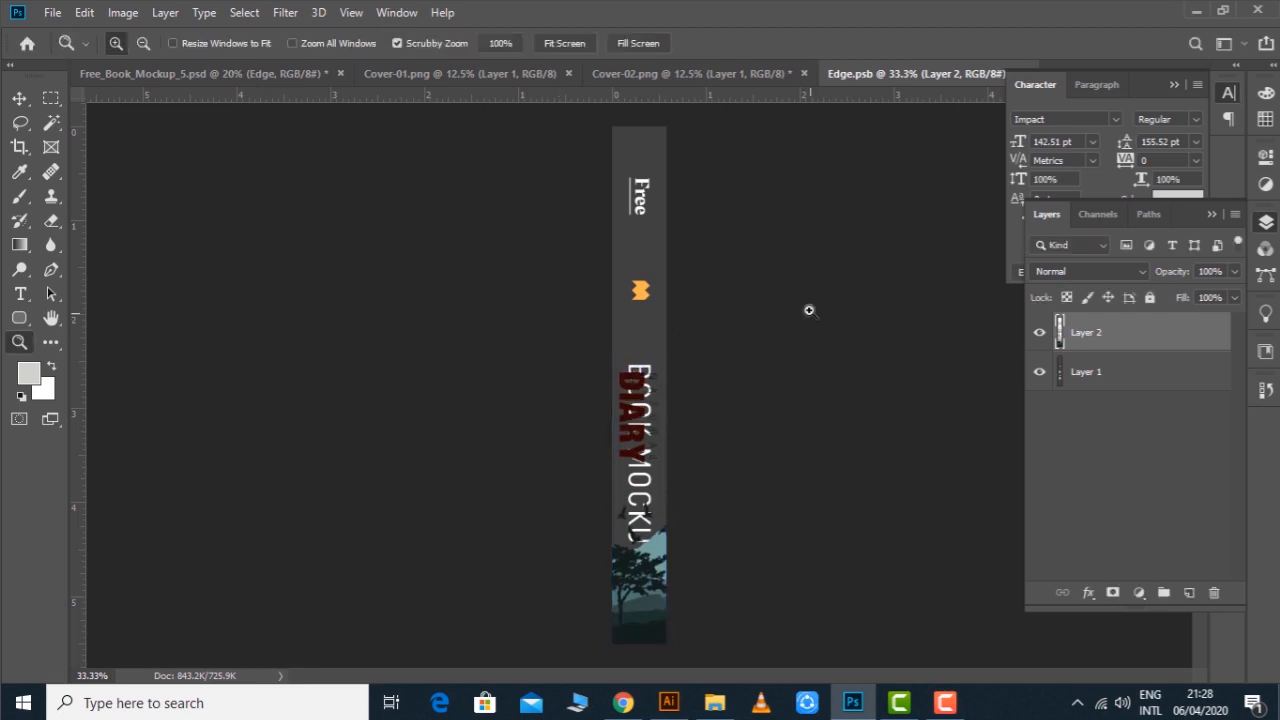
Fill Layer 1 beneath the spine artwork with the white background color and save the Edge document
click(1102, 375)
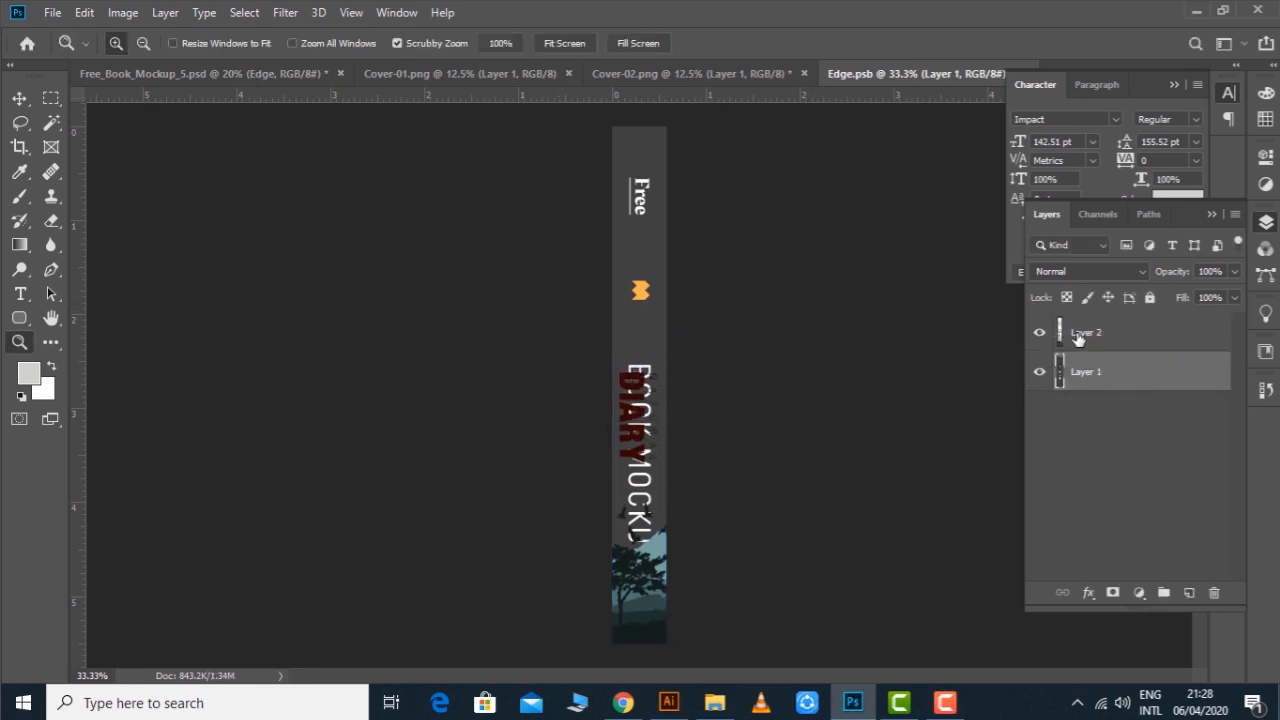
key(ctrl+BackSpace)
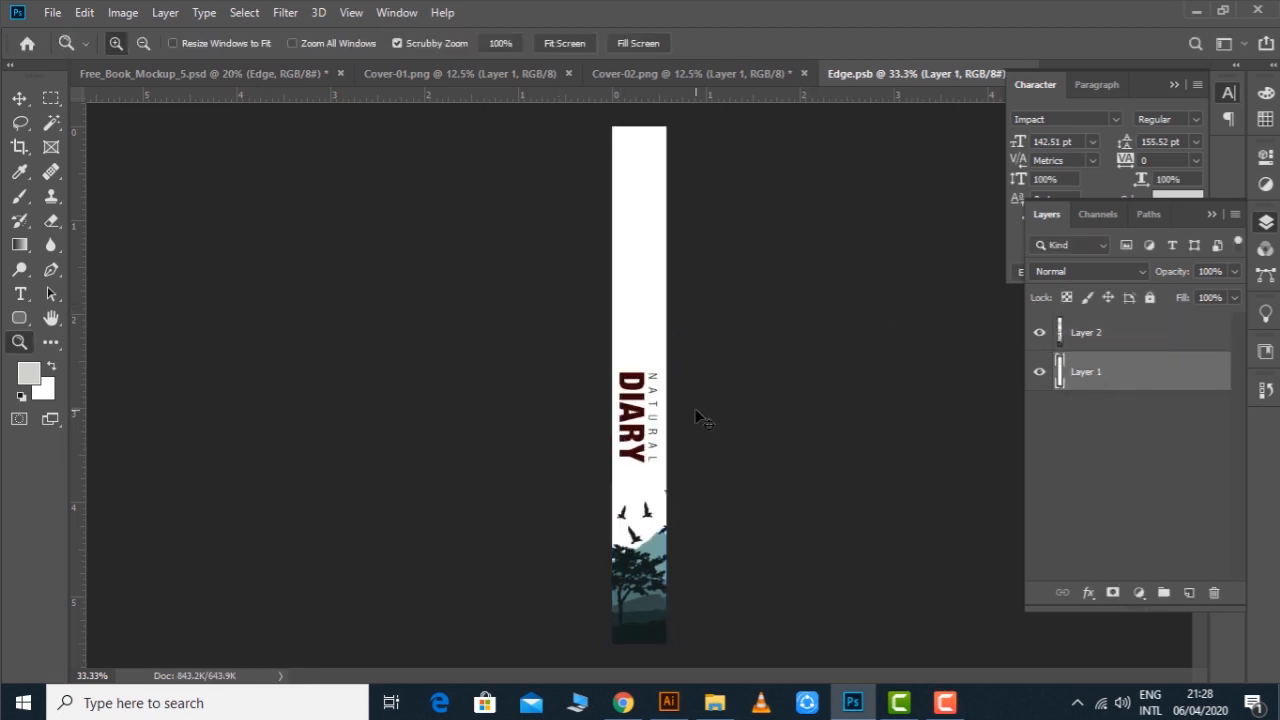
Close Cover-02.png without saving its changes
click(643, 68)
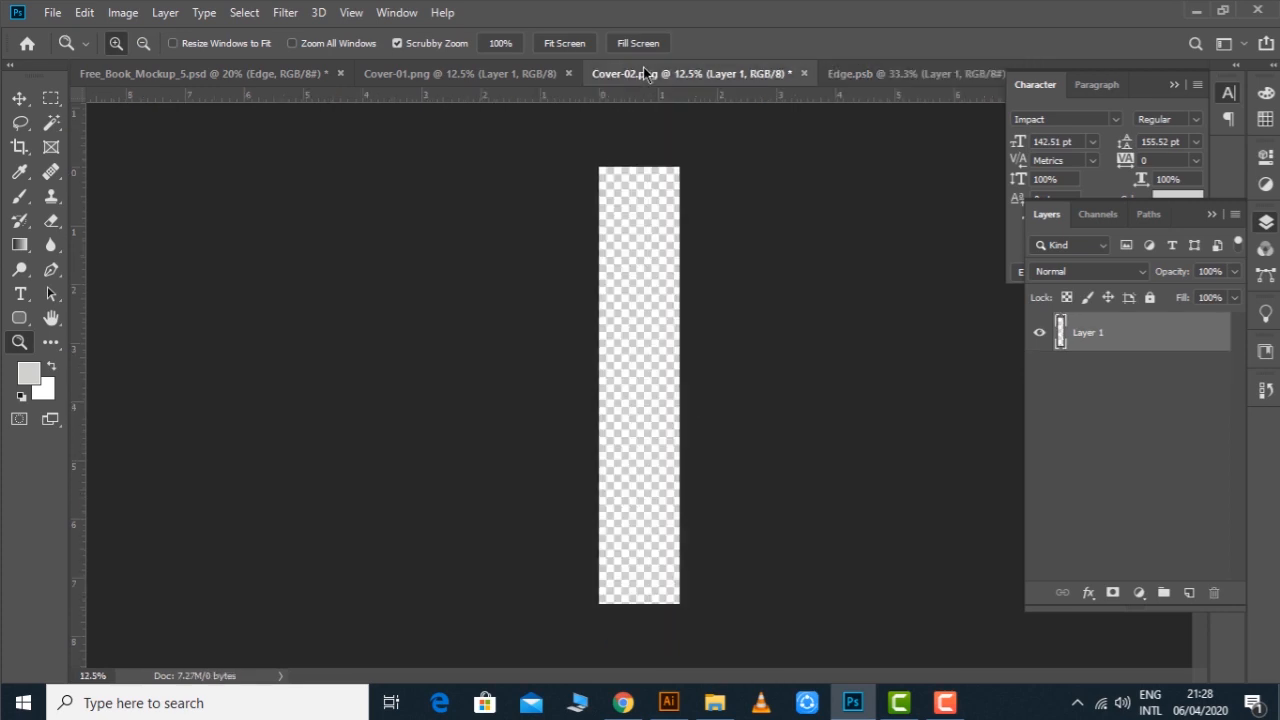
click(803, 73)
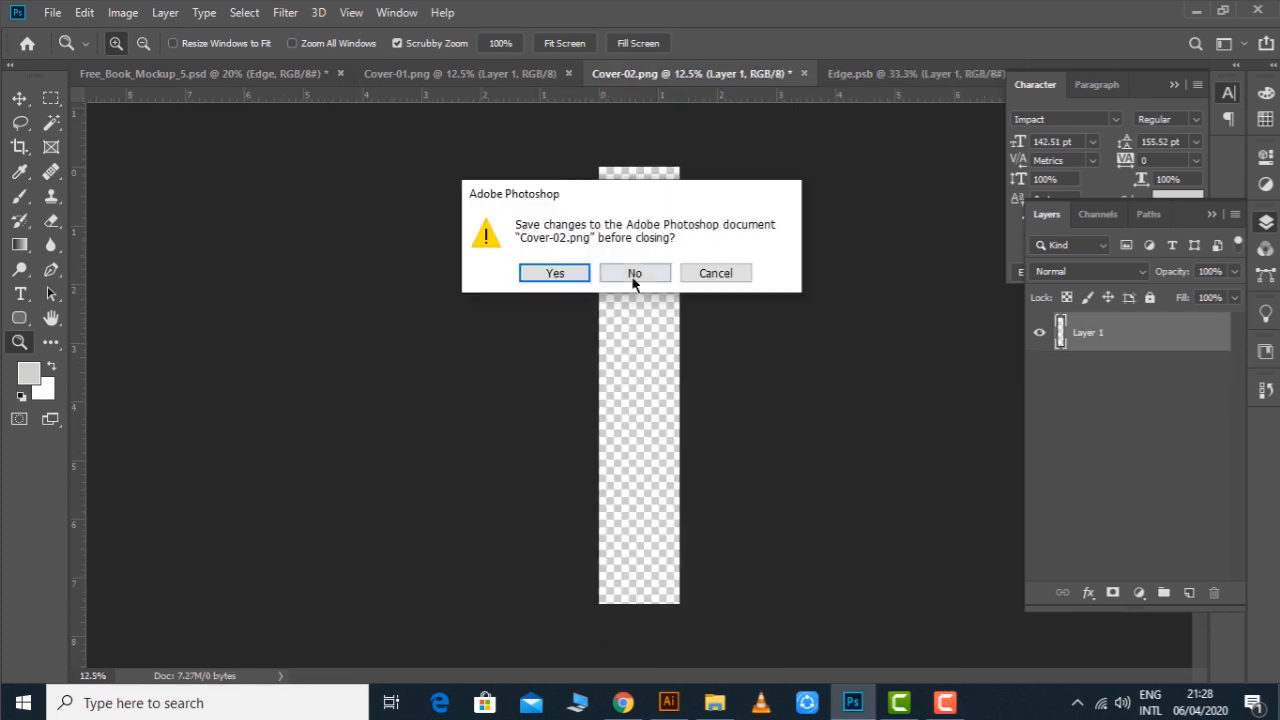
click(634, 271)
Cut the artwork from Cover-01.png, paste it into the mockup's Cover smart object, and fill Layer 1 beneath it with white
click(529, 74)
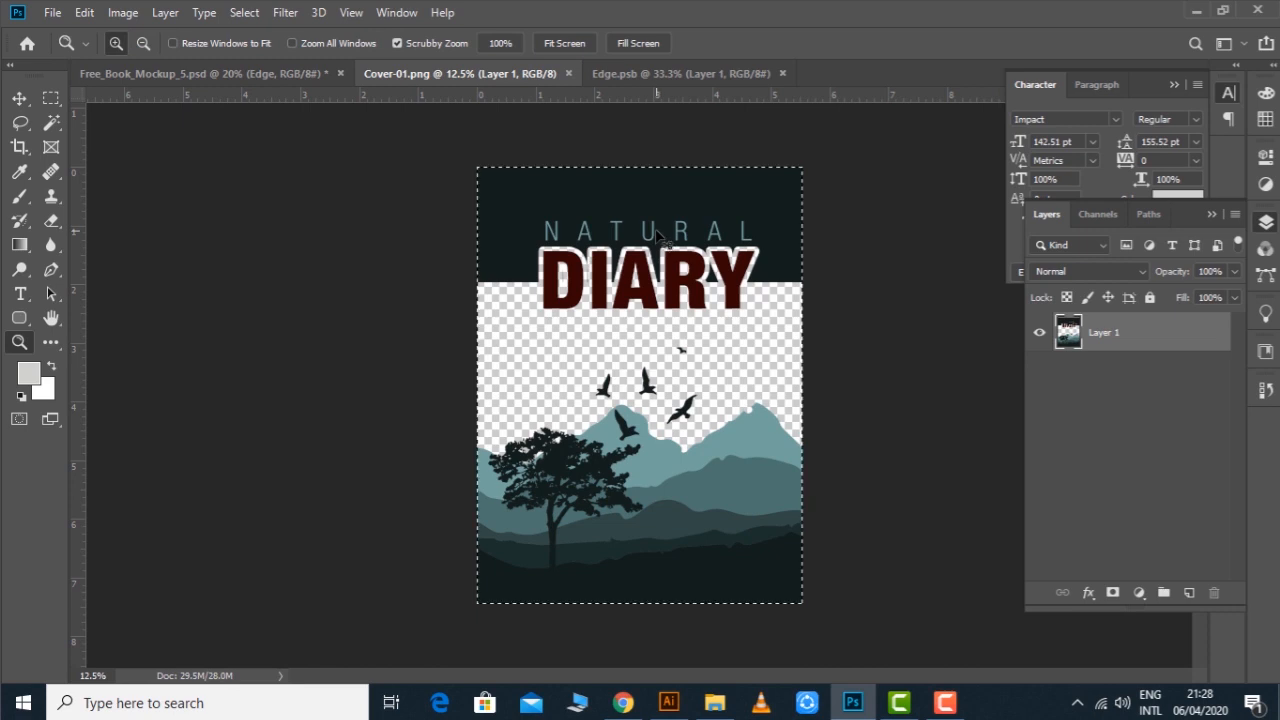
key(ctrl+x)
click(265, 74)
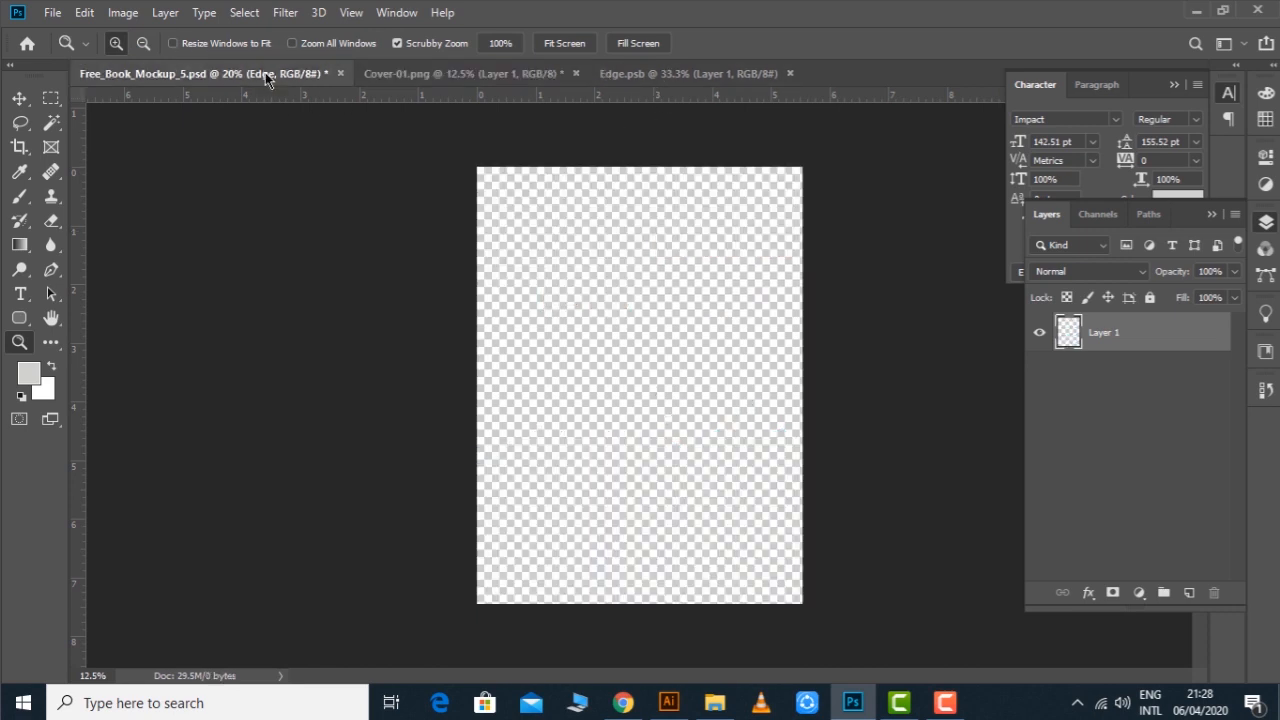
double_click(1078, 355)
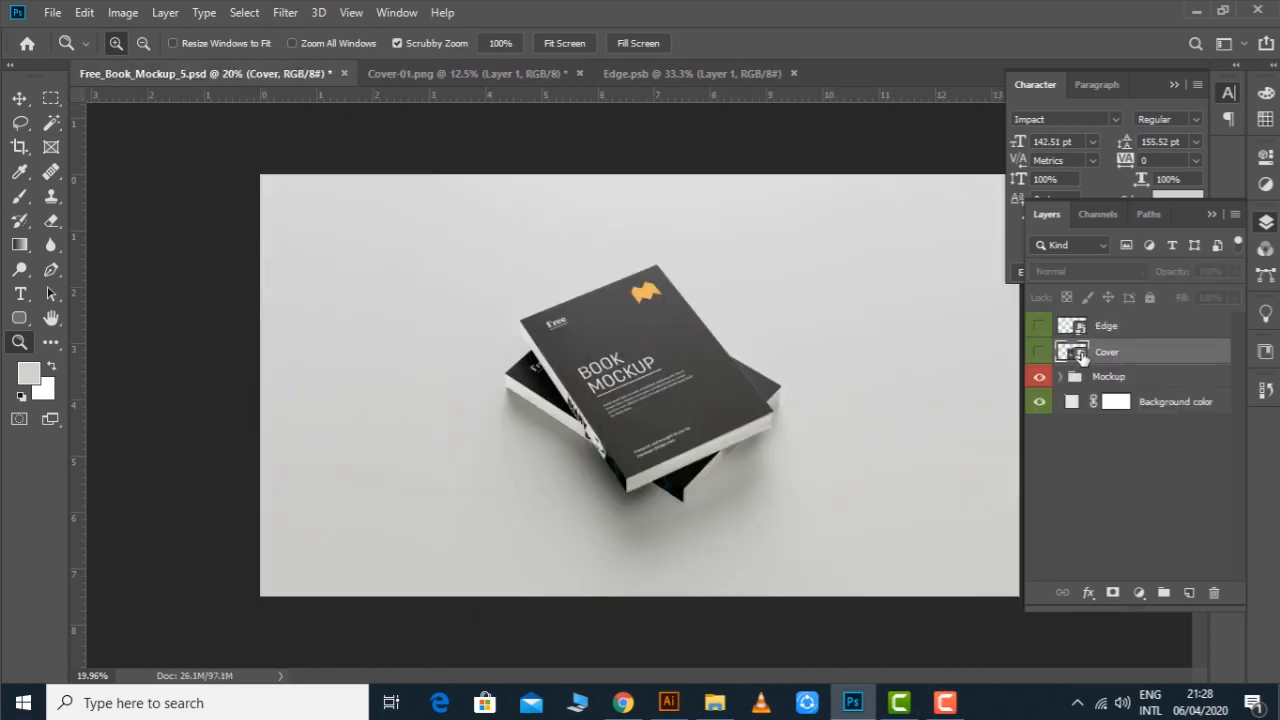
key(ctrl+v)
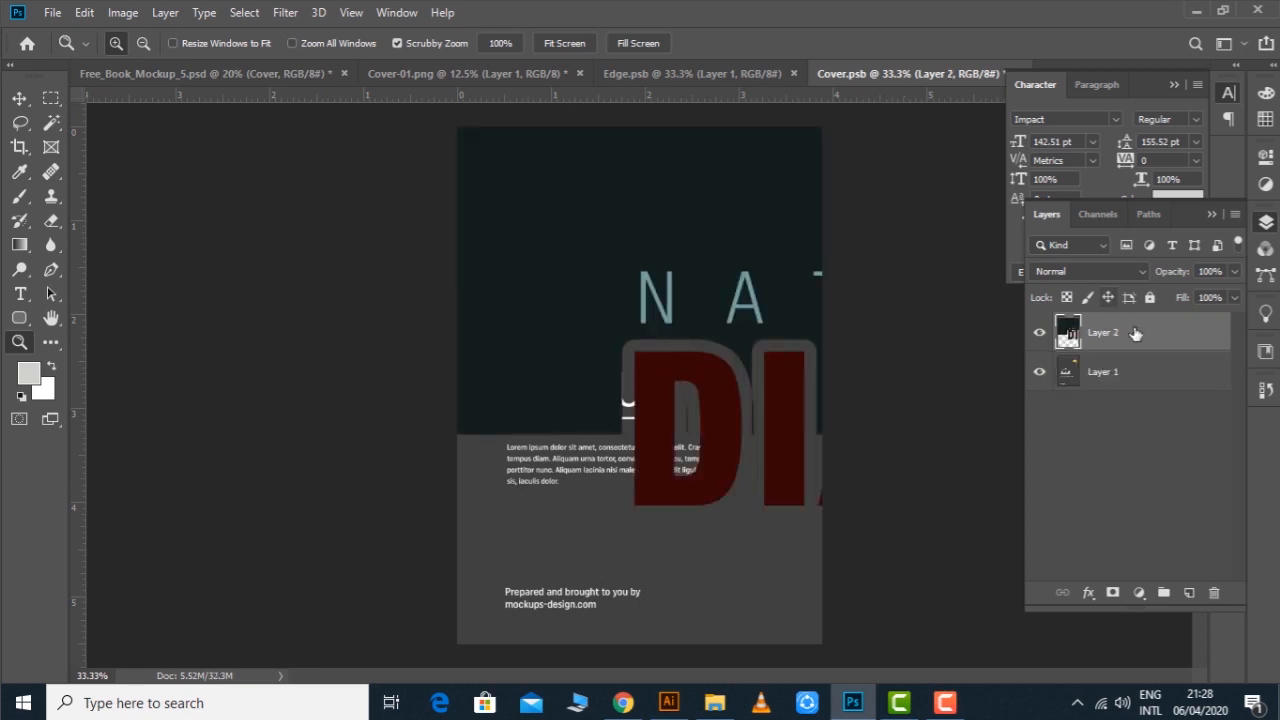
click(1112, 372)
key(ctrl+BackSpace)
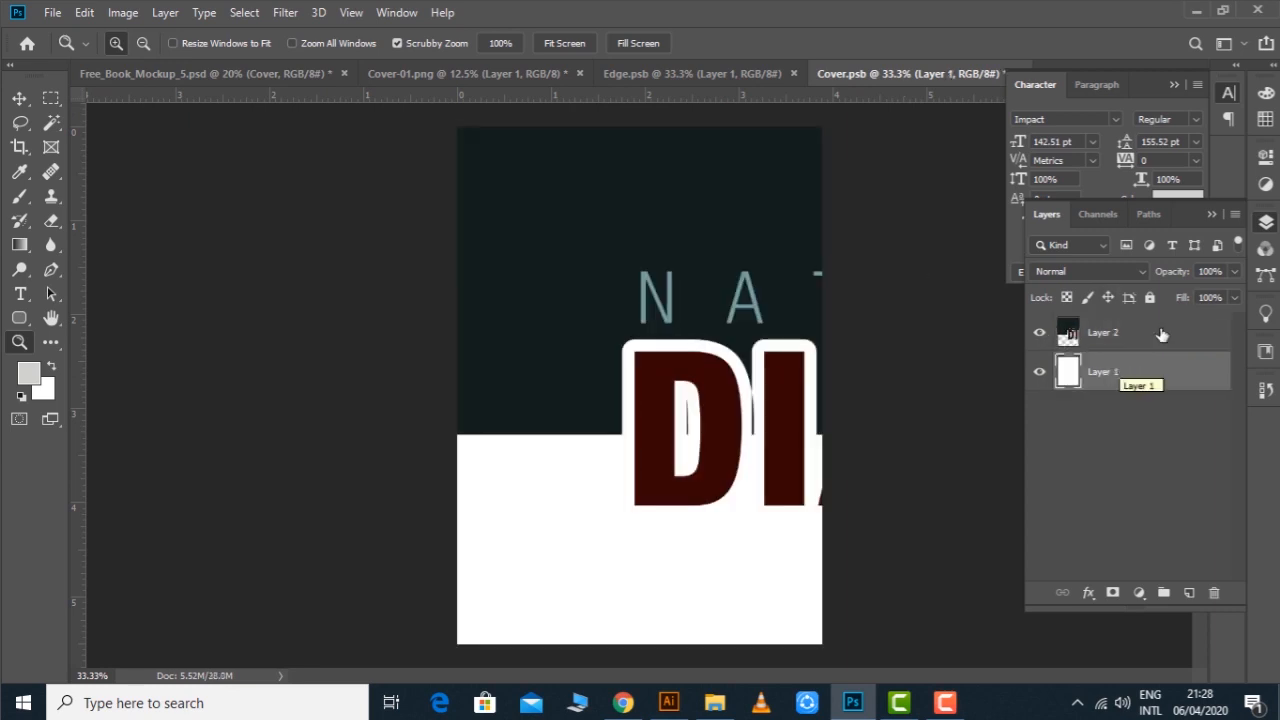
Scale the front cover artwork to about 44.4%, extend it to the bottom edge of the Cover canvas, and save the document
click(1150, 344)
key(ctrl+t)
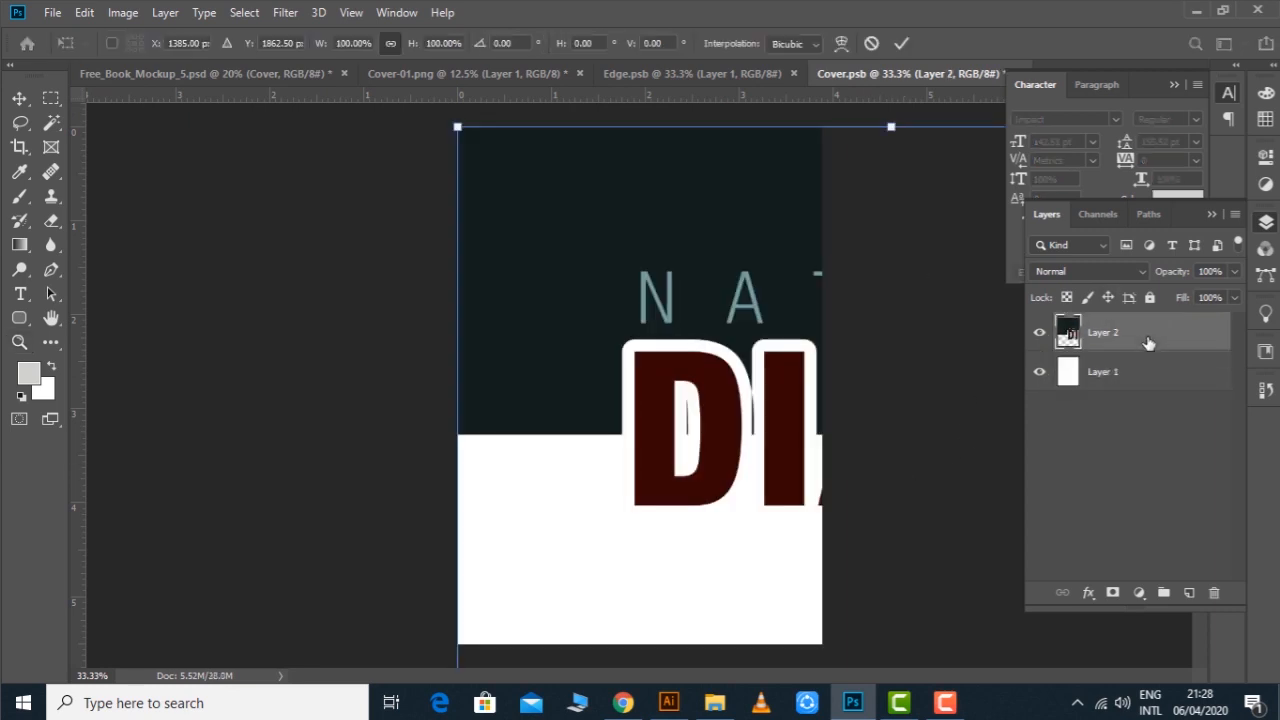
key(ctrl+minus)
key(ctrl+minus)
key(ctrl+minus)
key(ctrl+minus)
drag(810, 610, 668, 457)
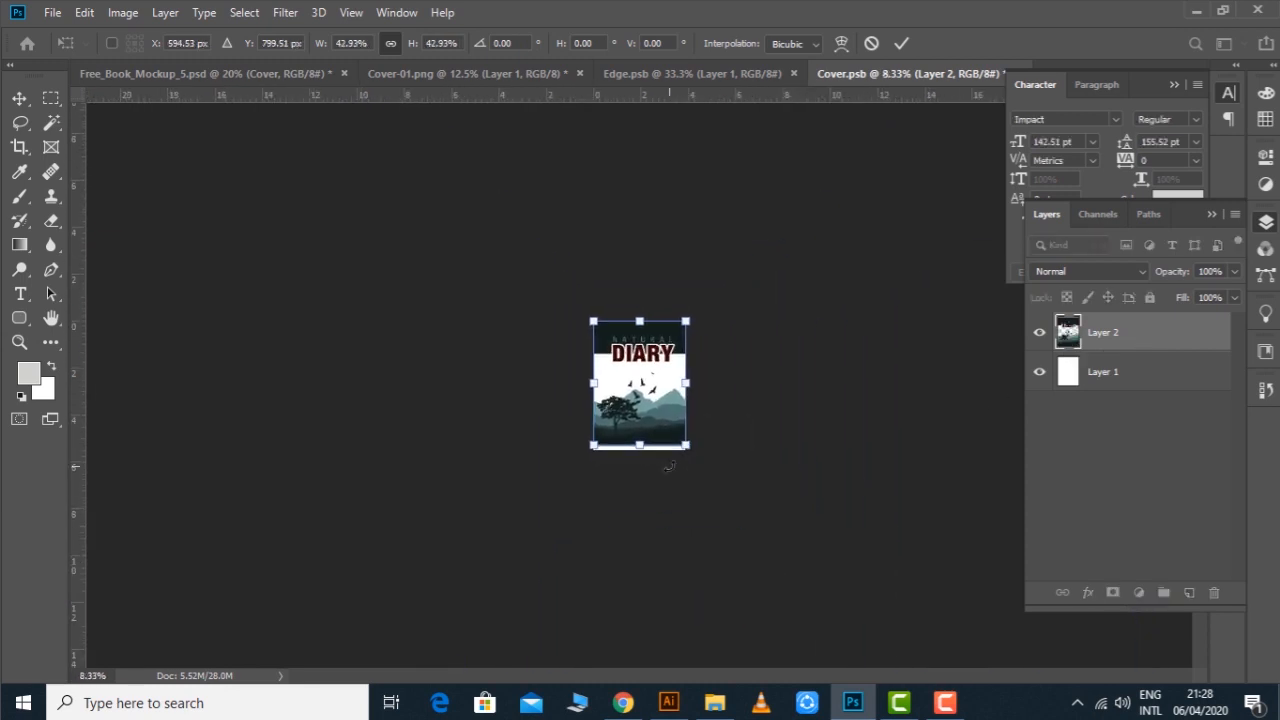
key(ctrl+plus)
key(ctrl+plus)
key(ctrl+plus)
drag(789, 566, 782, 562)
drag(643, 567, 638, 582)
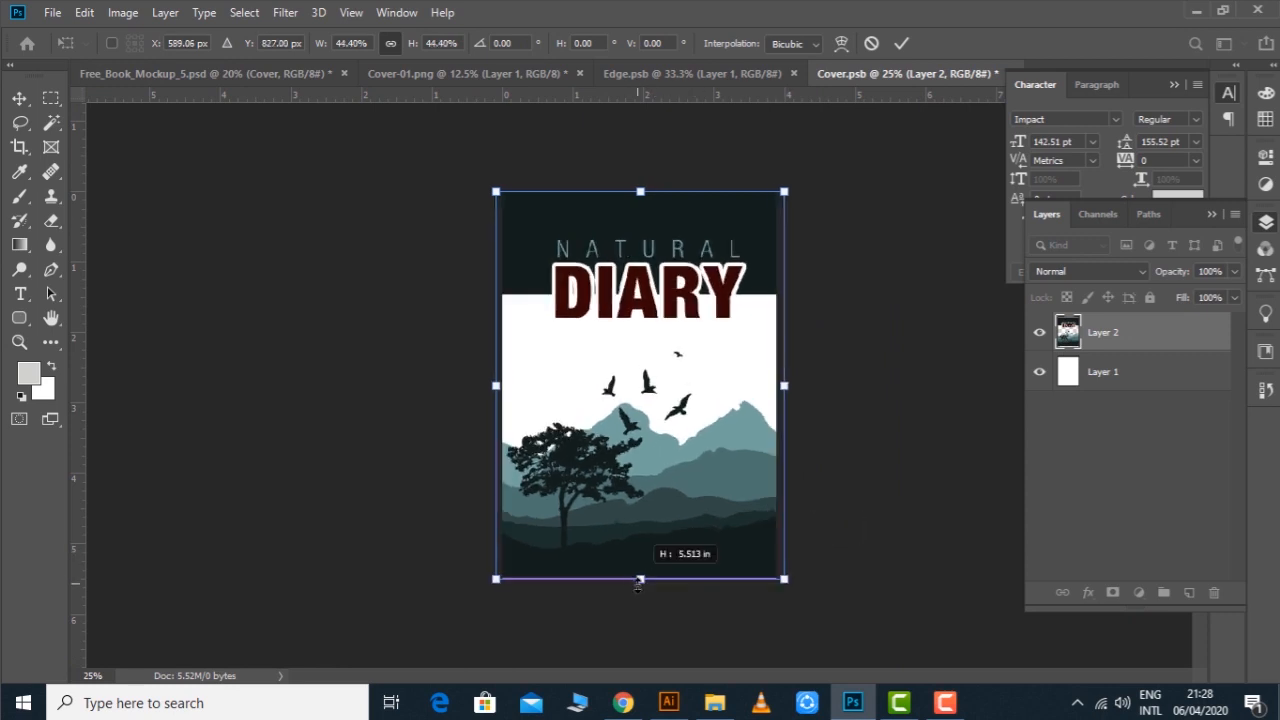
key(Return)
key(z)
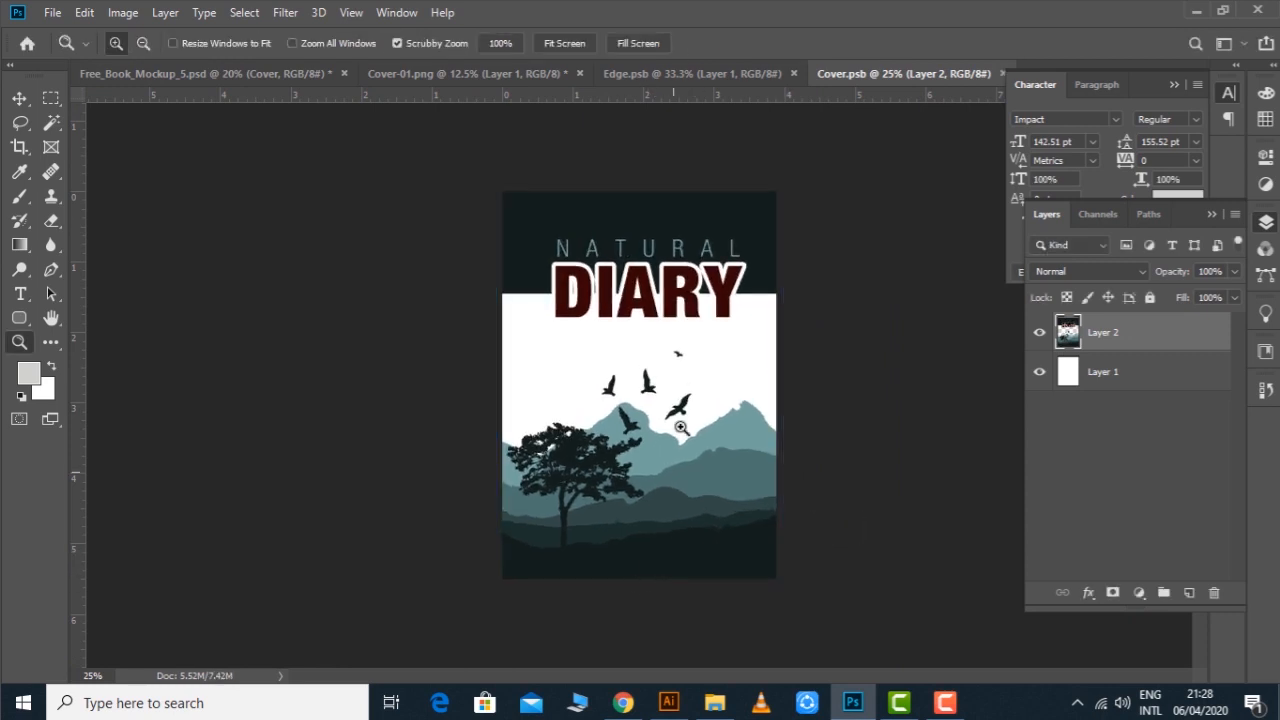
View the updated book mockup close up with the interface panels hidden
click(205, 73)
key(Tab)
drag(571, 251, 610, 382)
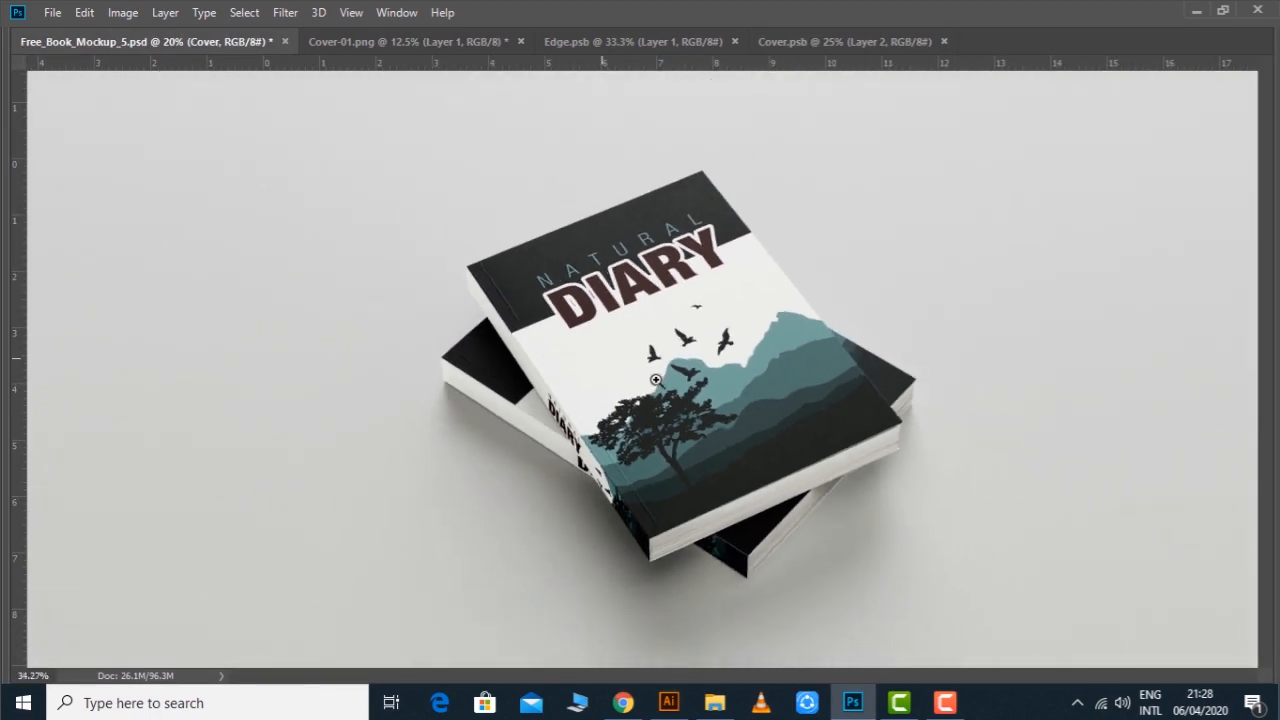